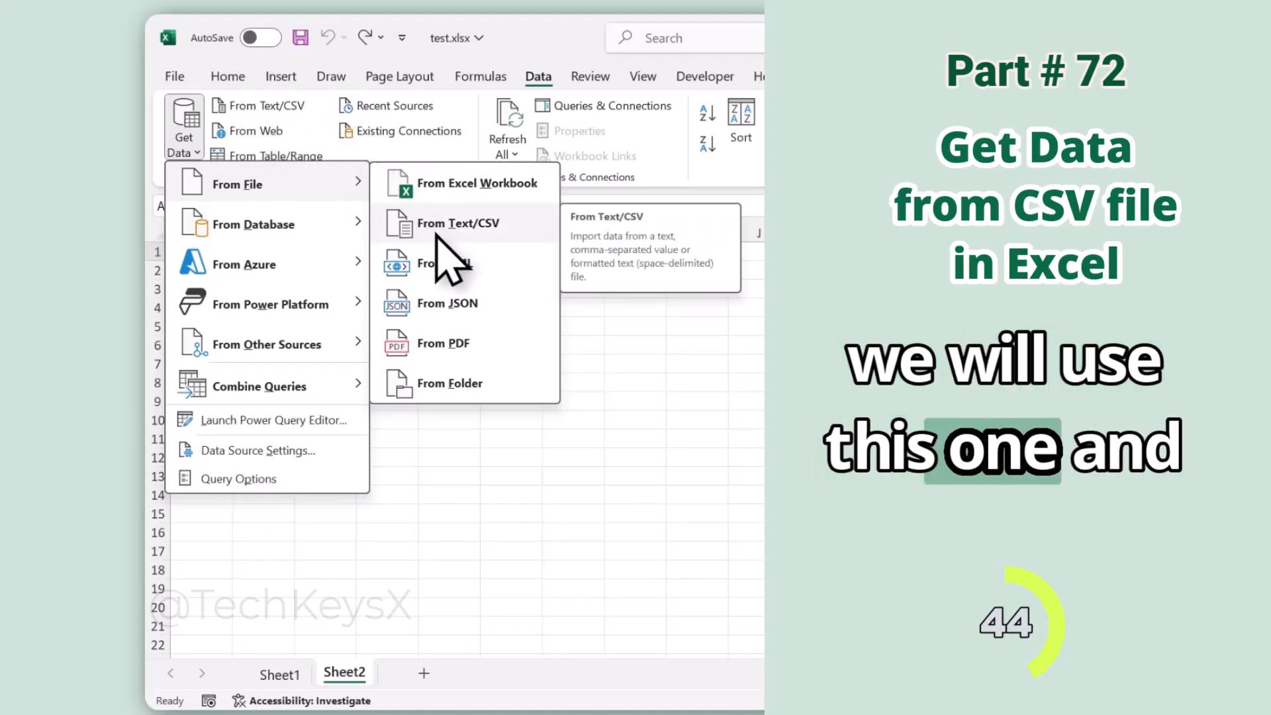
Import the comma-delimited sales.csv file from the Desktop into the workbook.
left_click(403, 233)
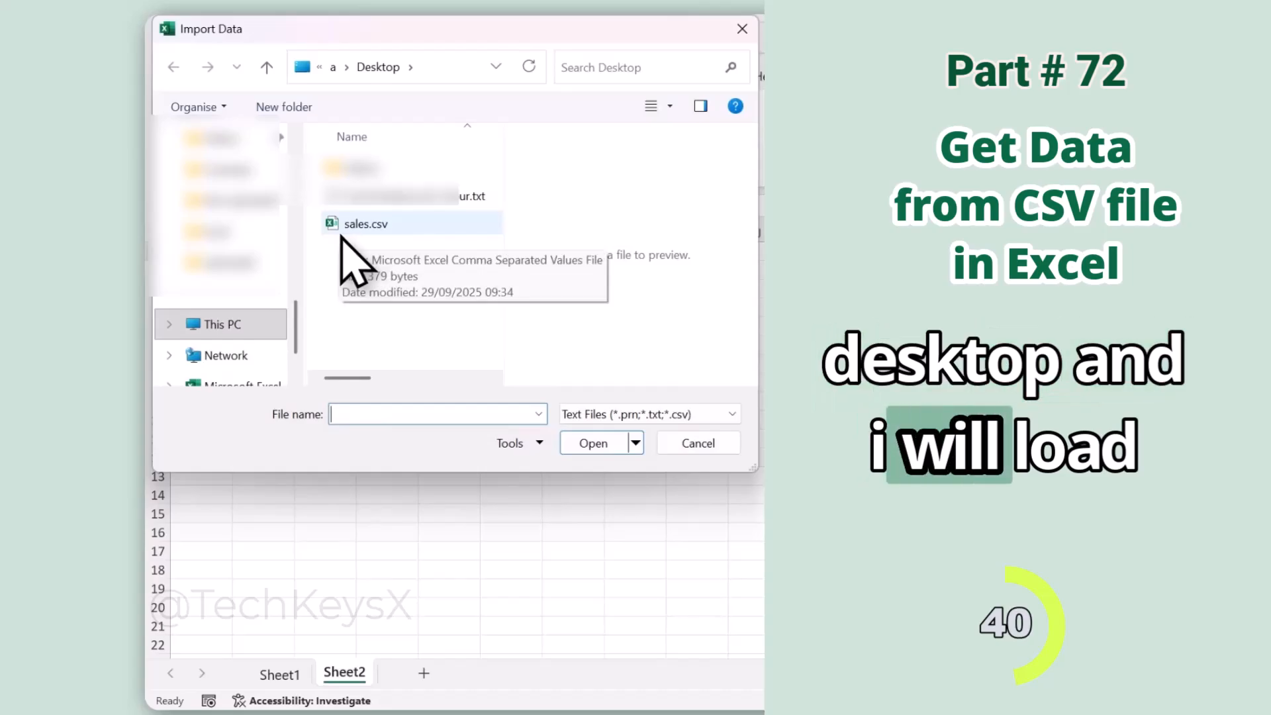
double_click(368, 236)
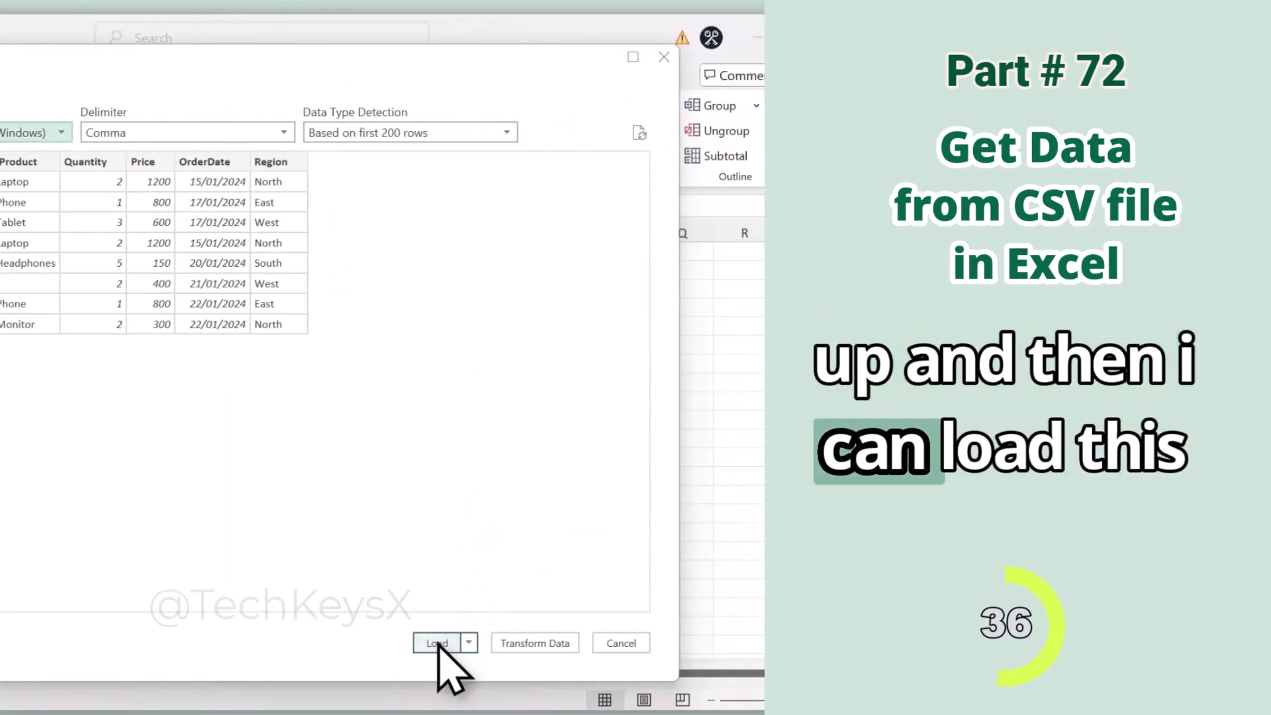
left_click(539, 643)
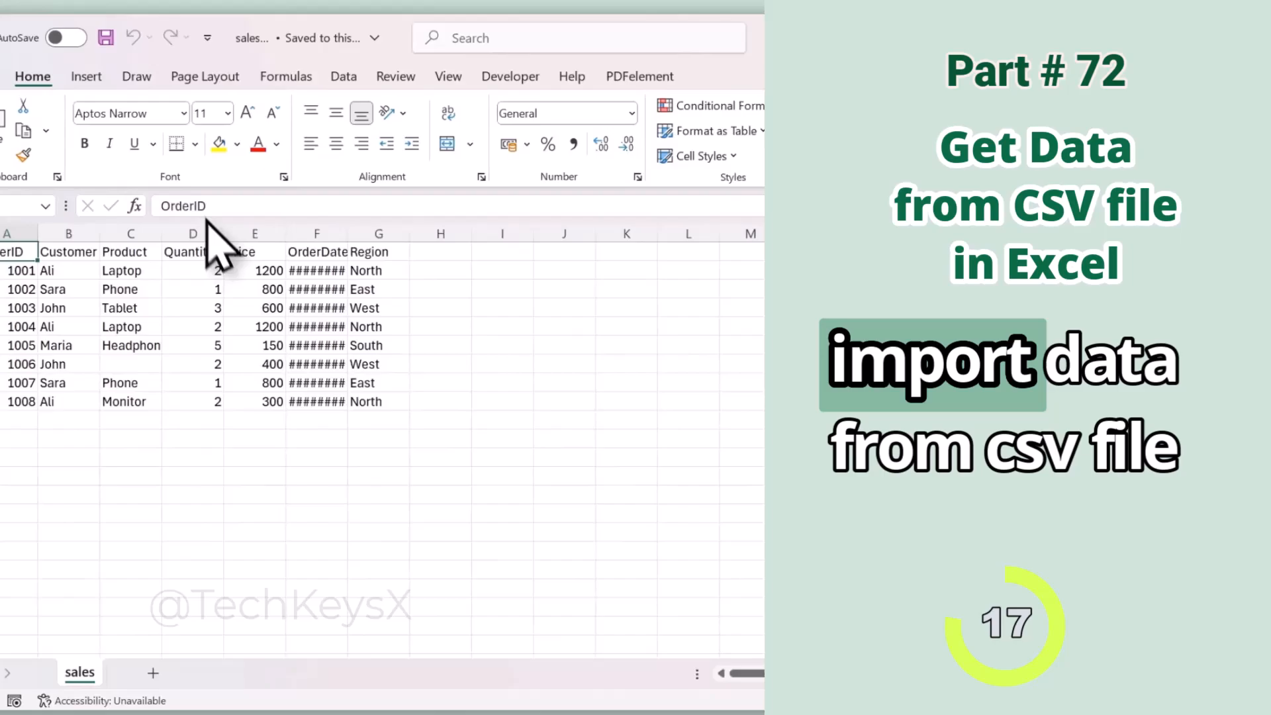
Auto-fit the width of the OrderDate column in the opened sales file.
double_click(348, 233)
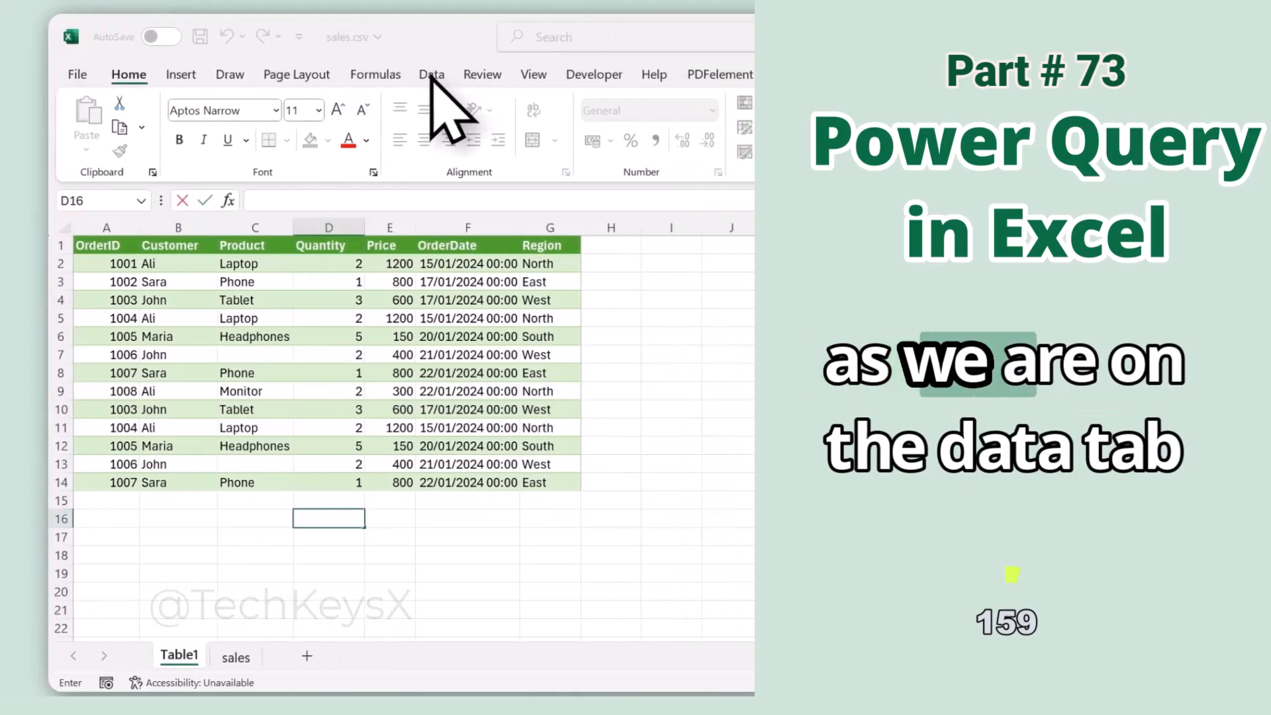
Turn the range A1:G14 on the Table1 sheet into a table with headers and open it in the Power Query Editor.
left_click(432, 75)
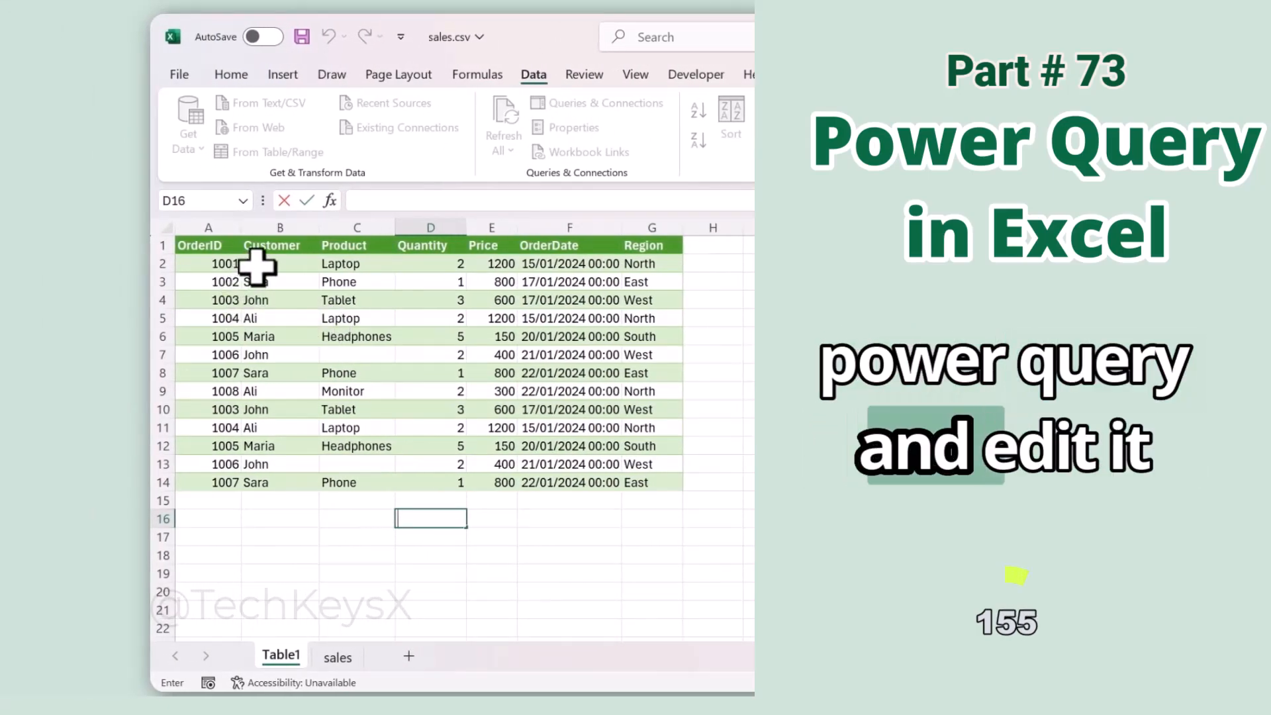
left_click_drag(238, 247, 642, 487)
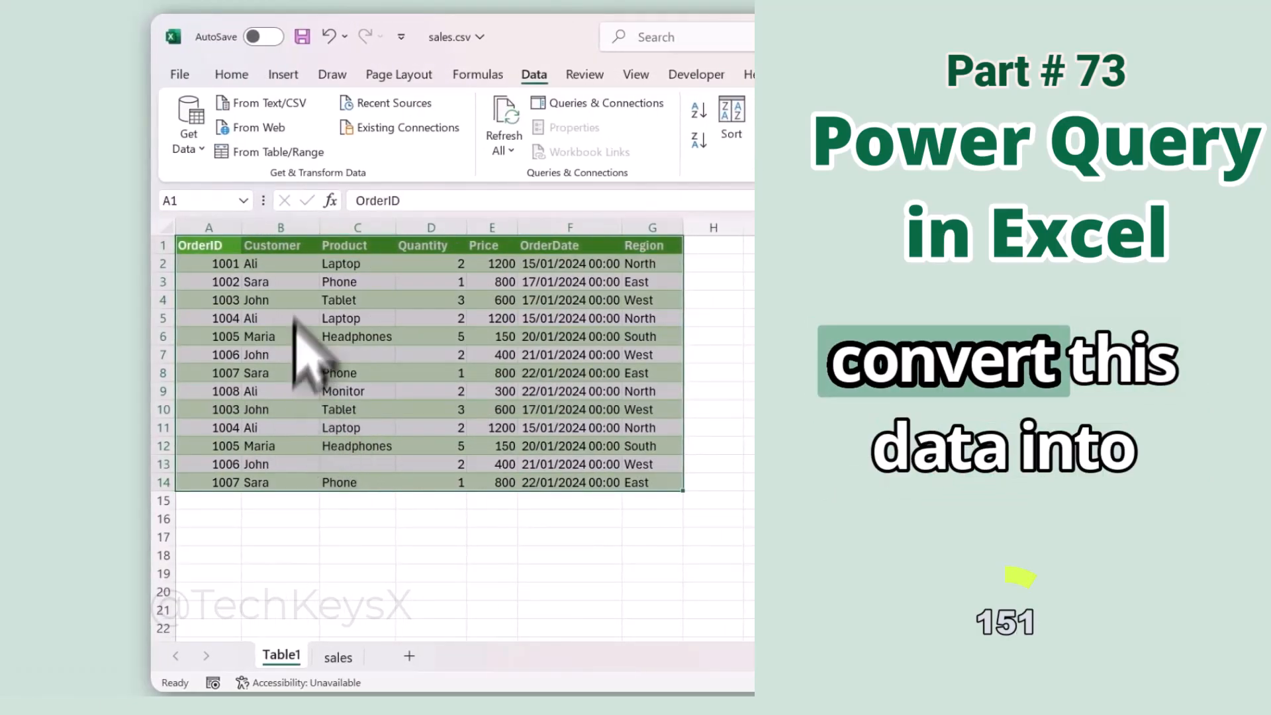
left_click(260, 157)
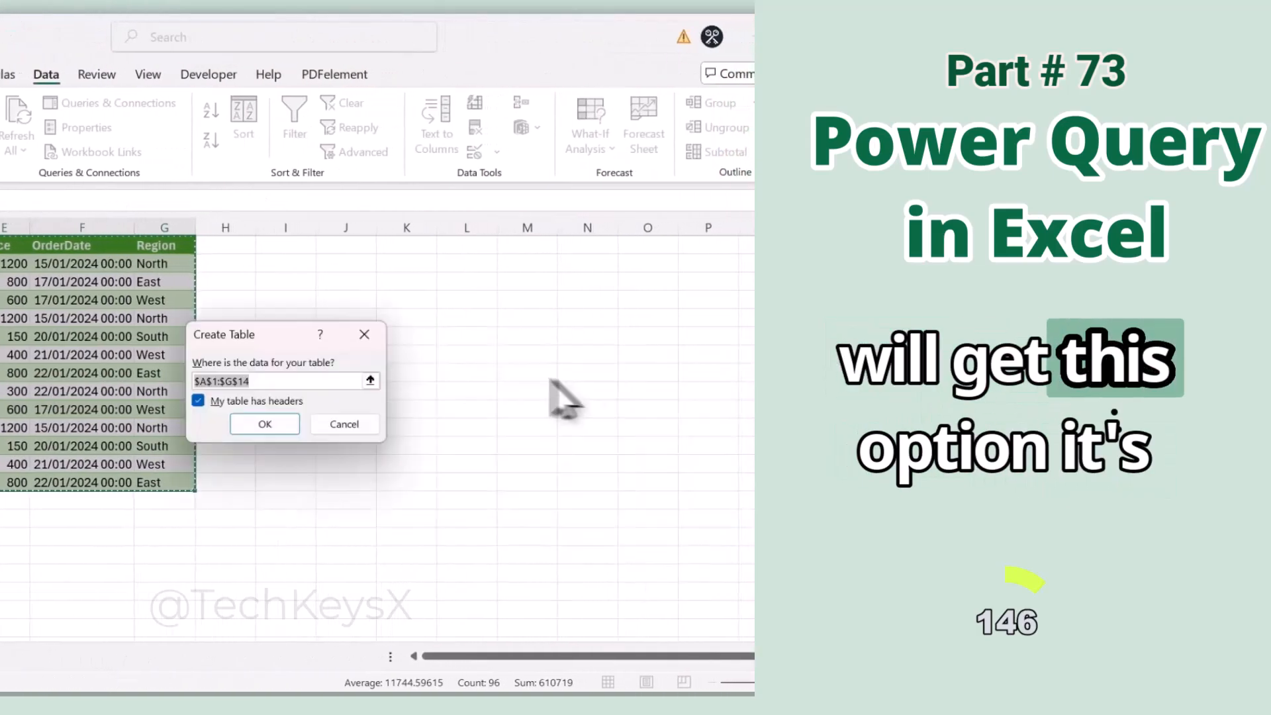
left_click_drag(242, 334, 12, 267)
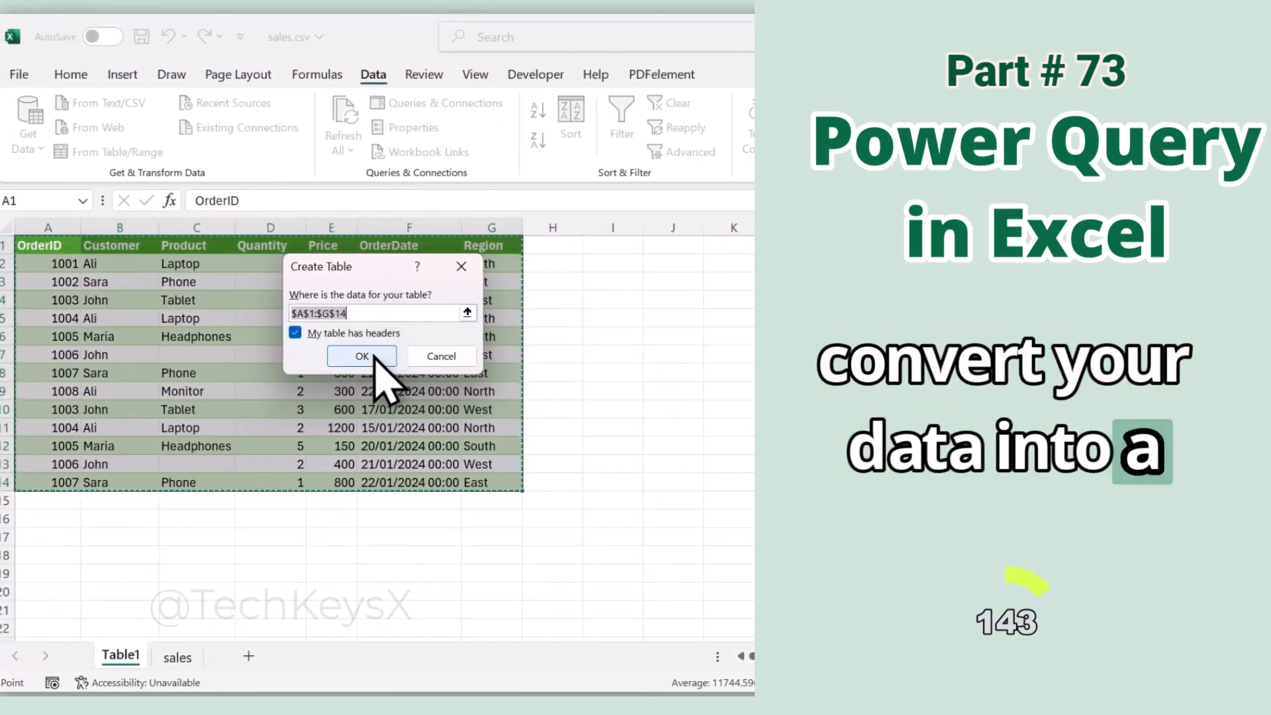
left_click(375, 358)
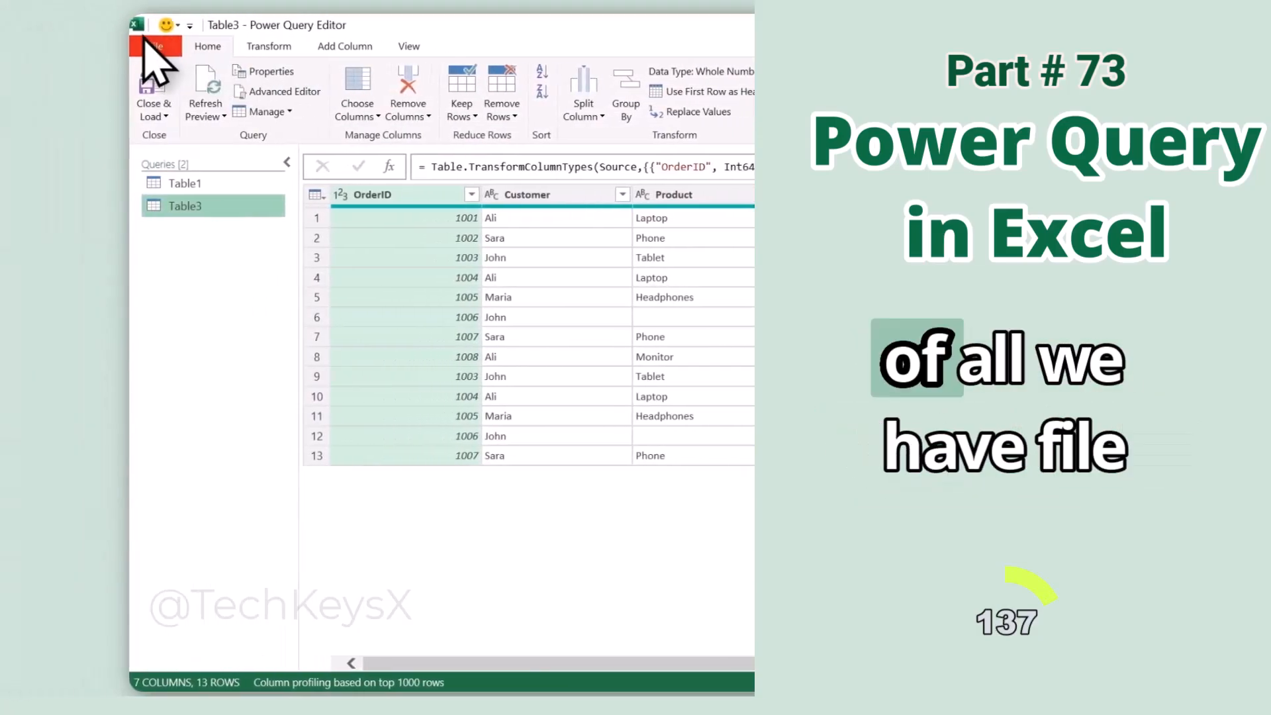
left_click(159, 47)
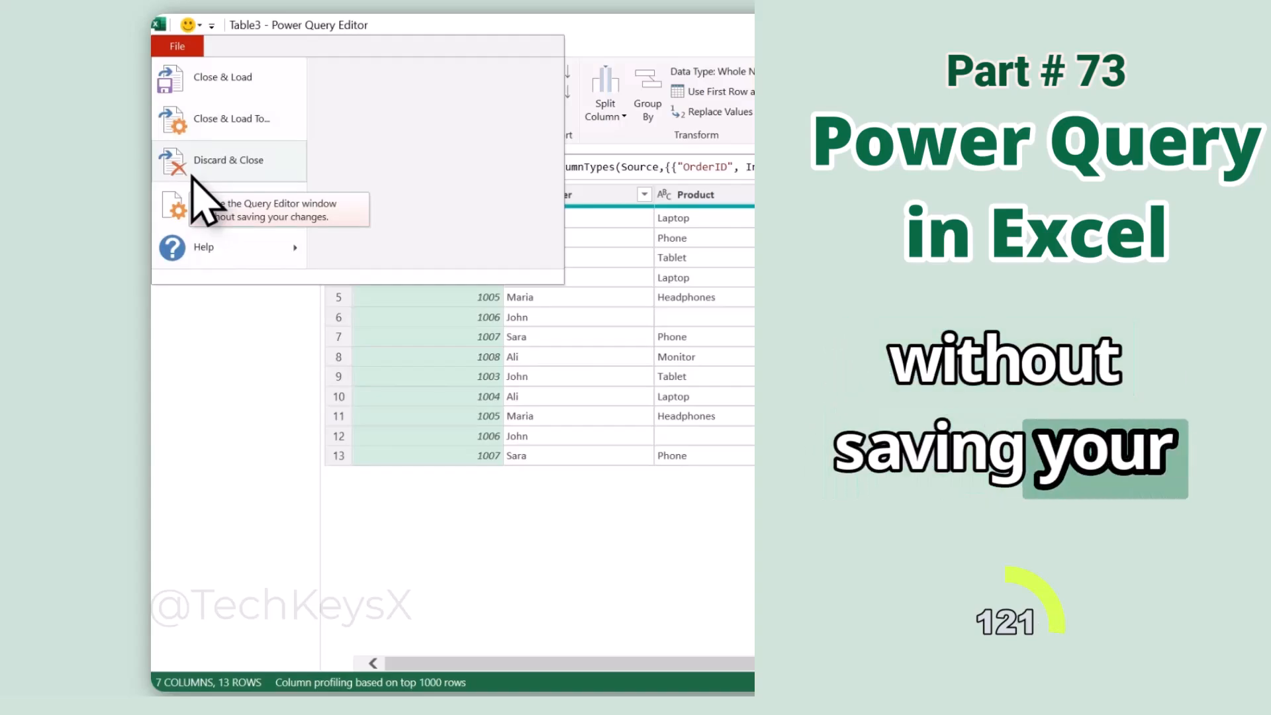
mouse_move(213, 221)
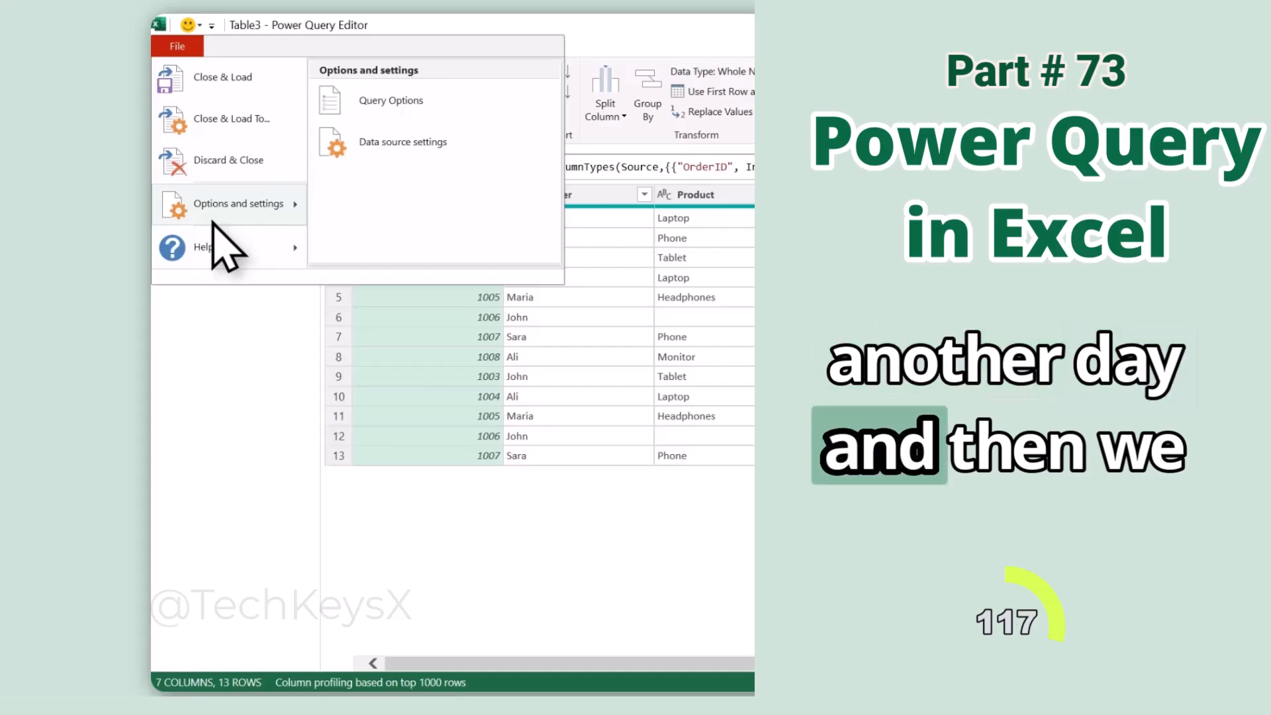
left_click(295, 348)
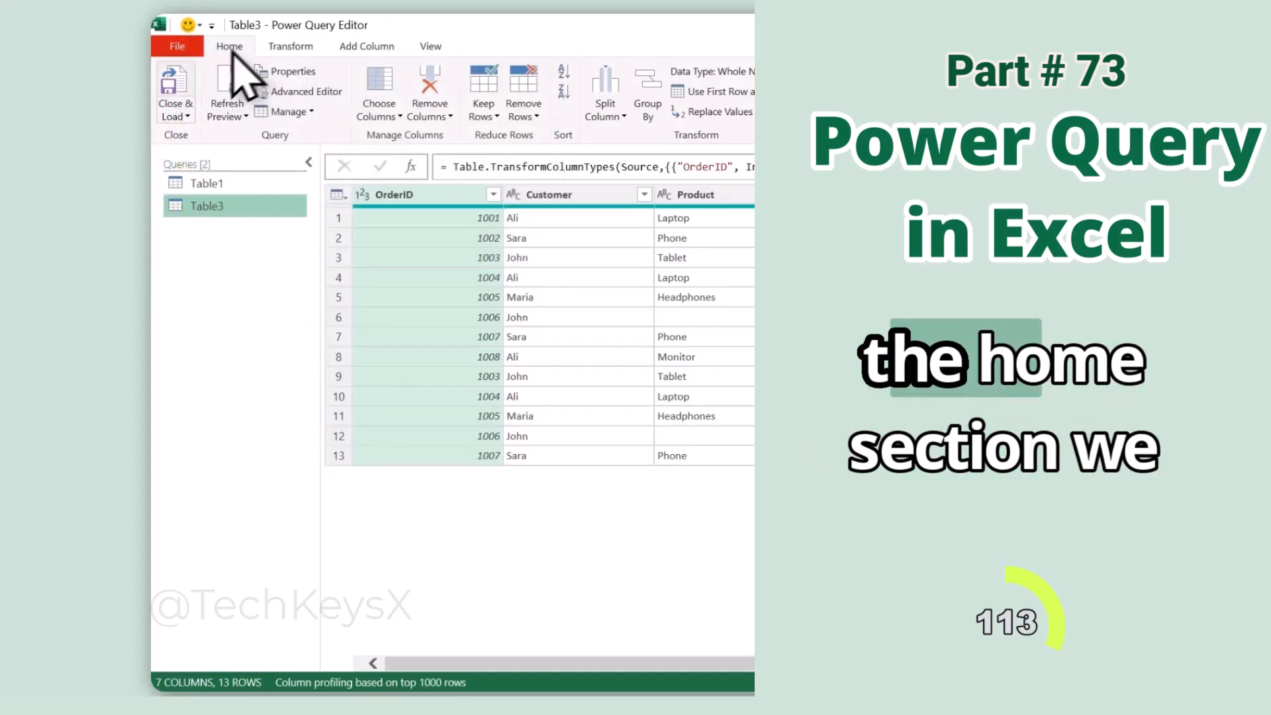
left_click(187, 116)
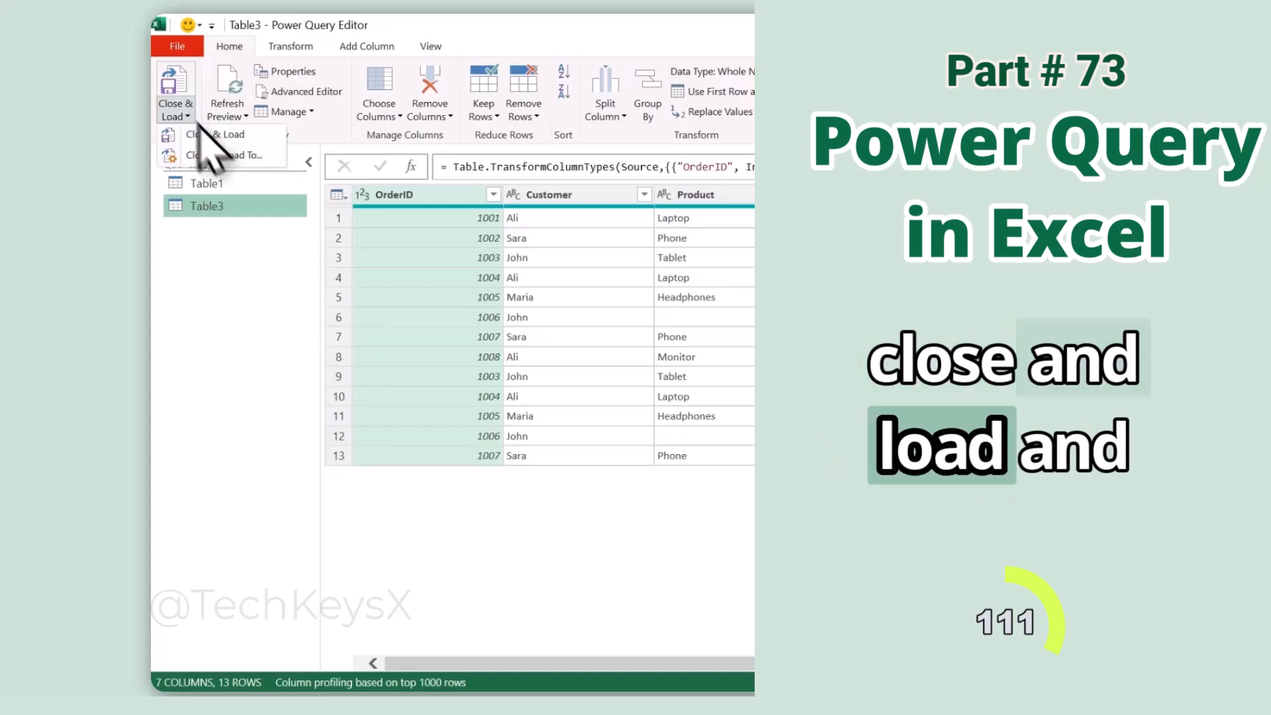
left_click(289, 268)
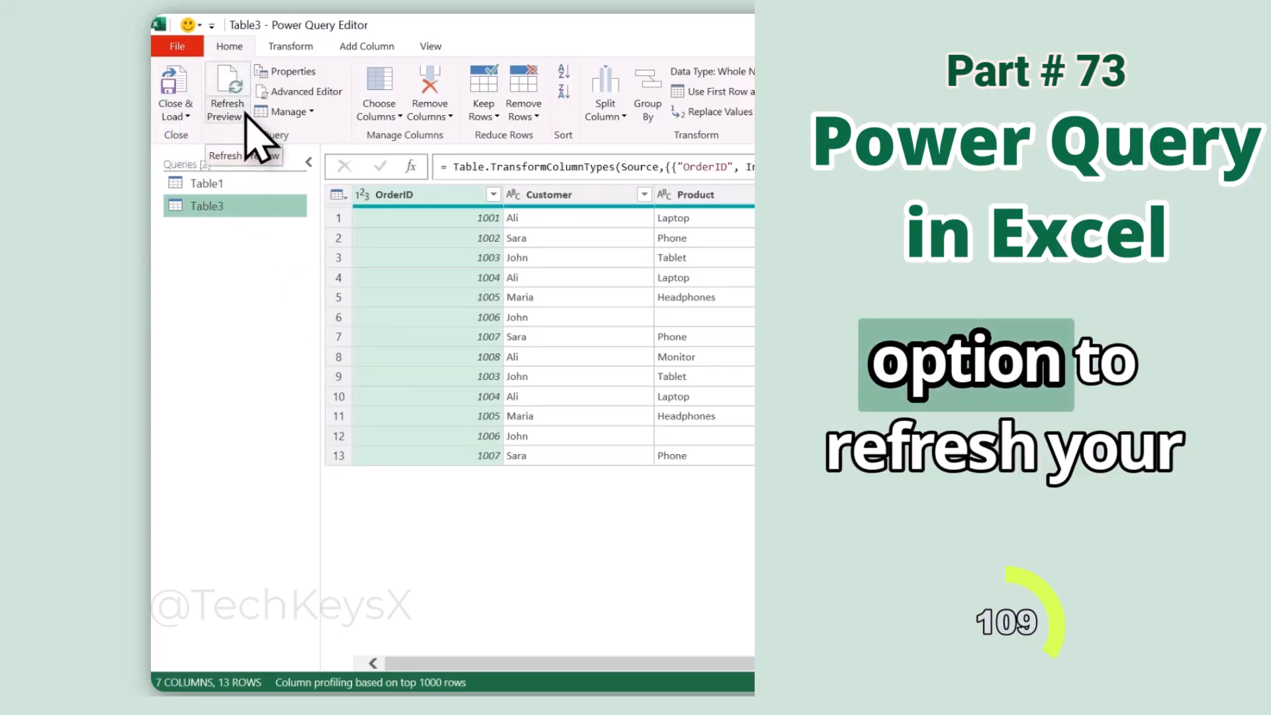
Rename the query Sales Clean, leaving its description empty, and view its code in the Advanced Editor.
left_click(289, 73)
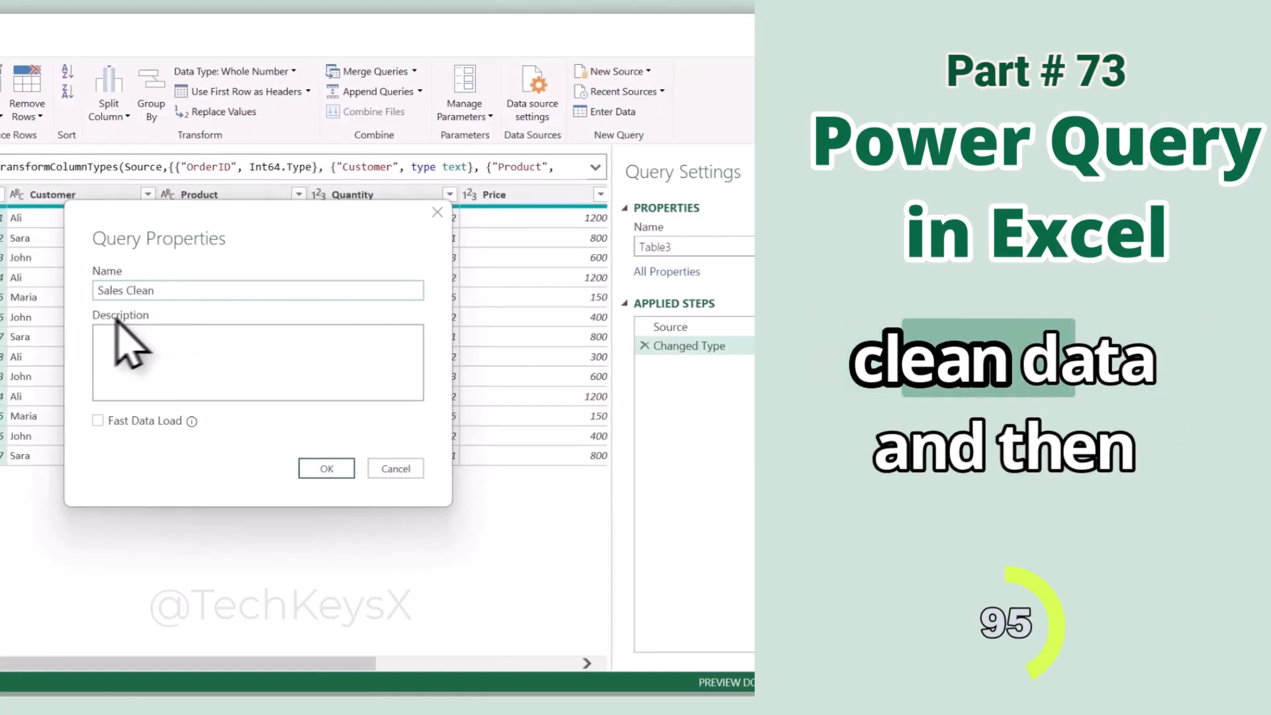
left_click(193, 357)
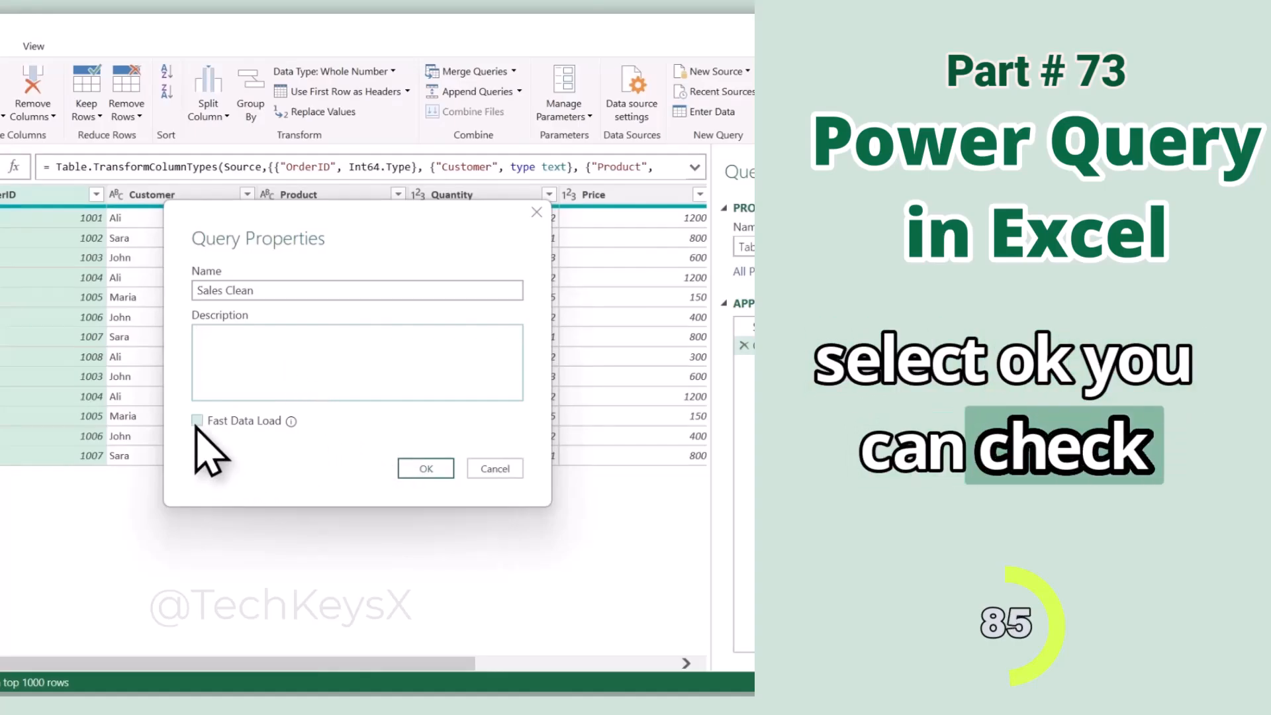
mouse_move(291, 422)
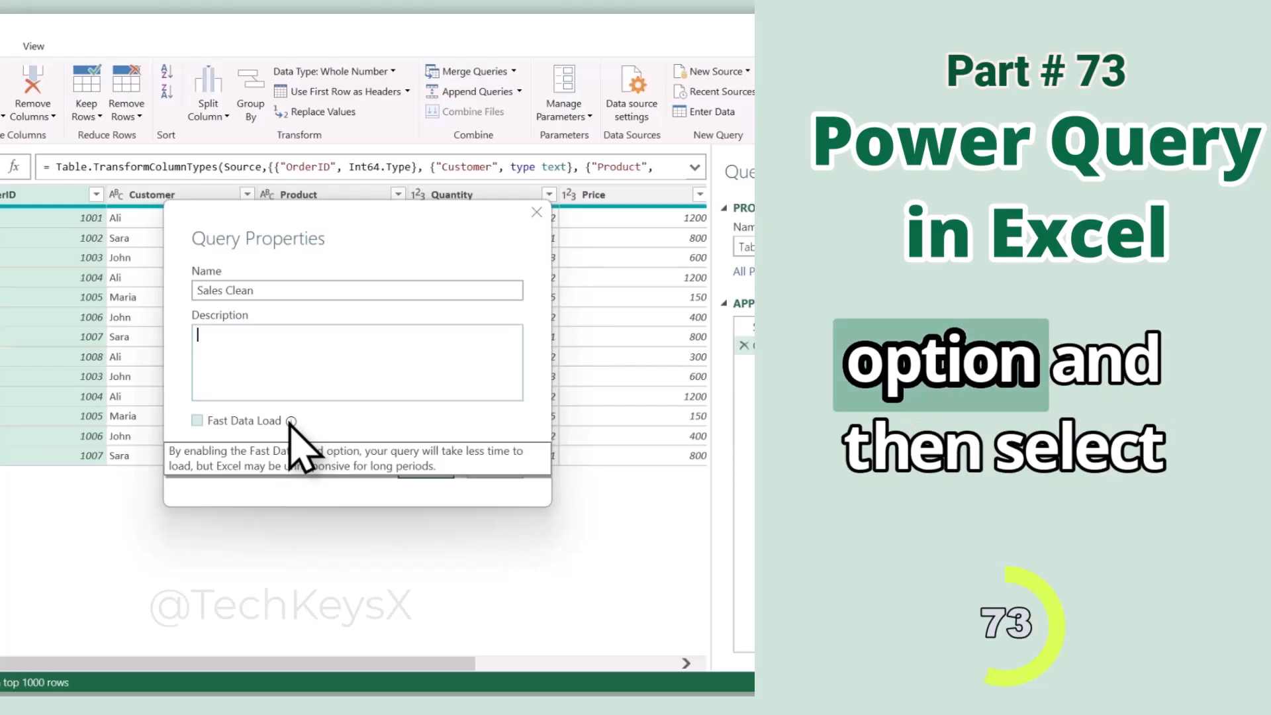
left_click(440, 470)
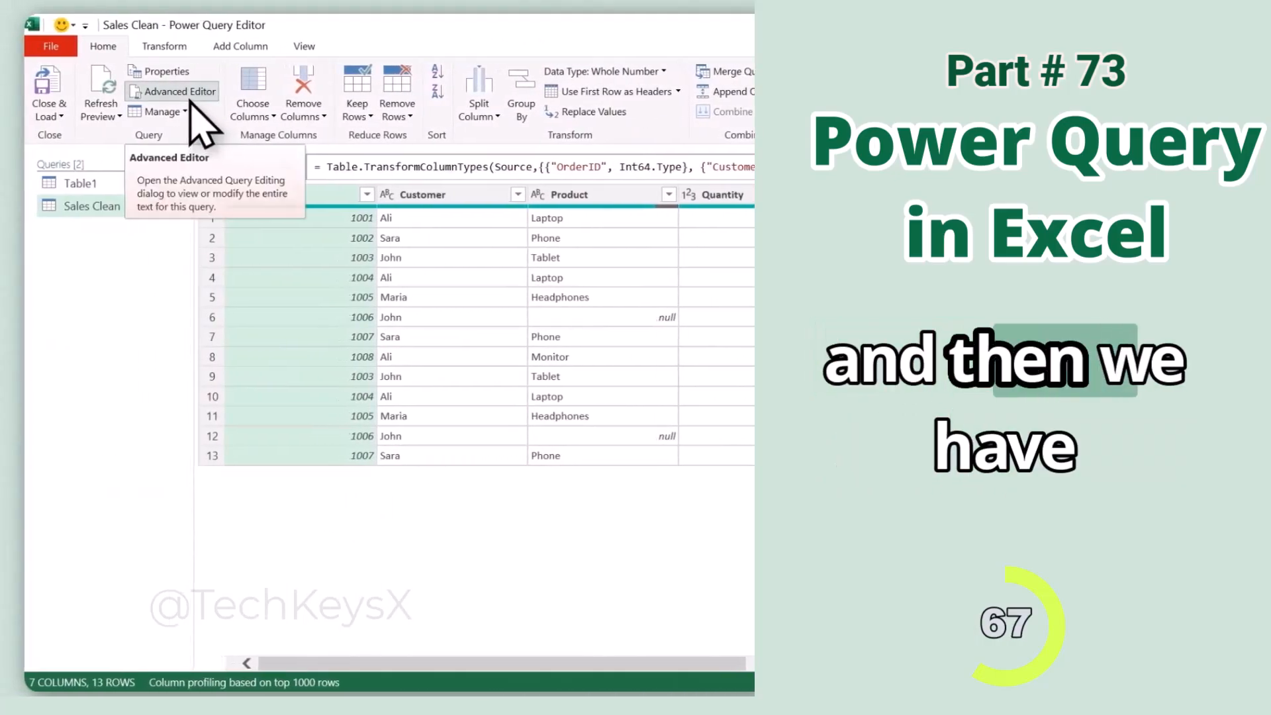
left_click(165, 92)
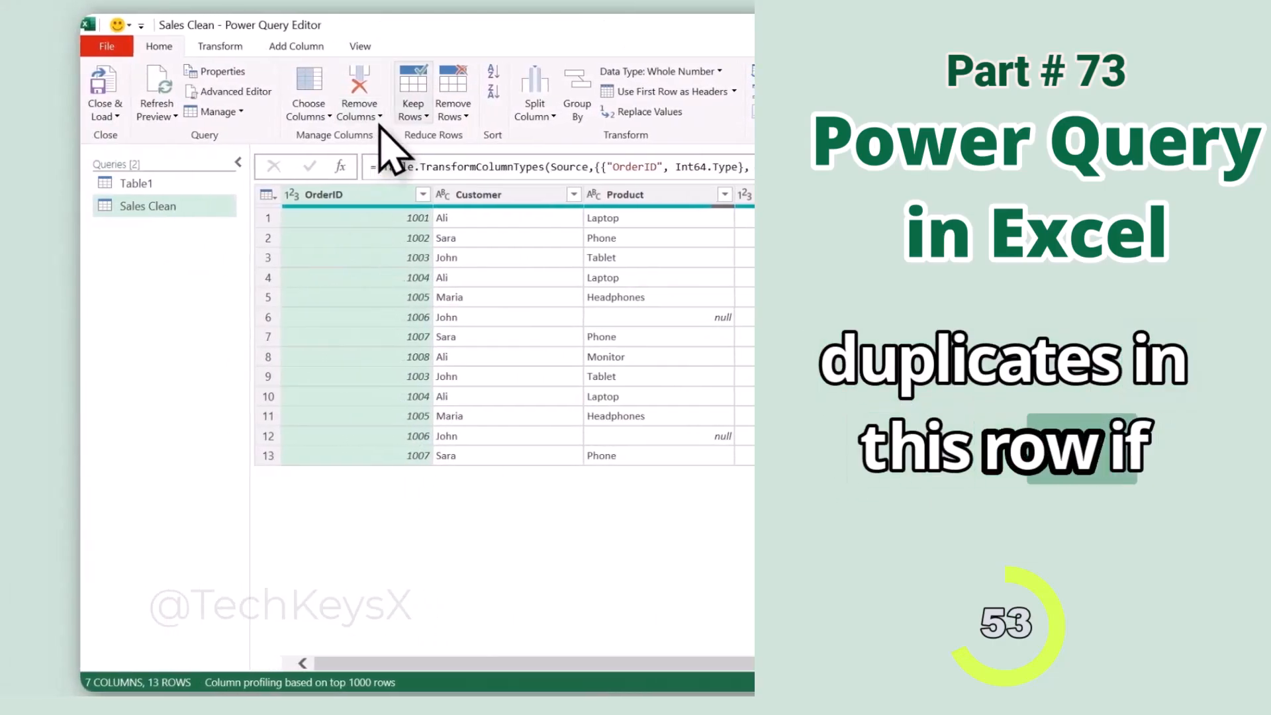
Remove the rows with duplicate OrderID values from the Sales Clean query.
left_click(460, 116)
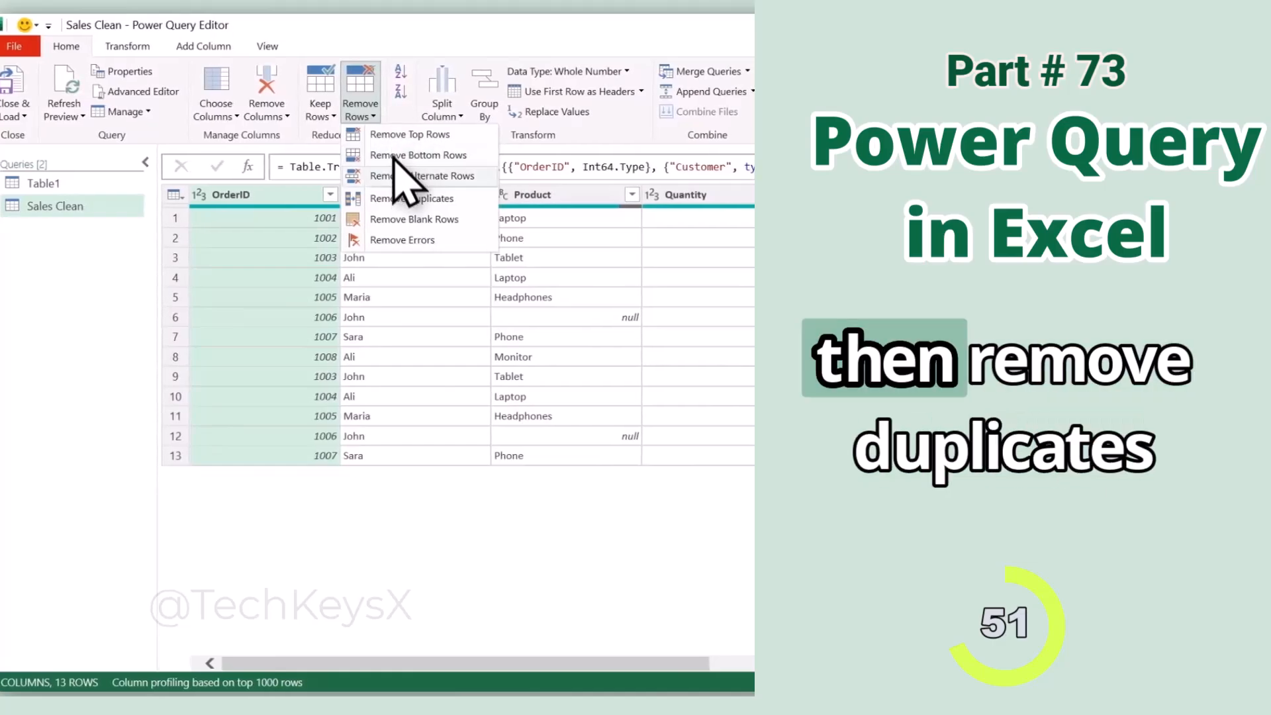
left_click(396, 199)
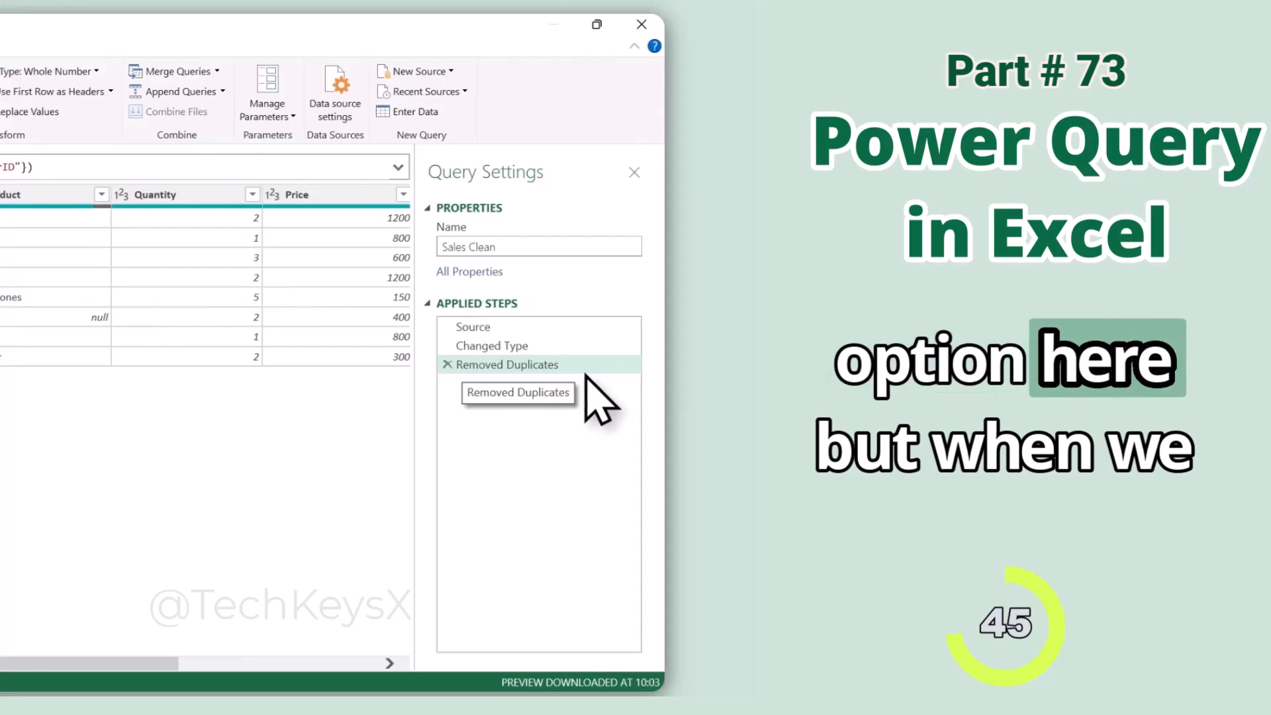
Review the duplicate-removal line of code in the Advanced Editor and delete the Removed Duplicates step from the query.
left_click(299, 93)
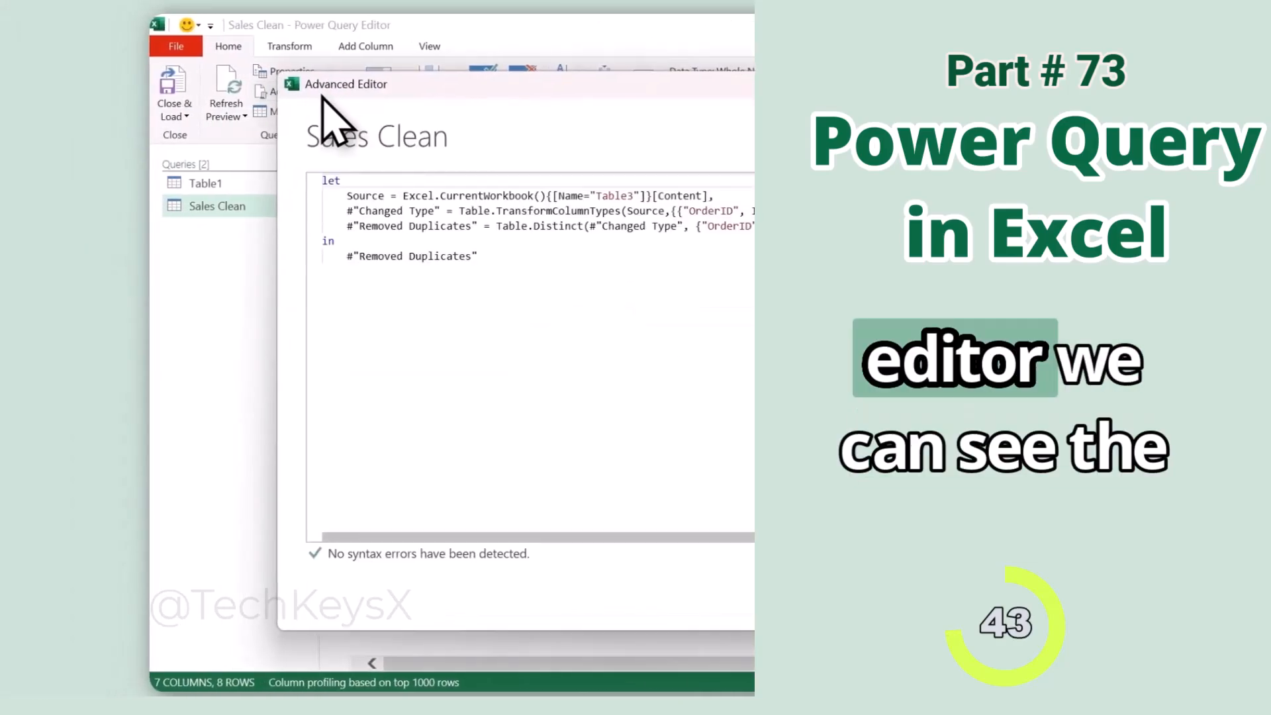
left_click_drag(770, 226, 329, 226)
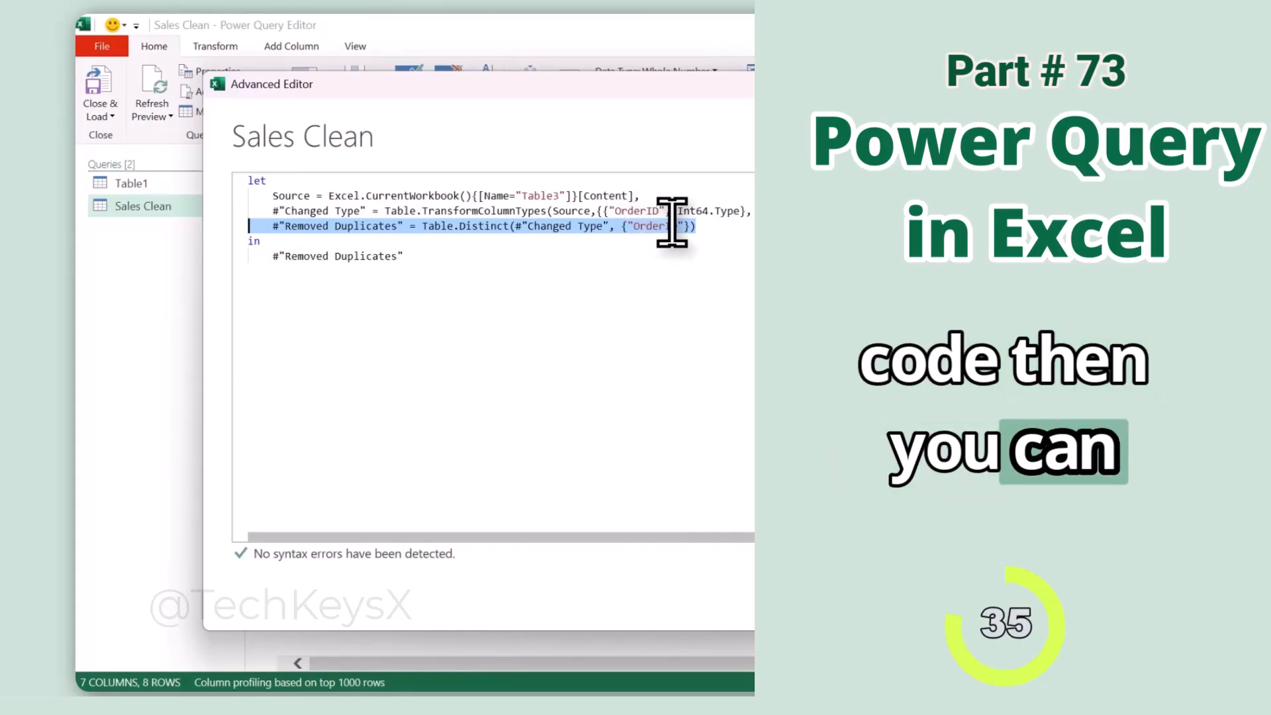
left_click(258, 593)
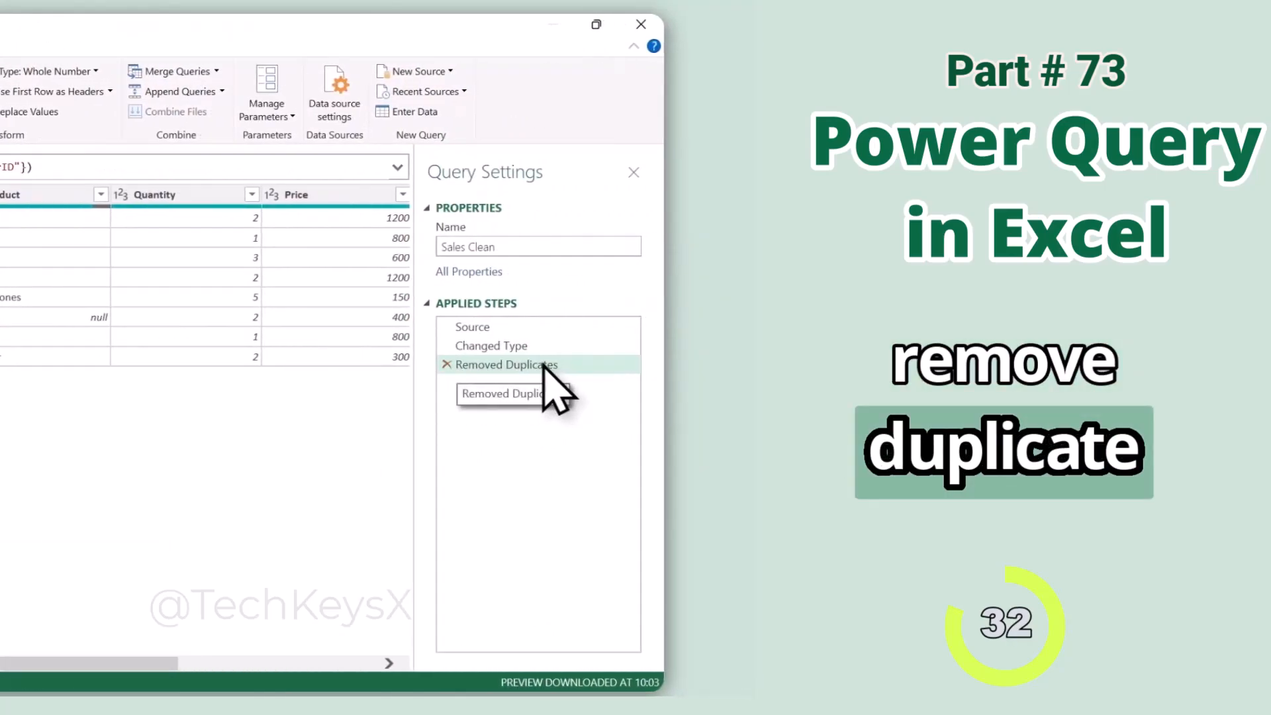
left_click(447, 365)
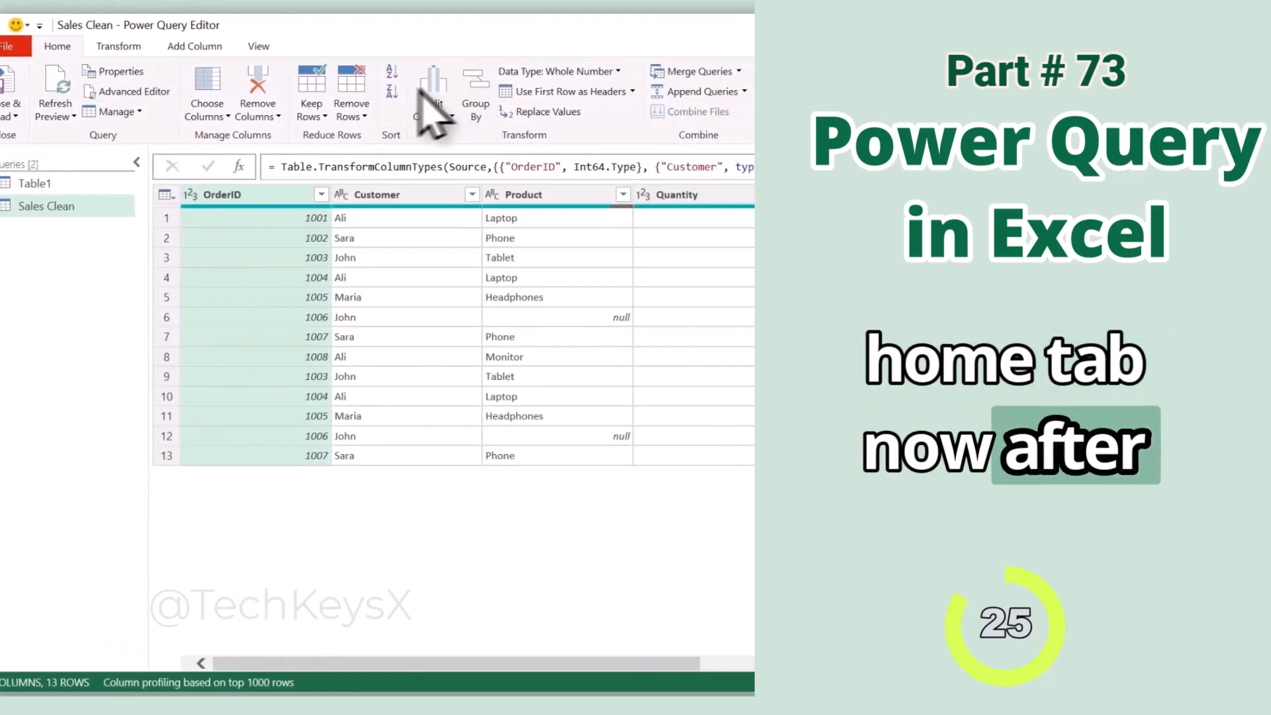
Remove the duplicate OrderID rows again and close the editor, loading the Sales Clean query into the workbook.
left_click(352, 112)
left_click(387, 196)
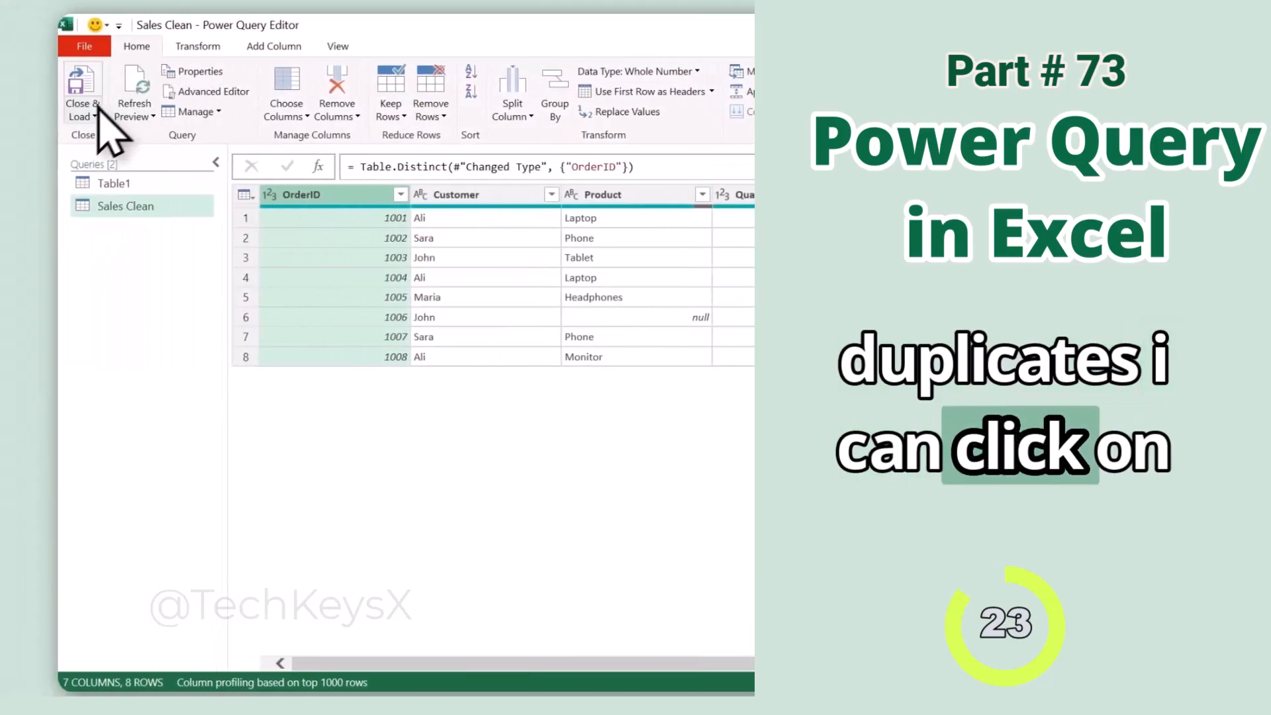
left_click(93, 113)
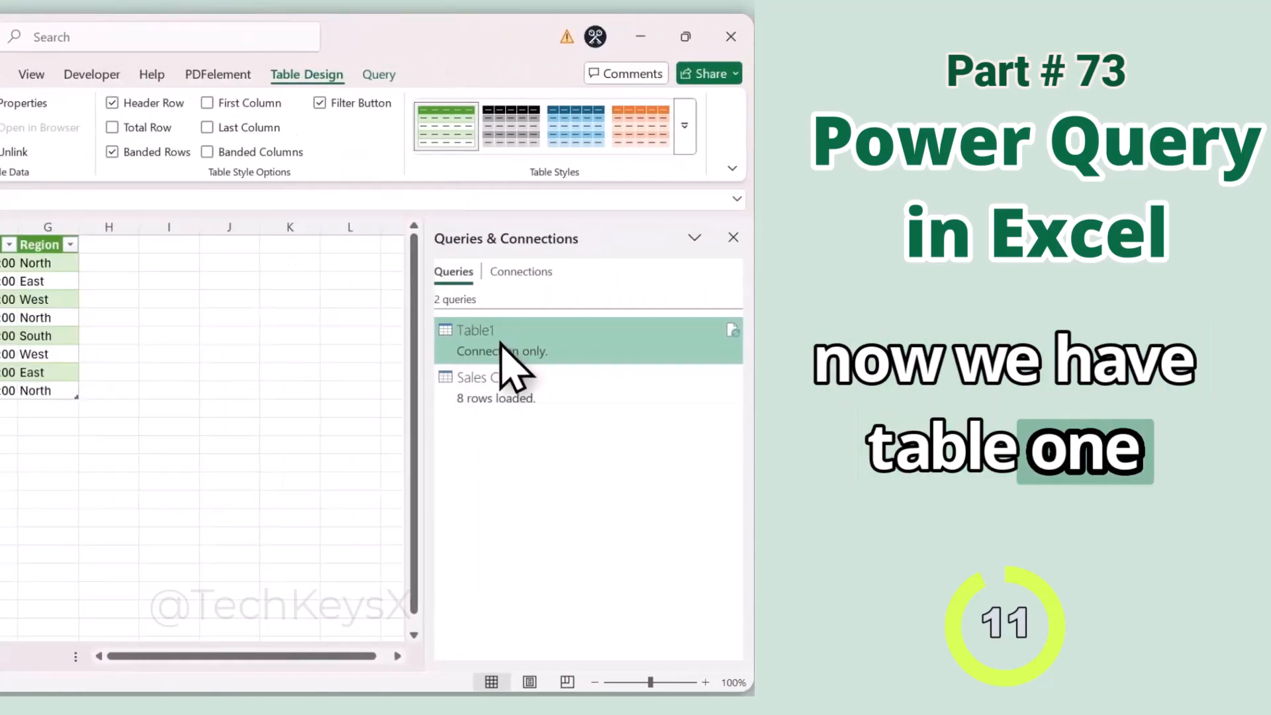
mouse_move(477, 343)
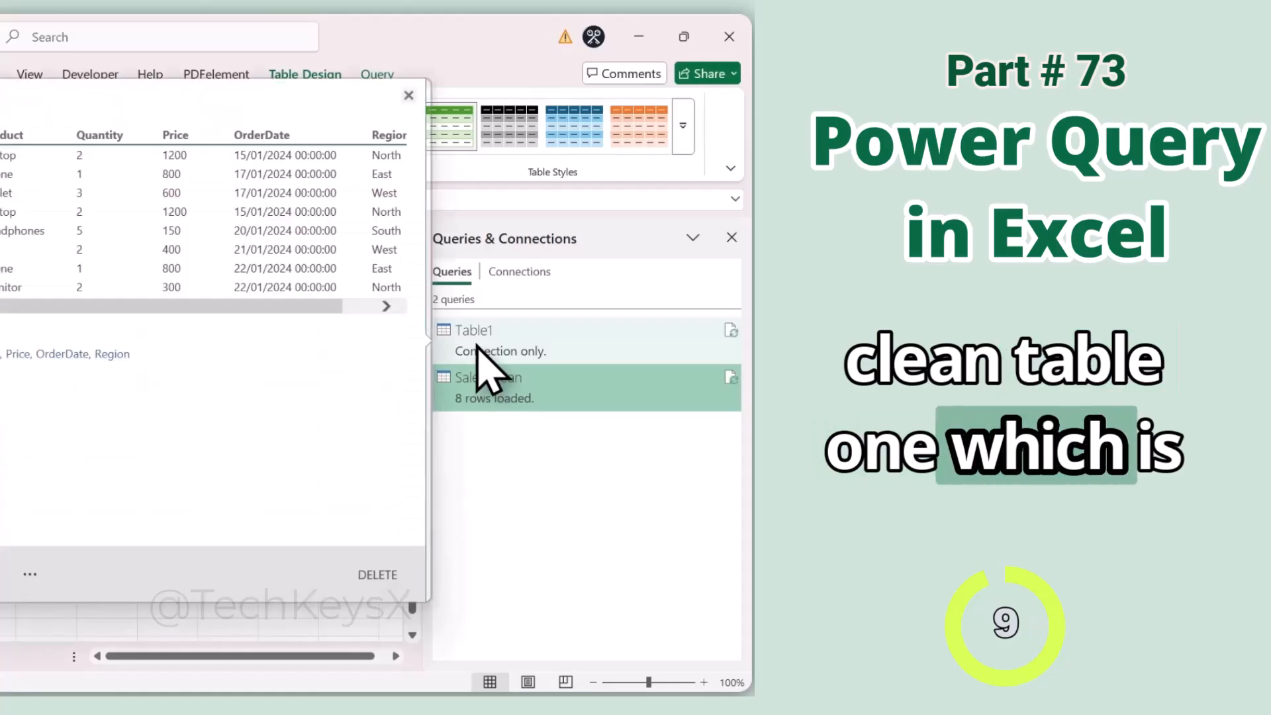
mouse_move(515, 397)
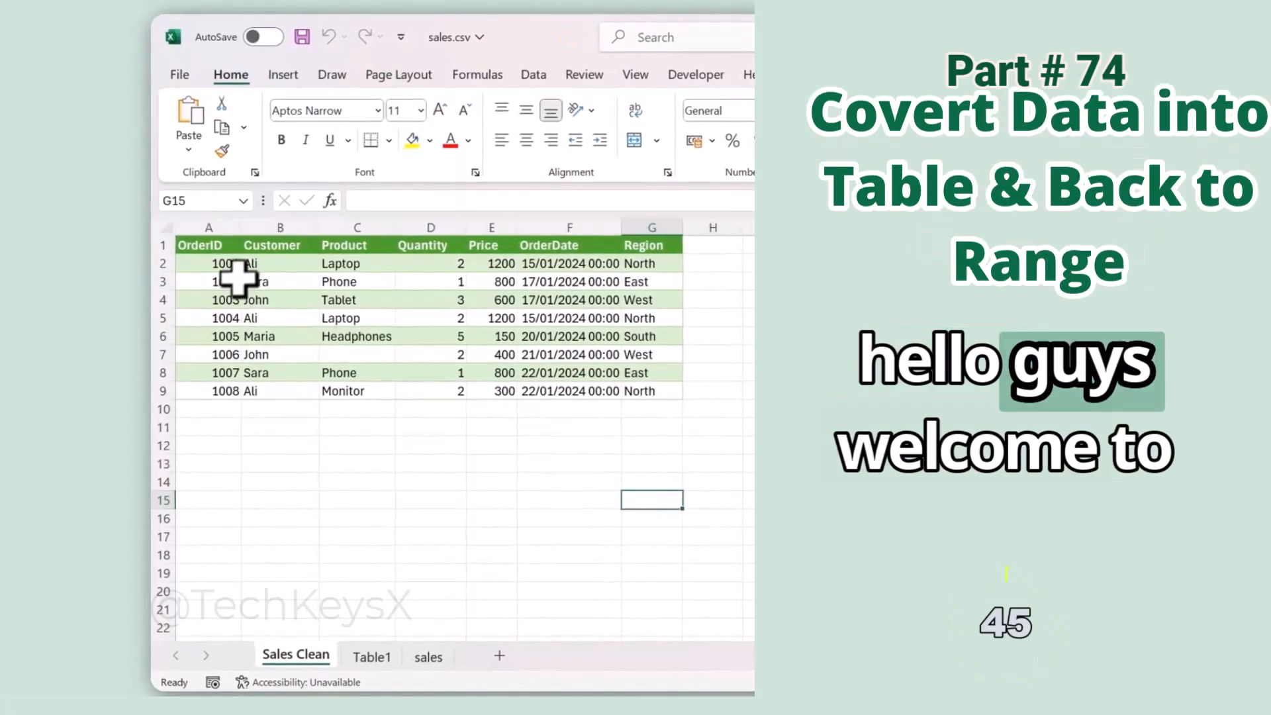
left_click(315, 281)
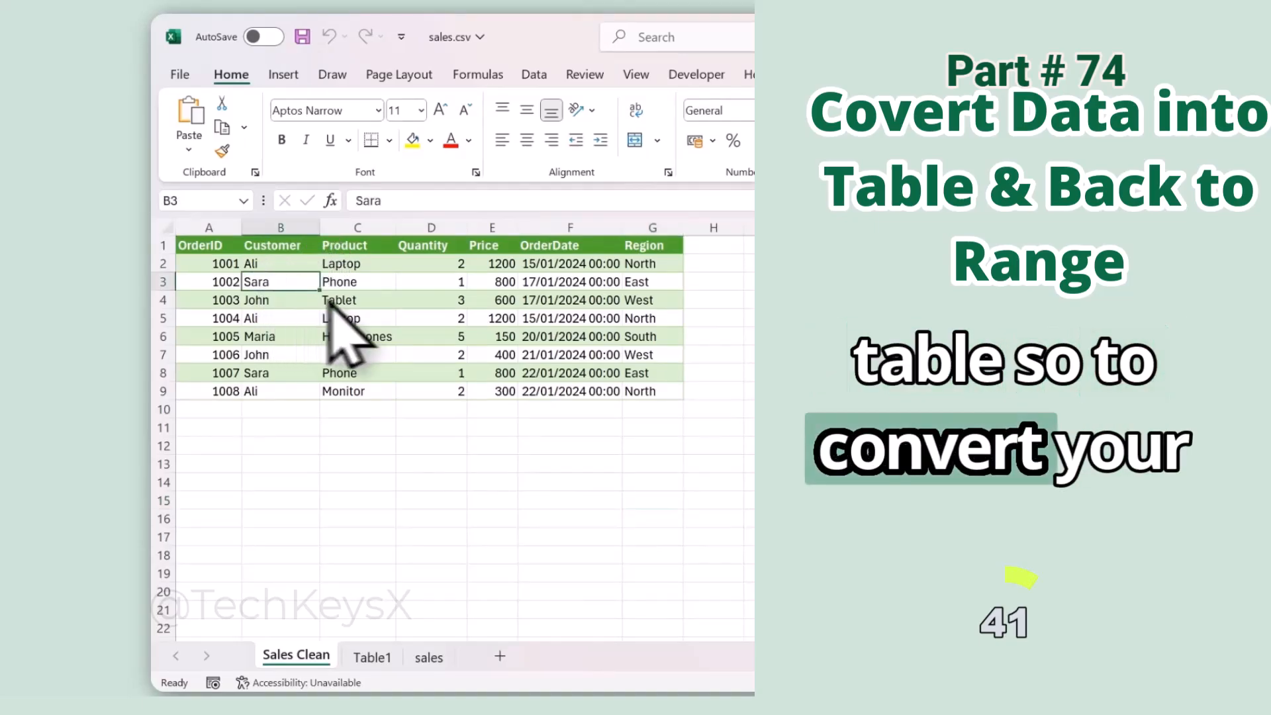
left_click(331, 297)
left_click(225, 250)
left_click_drag(228, 251, 594, 395)
left_click(576, 427)
Convert the data range A1:G9 on the Sales Clean sheet into a table with headers.
left_click(264, 301)
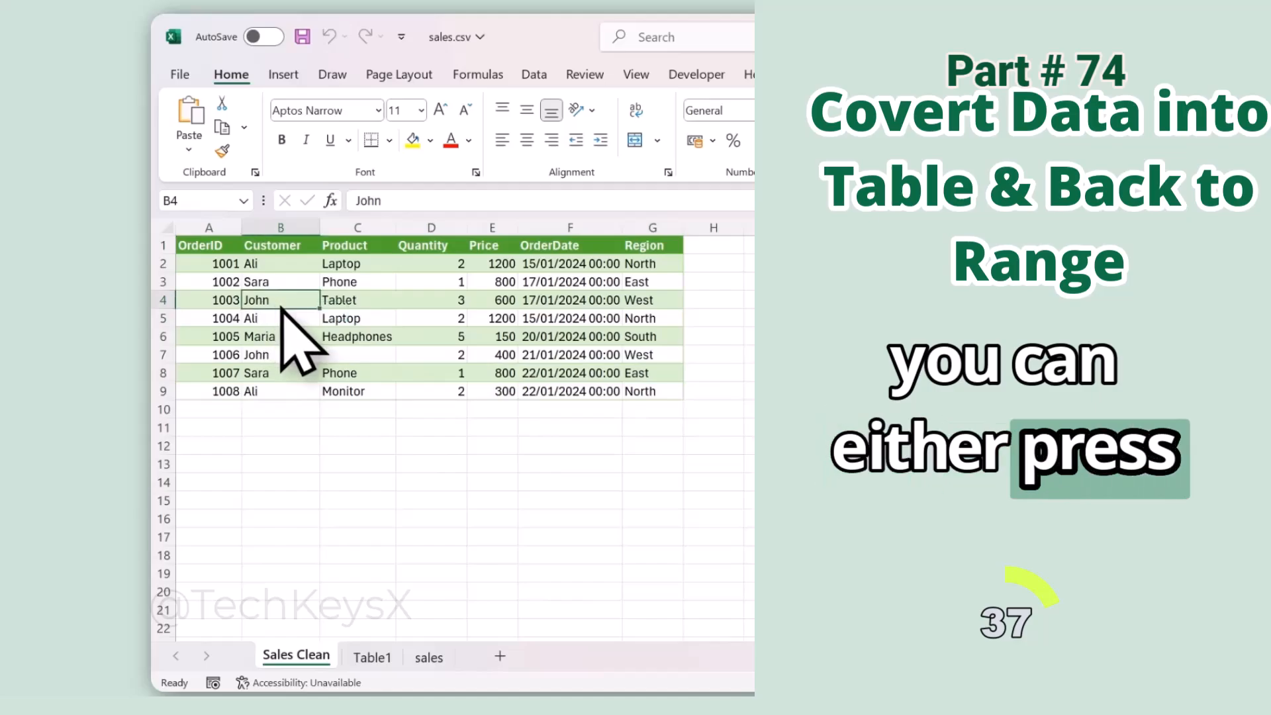
key("ctrl+a")
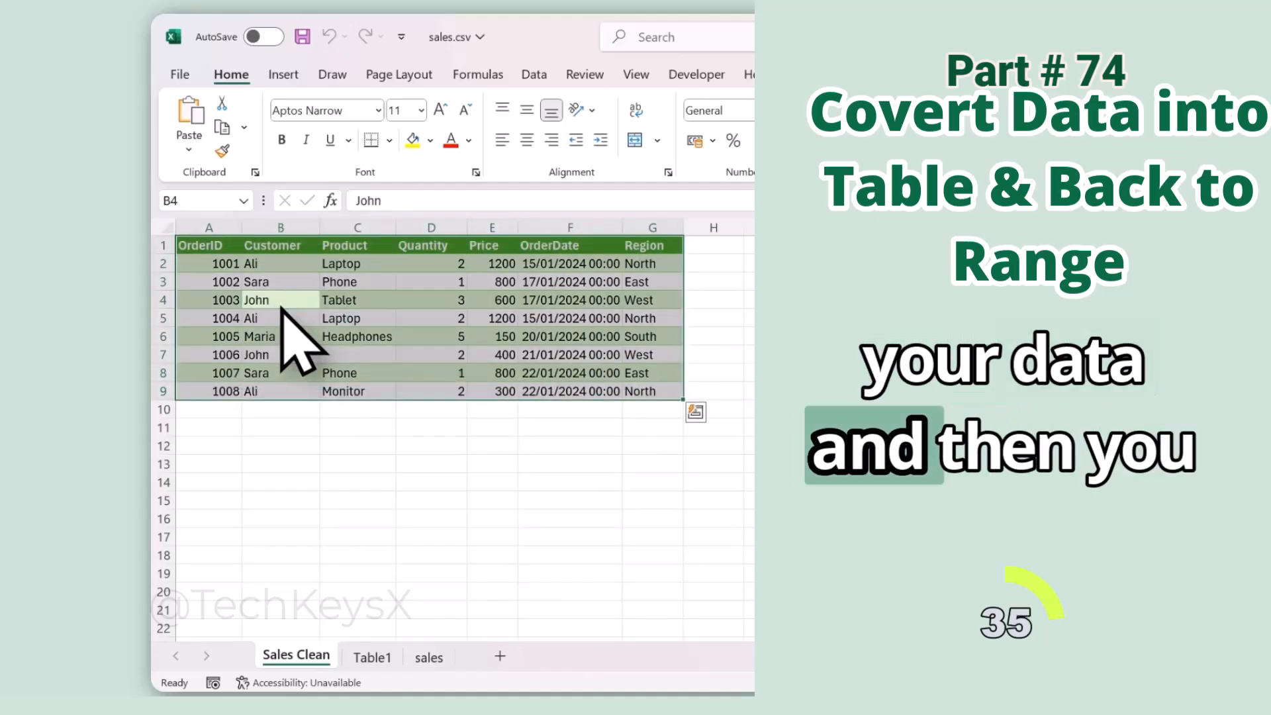
key("ctrl+t")
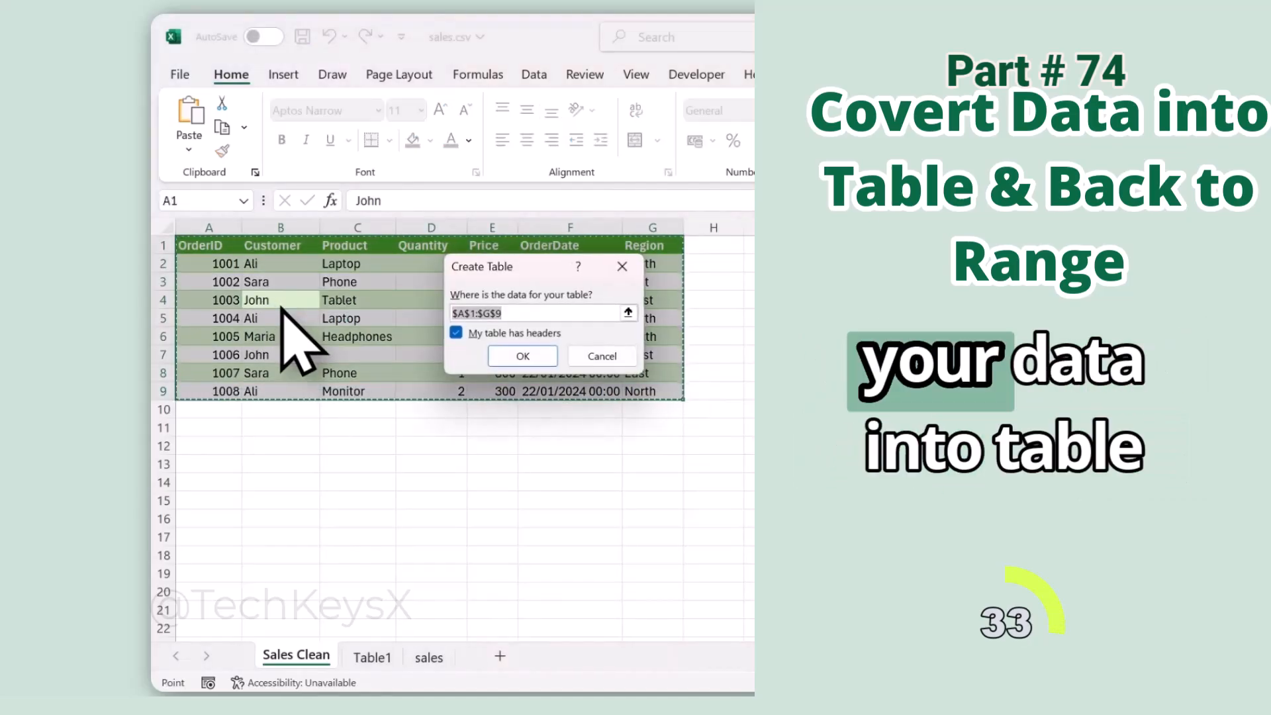
left_click(536, 363)
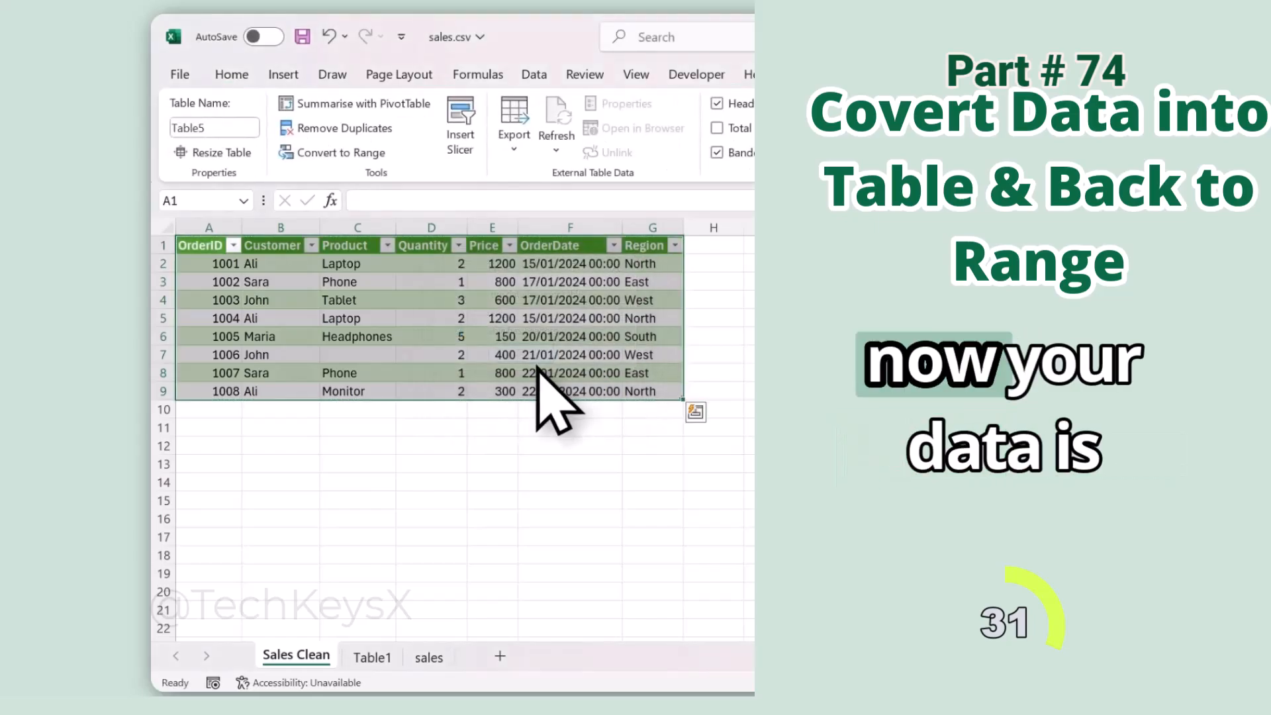
left_click(443, 464)
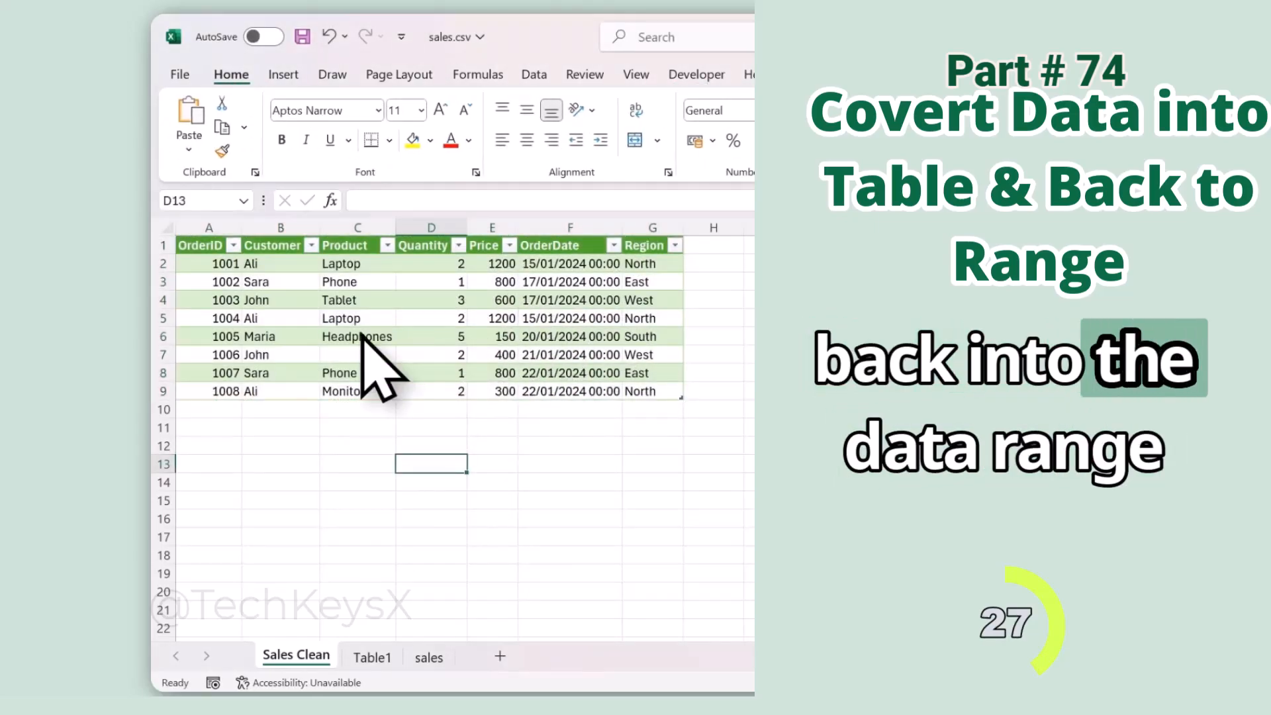
Convert the table on the Sales Clean sheet back to a normal range.
left_click(420, 303)
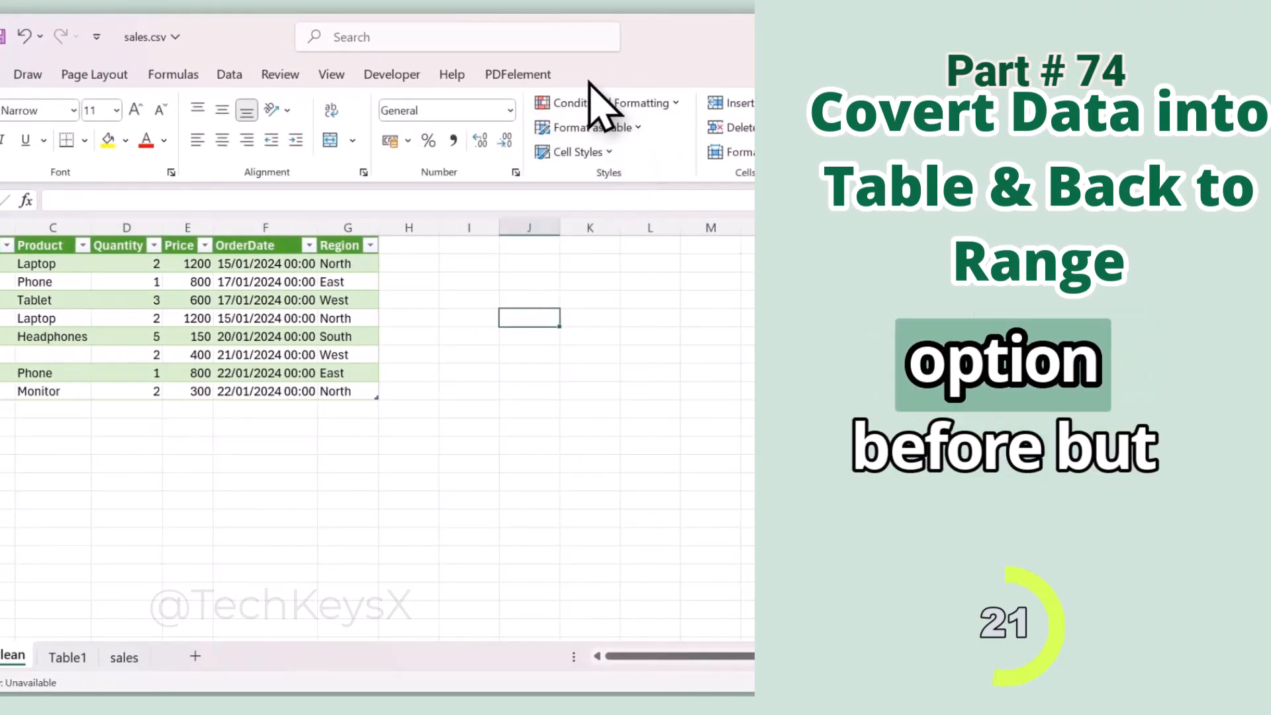
left_click(228, 319)
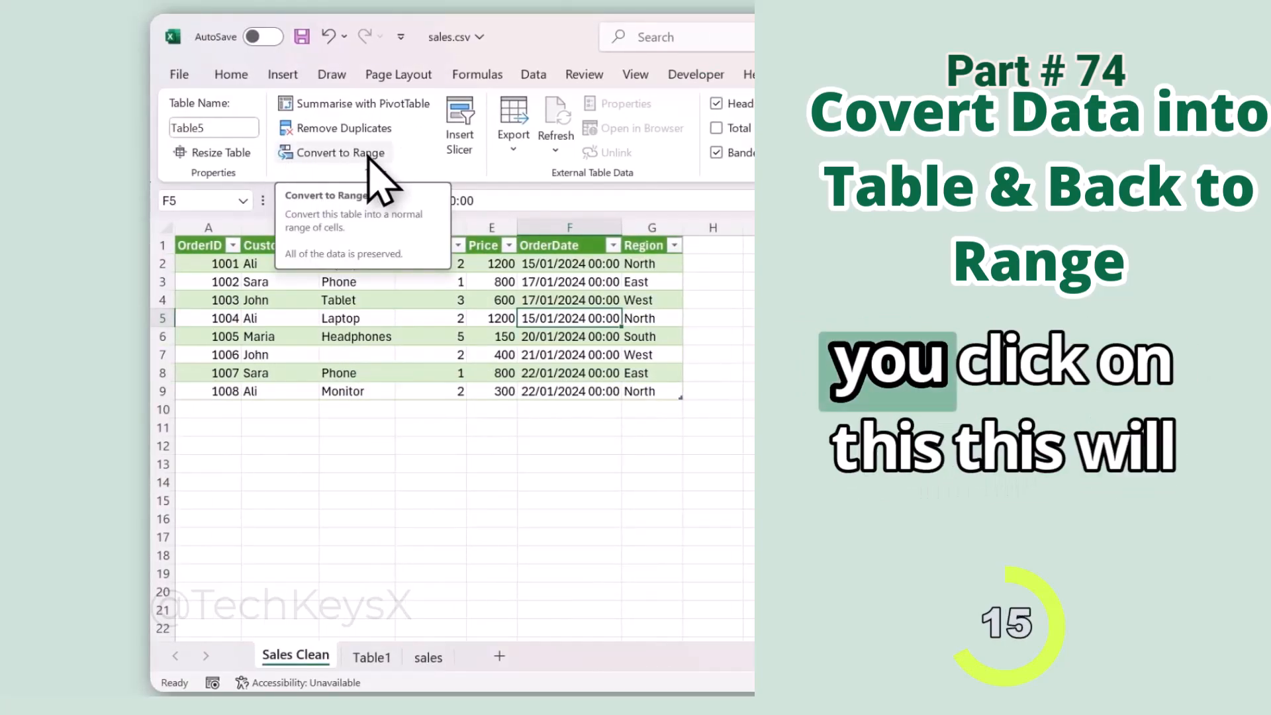
left_click(370, 159)
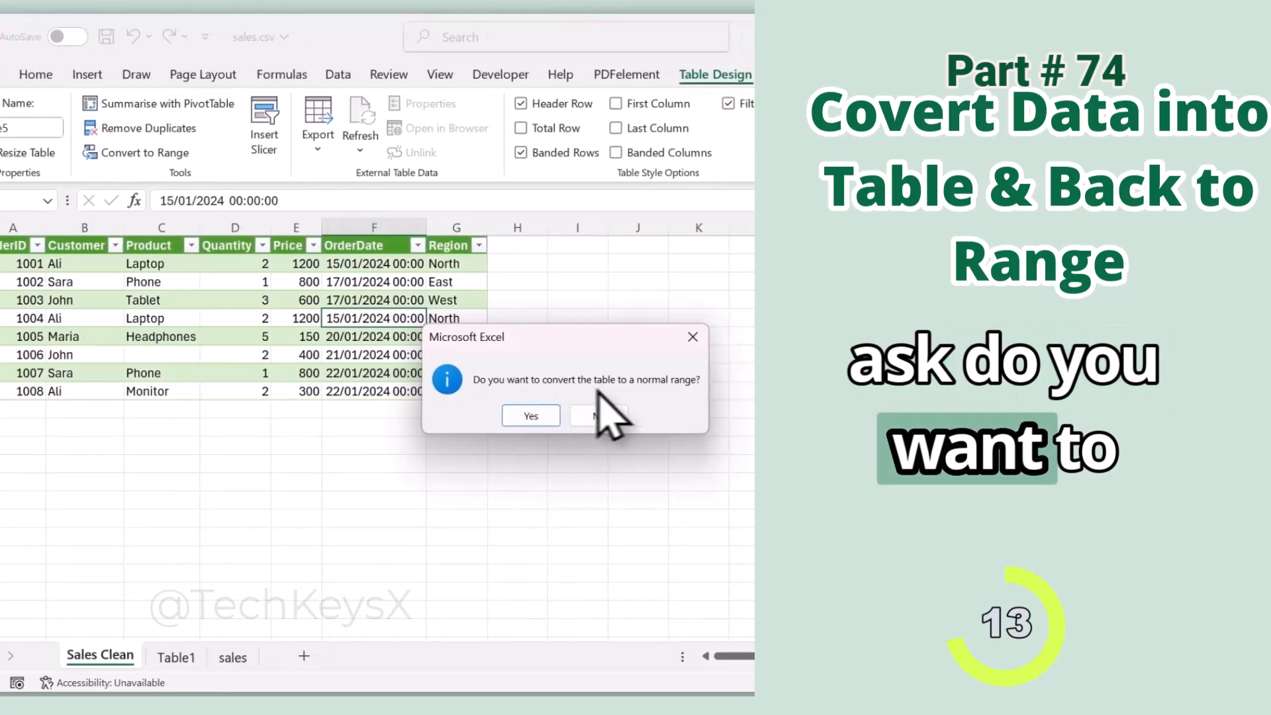
left_click(529, 416)
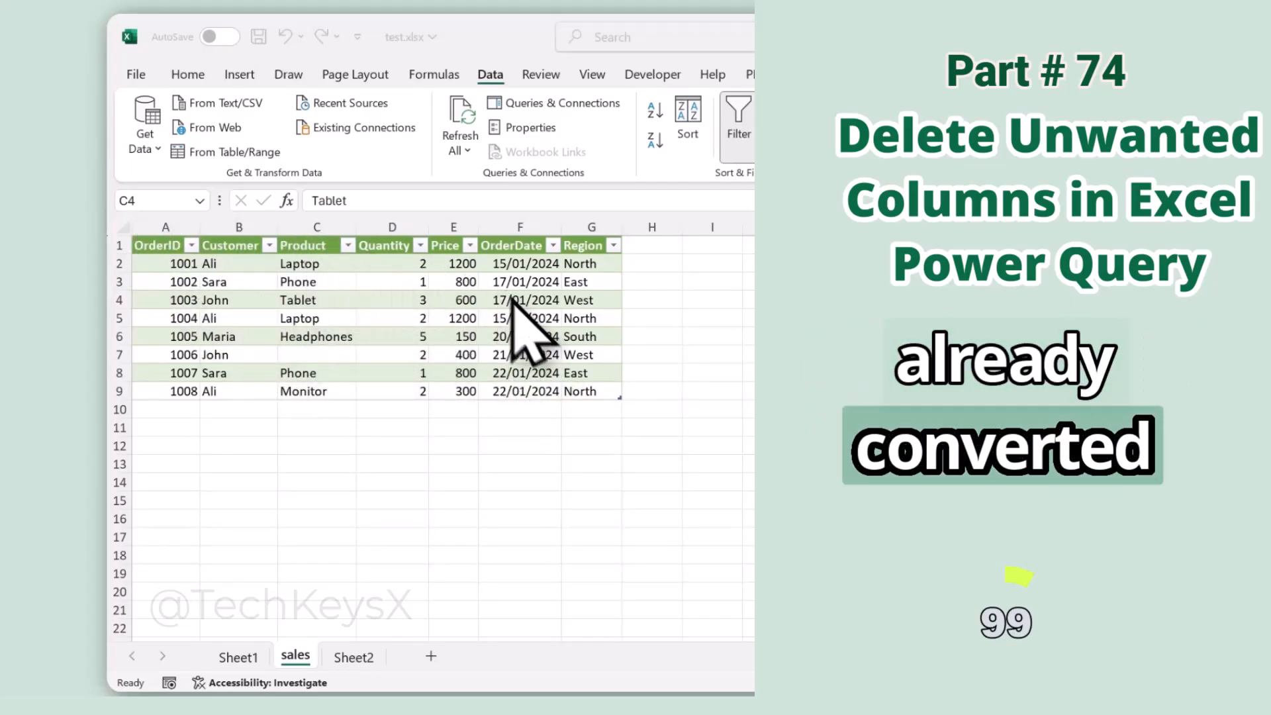
Open the table on the sales sheet of test.xlsx as a new query in the Power Query Editor.
left_click(384, 299)
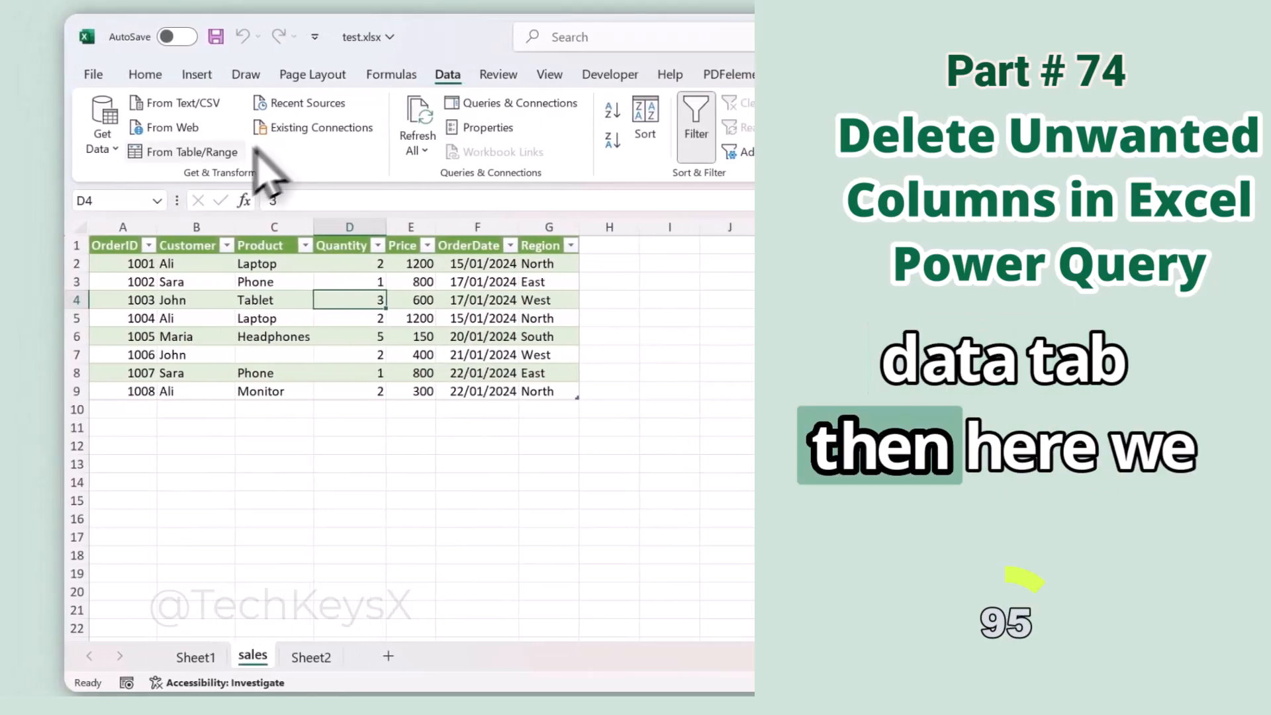
left_click(137, 154)
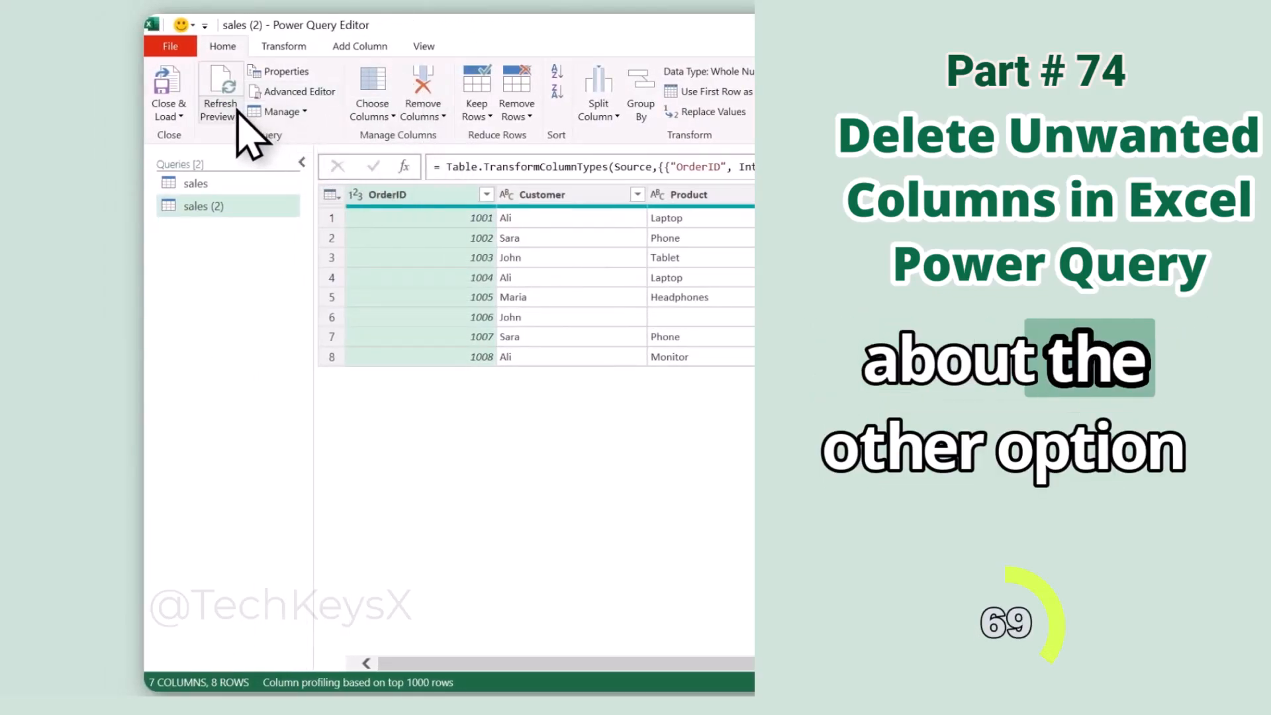
Try keeping only the OrderID, Customer and Price columns in the sales (2) query, and delete the Removed Other Columns step.
left_click(394, 117)
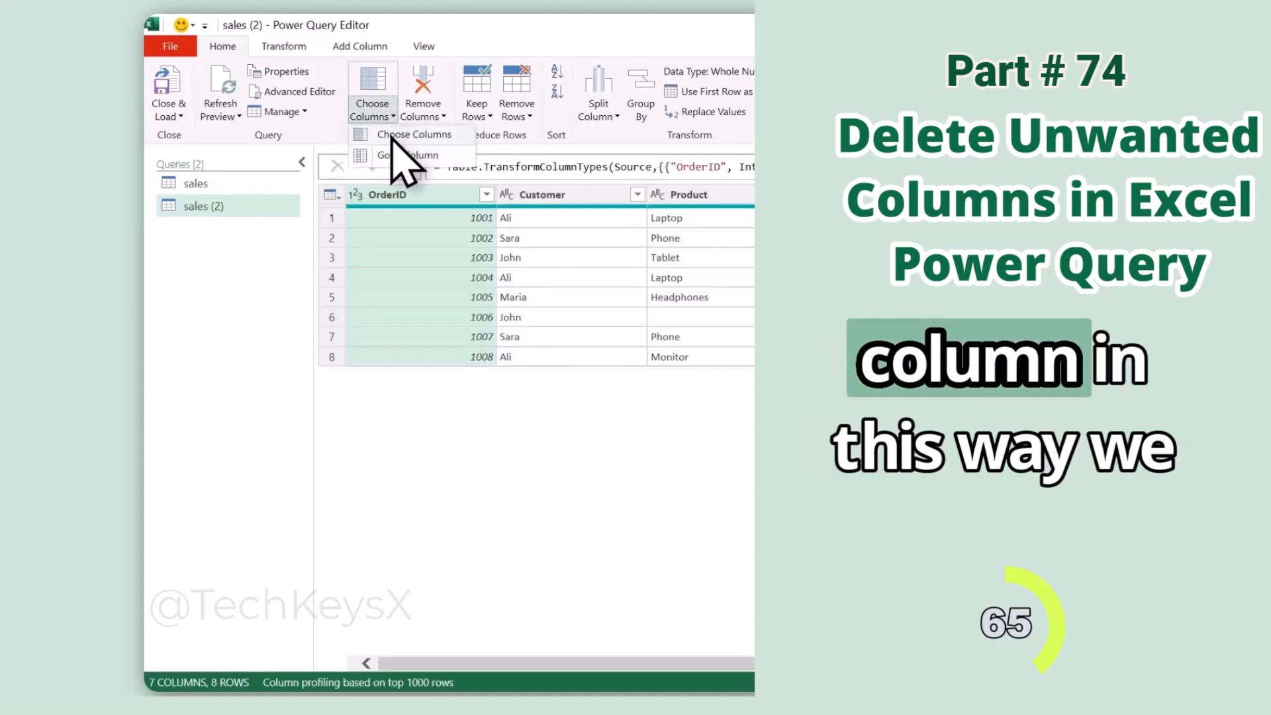
left_click(393, 135)
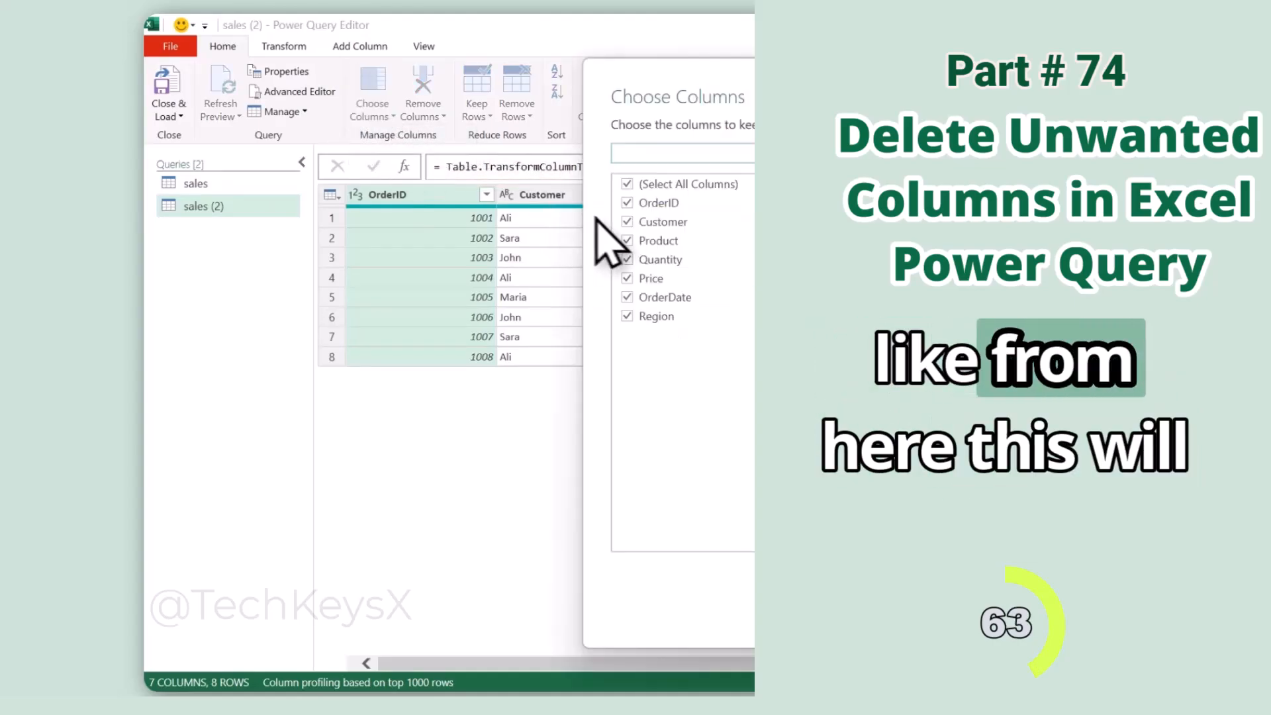
left_click(636, 186)
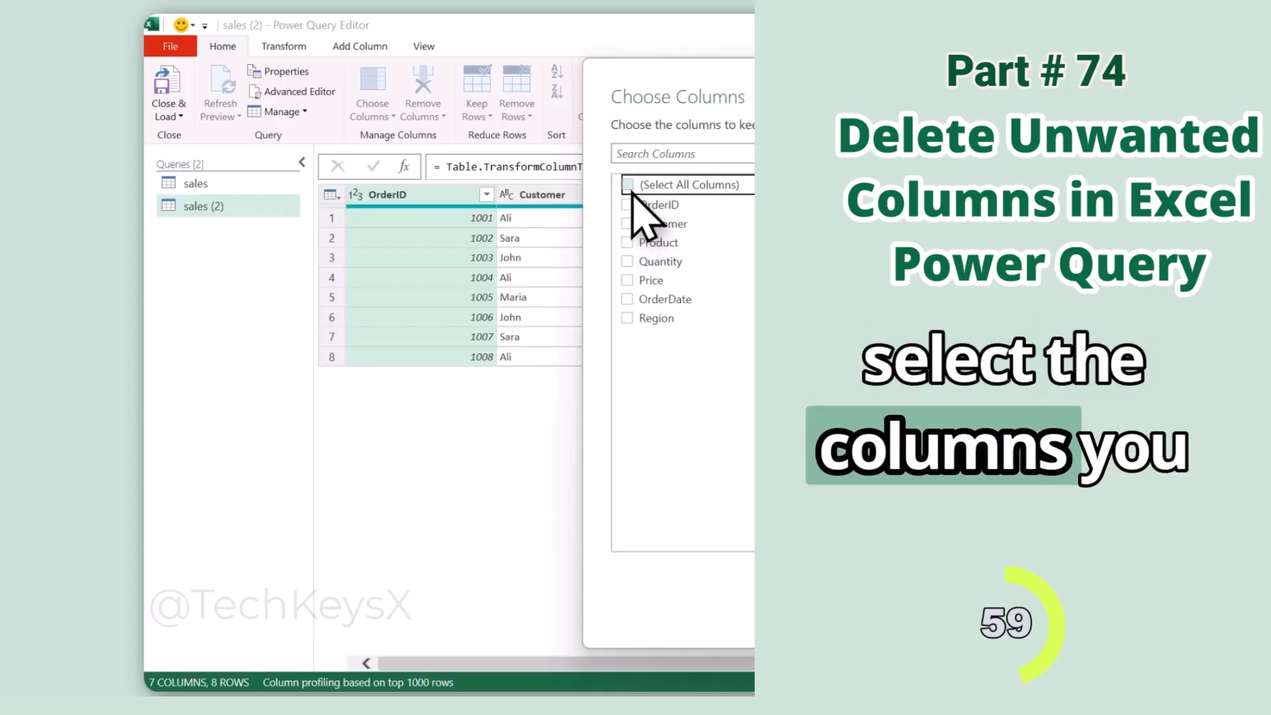
left_click(629, 205)
left_click(629, 225)
left_click(629, 281)
left_click(425, 610)
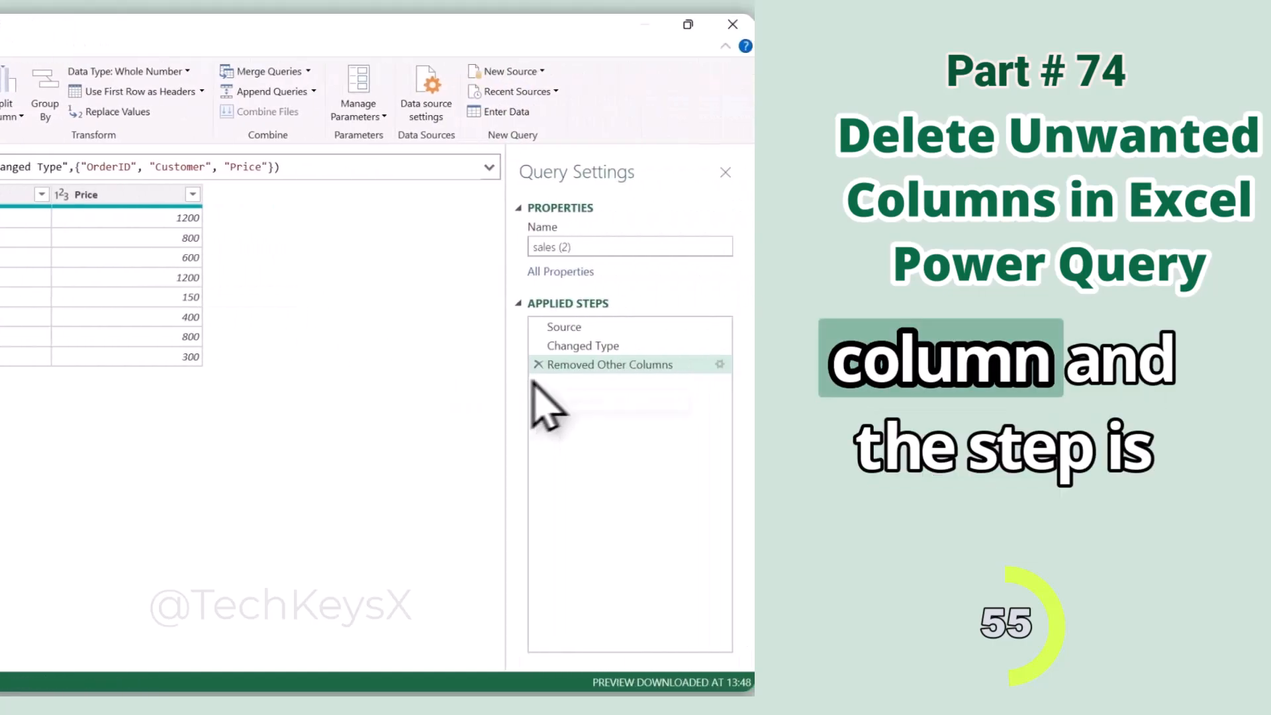
left_click(538, 364)
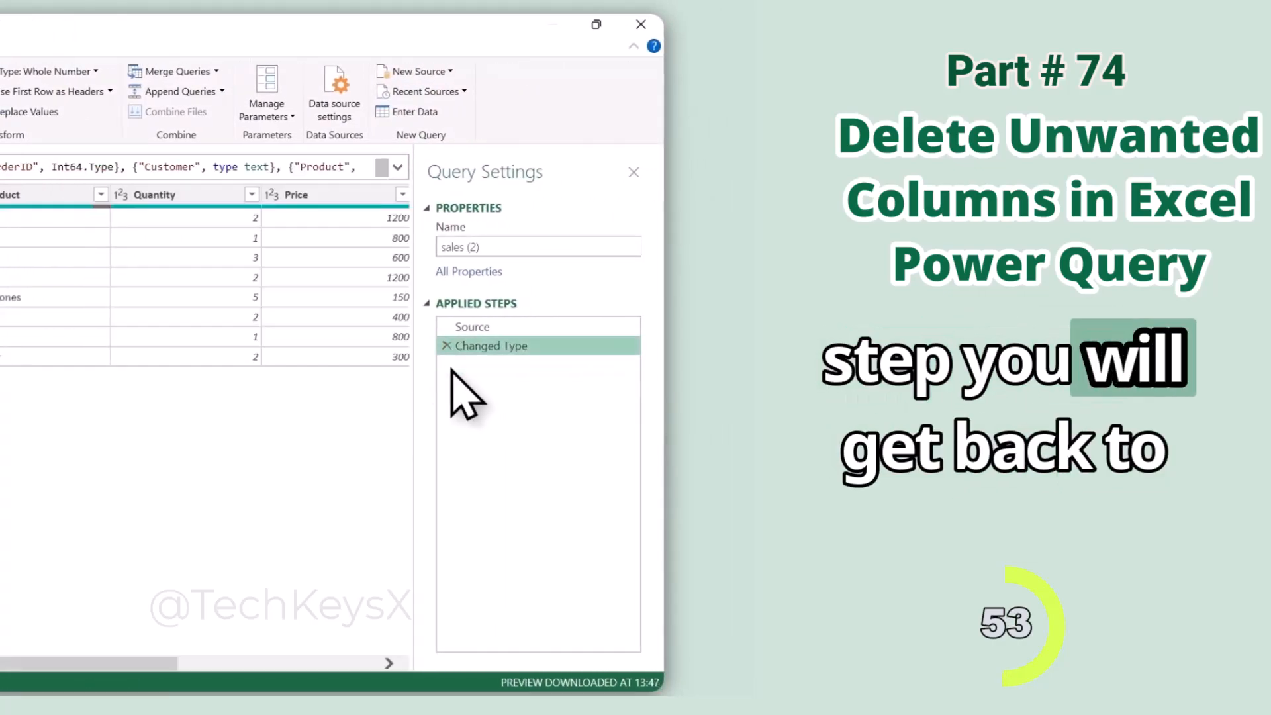
Jump to the Region column of the sales (2) query with Go to Column.
left_click(250, 117)
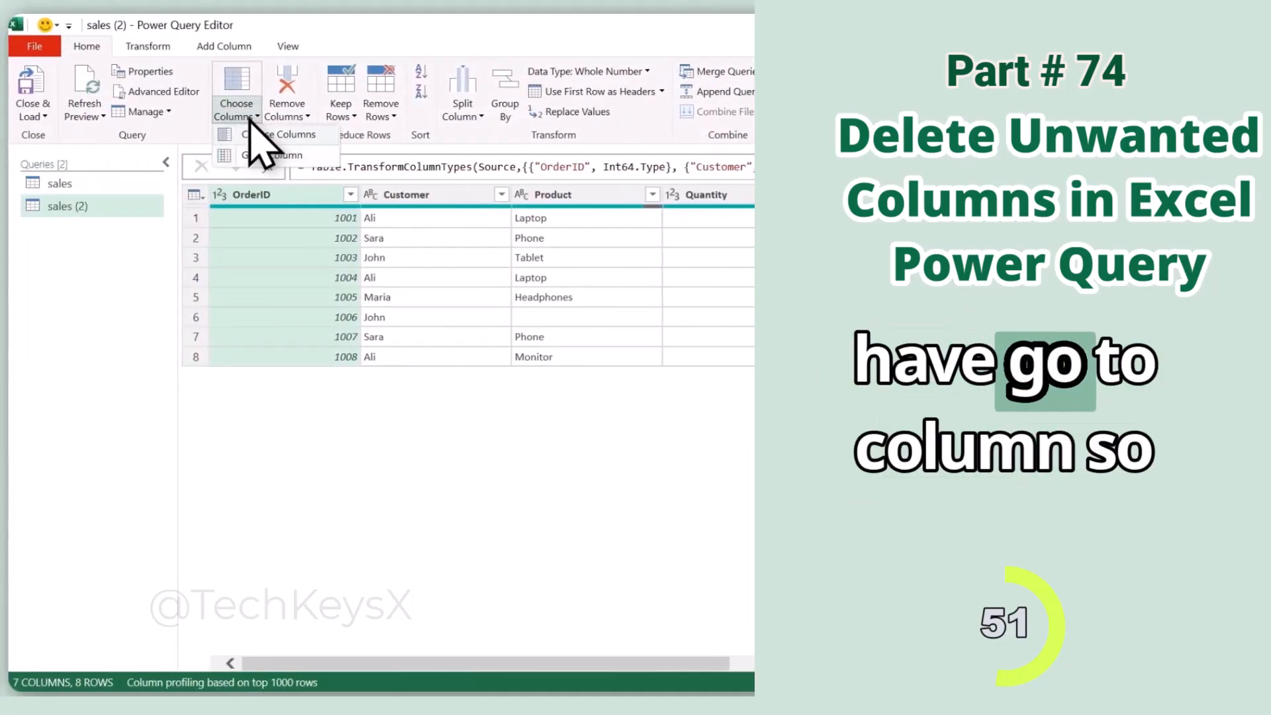
left_click(272, 156)
left_click(513, 234)
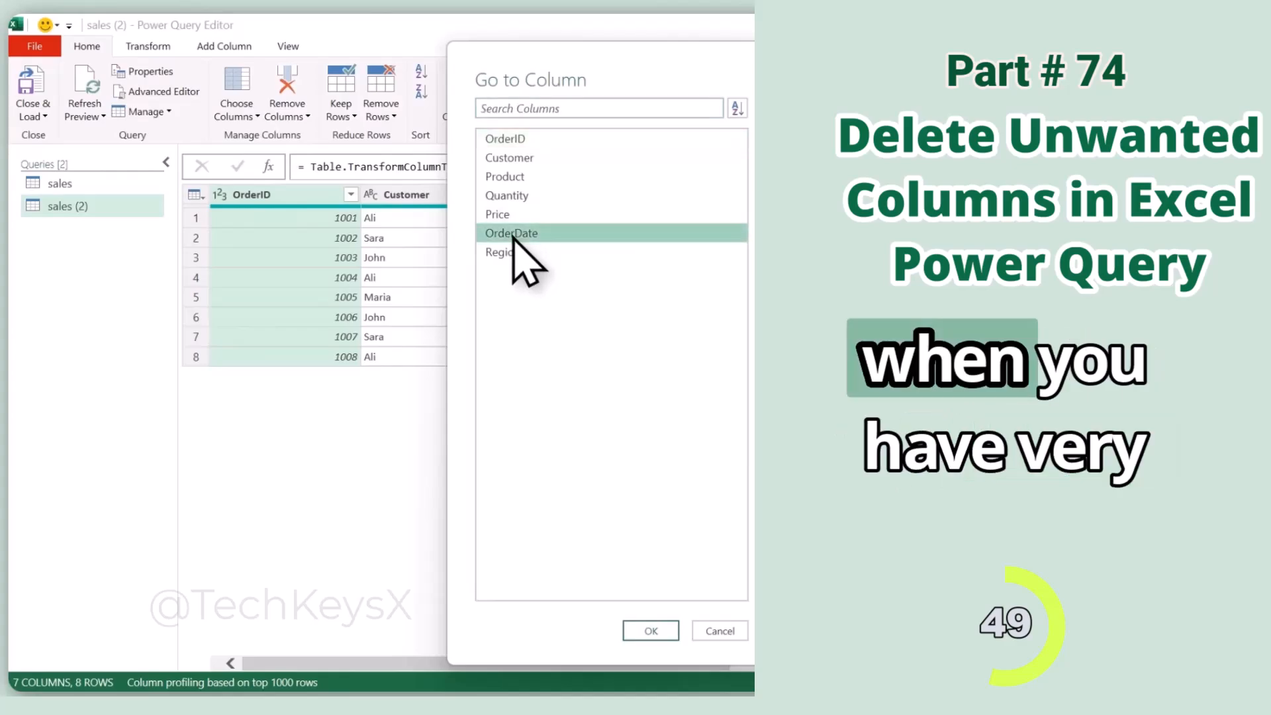
left_click(504, 252)
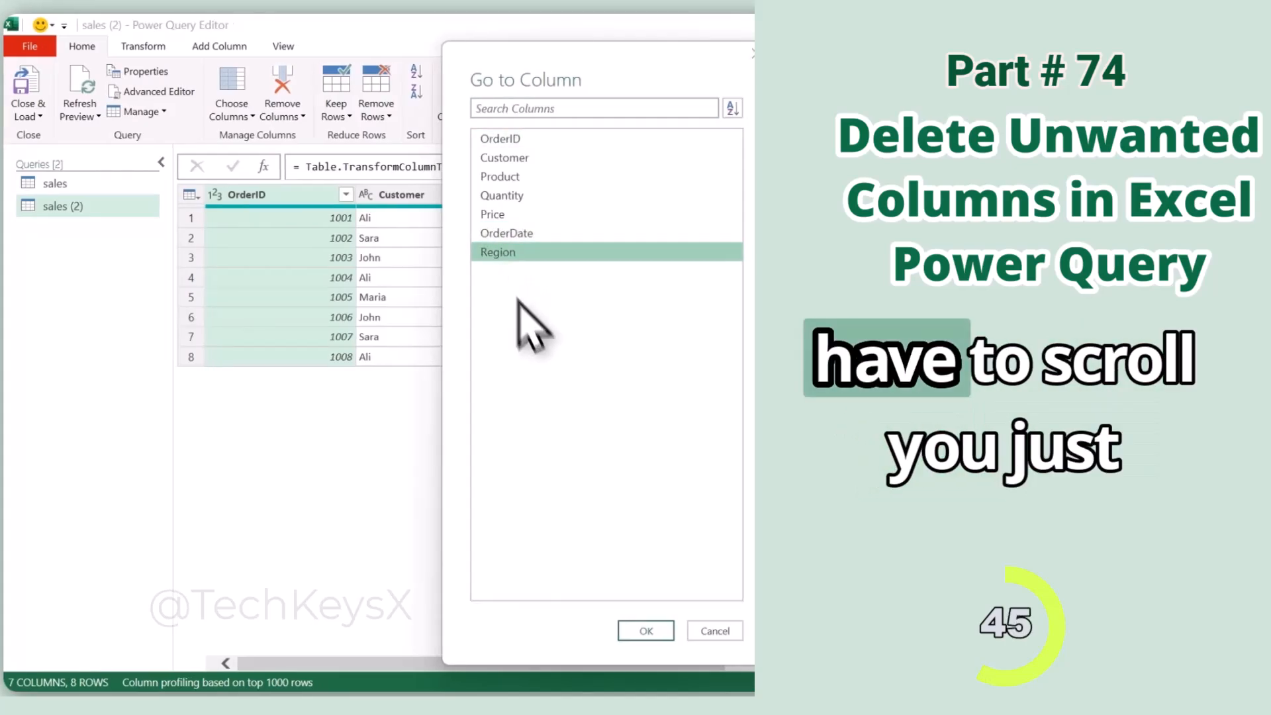
left_click(410, 632)
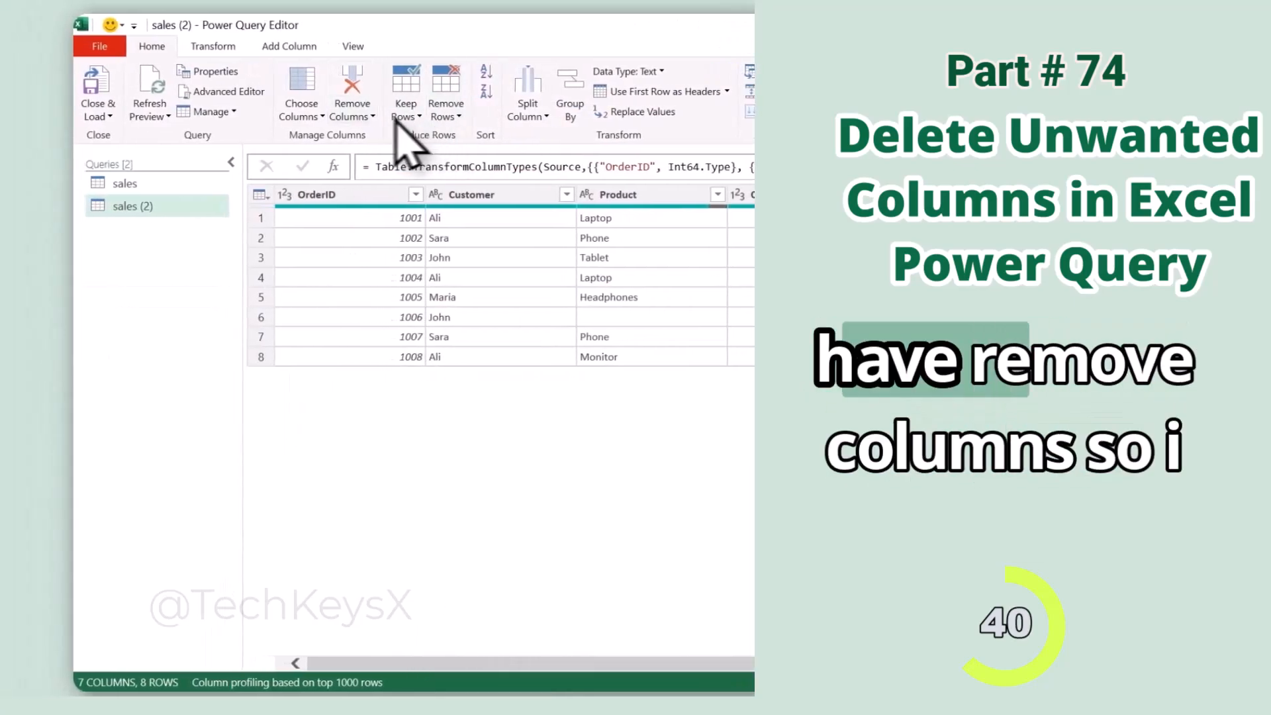
Remove the Customer column from the sales (2) query.
left_click(369, 117)
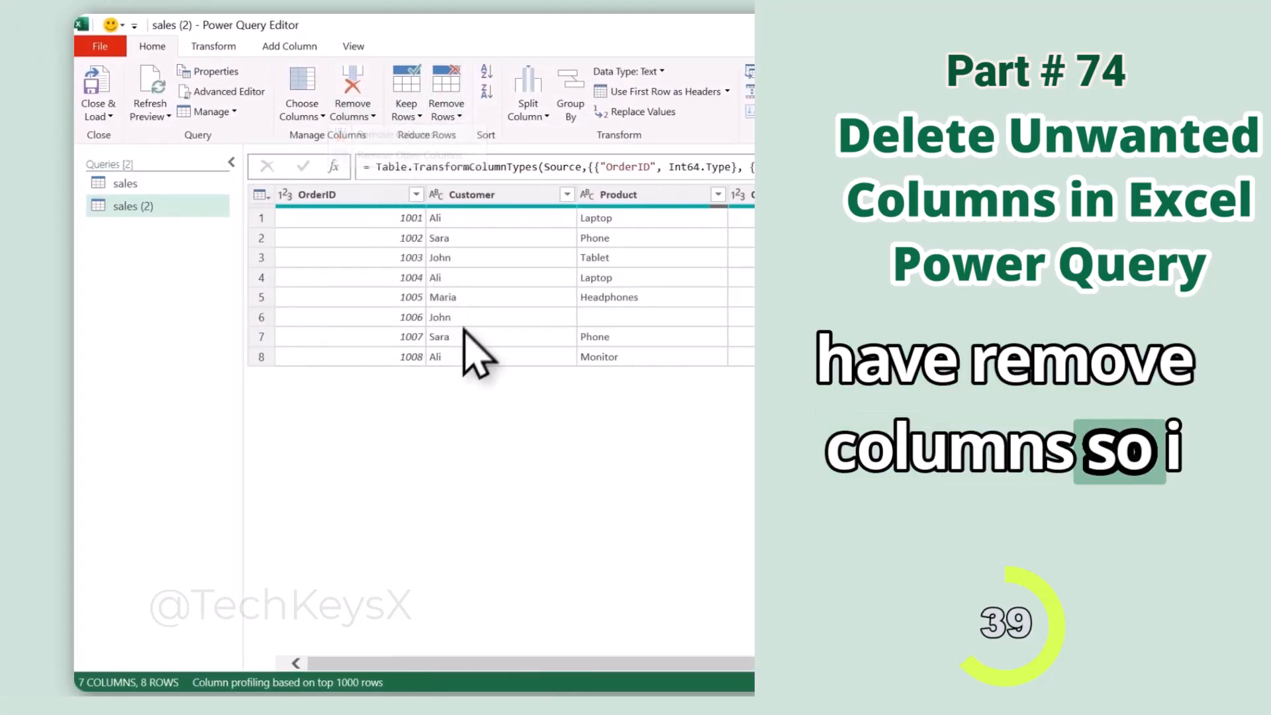
left_click(475, 194)
left_click(361, 116)
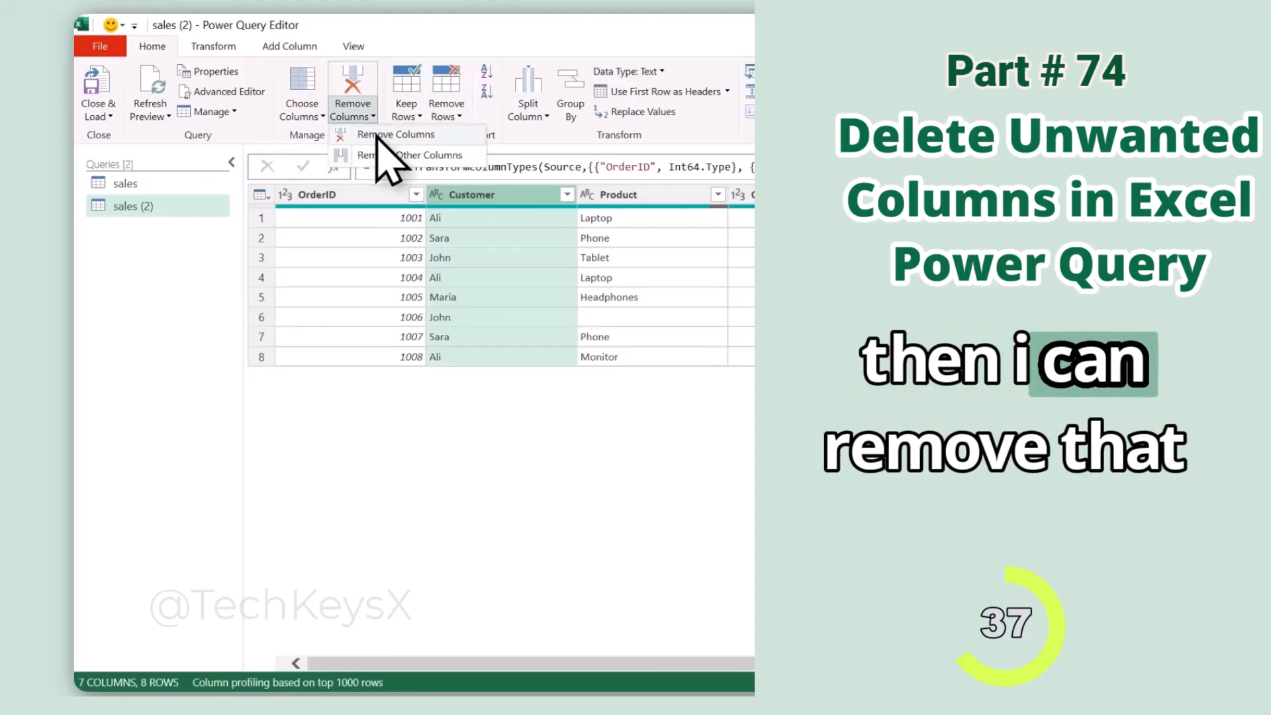
left_click(378, 136)
Try removing all columns except Product from the sales (2) query, and delete that step.
left_click(369, 117)
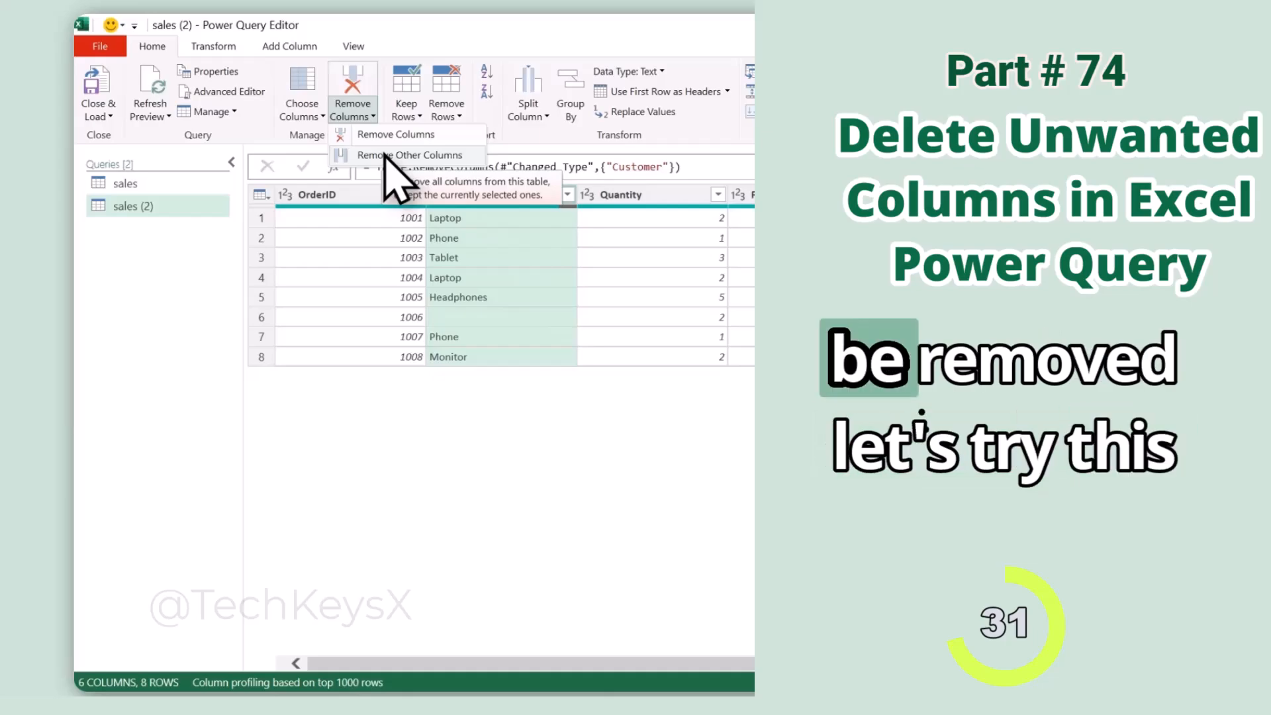
left_click(385, 155)
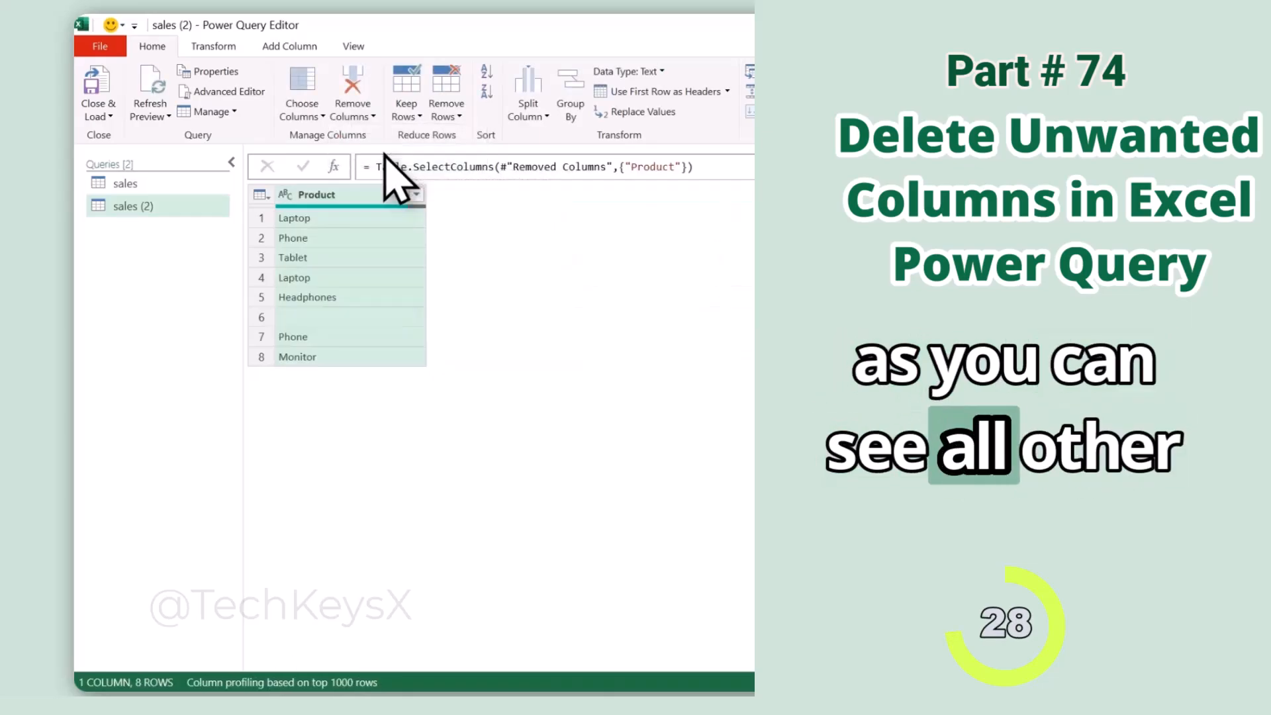
left_click(456, 384)
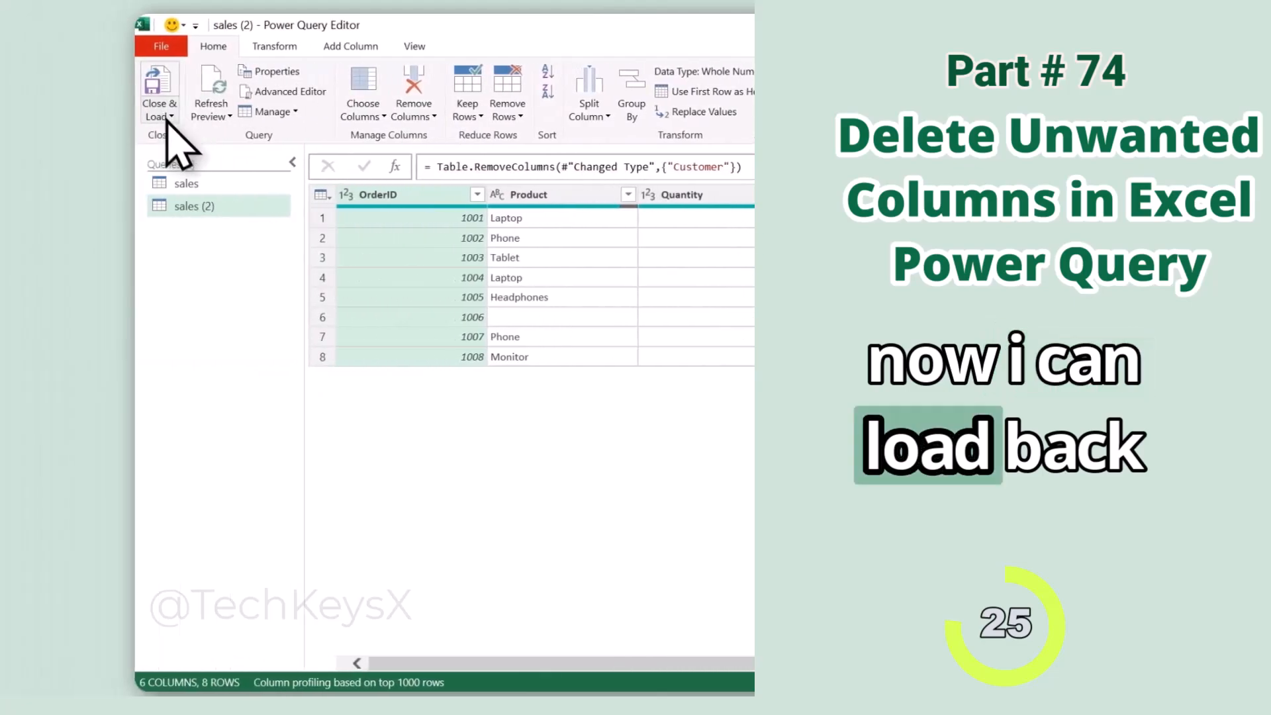
Close the editor and load the sales (2) query into the workbook.
left_click(178, 117)
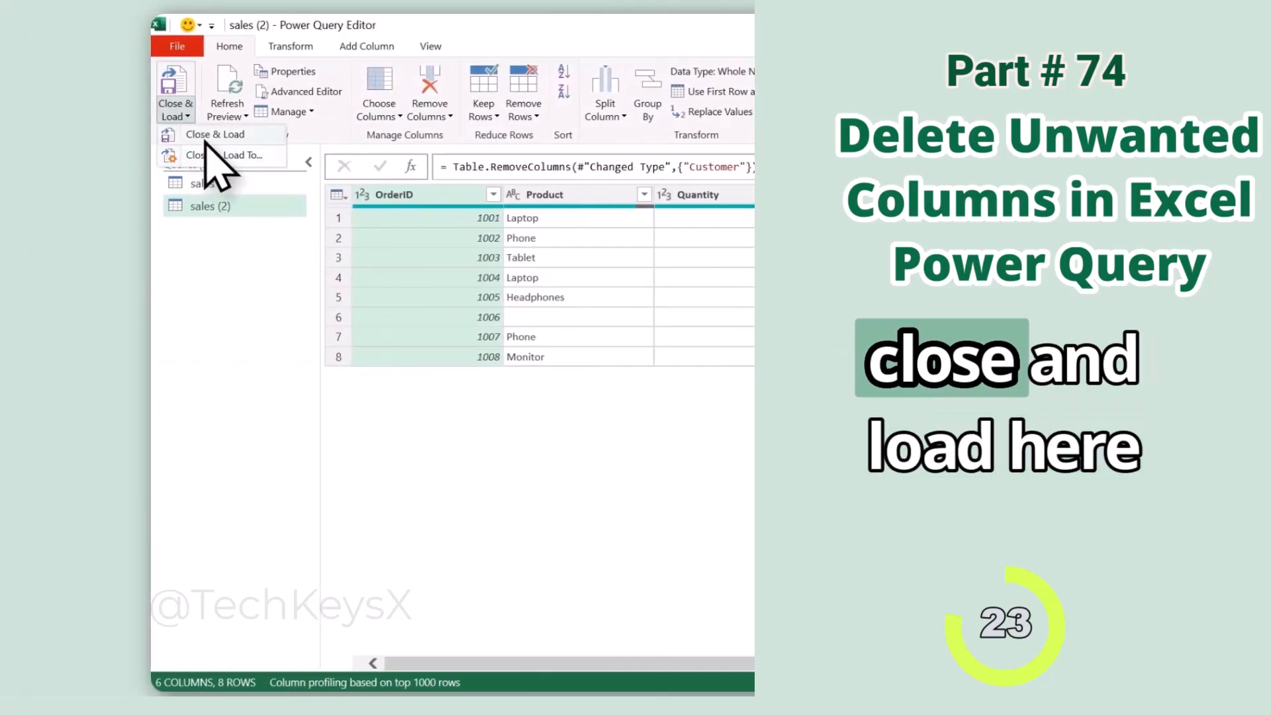
left_click(200, 137)
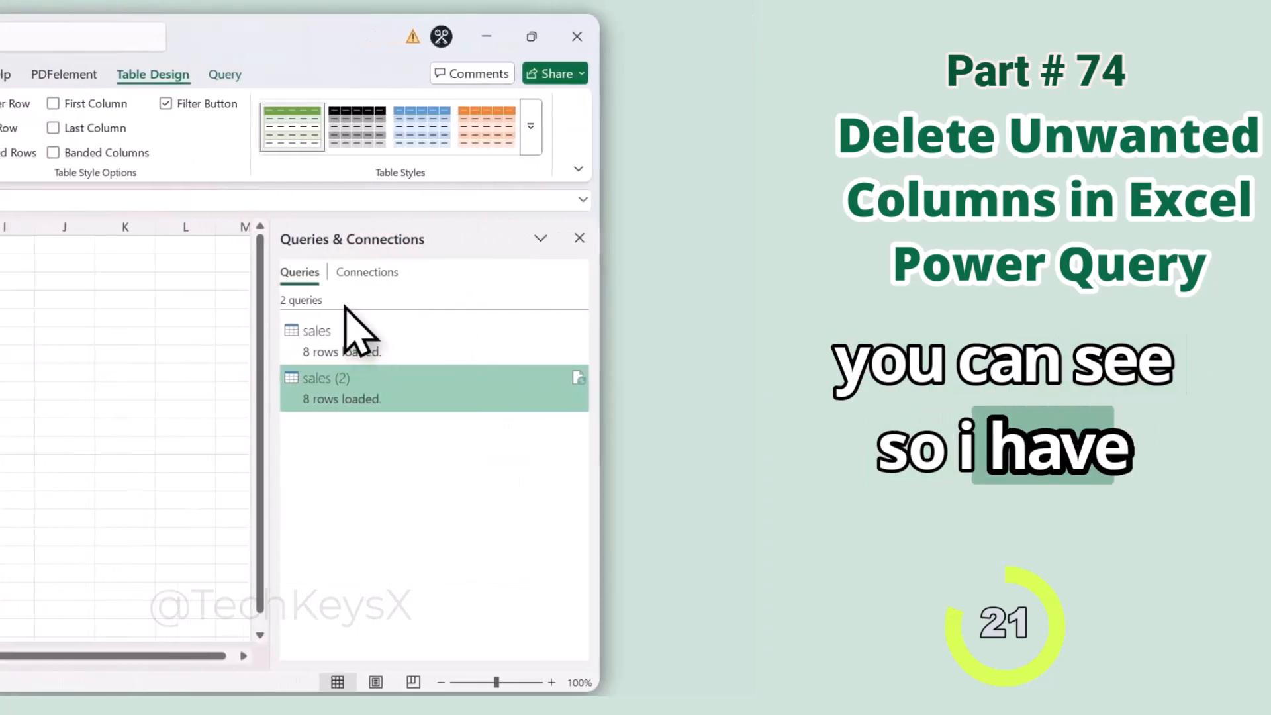
Compare the columns of the tables loaded by the sales and sales (2) queries.
mouse_move(387, 401)
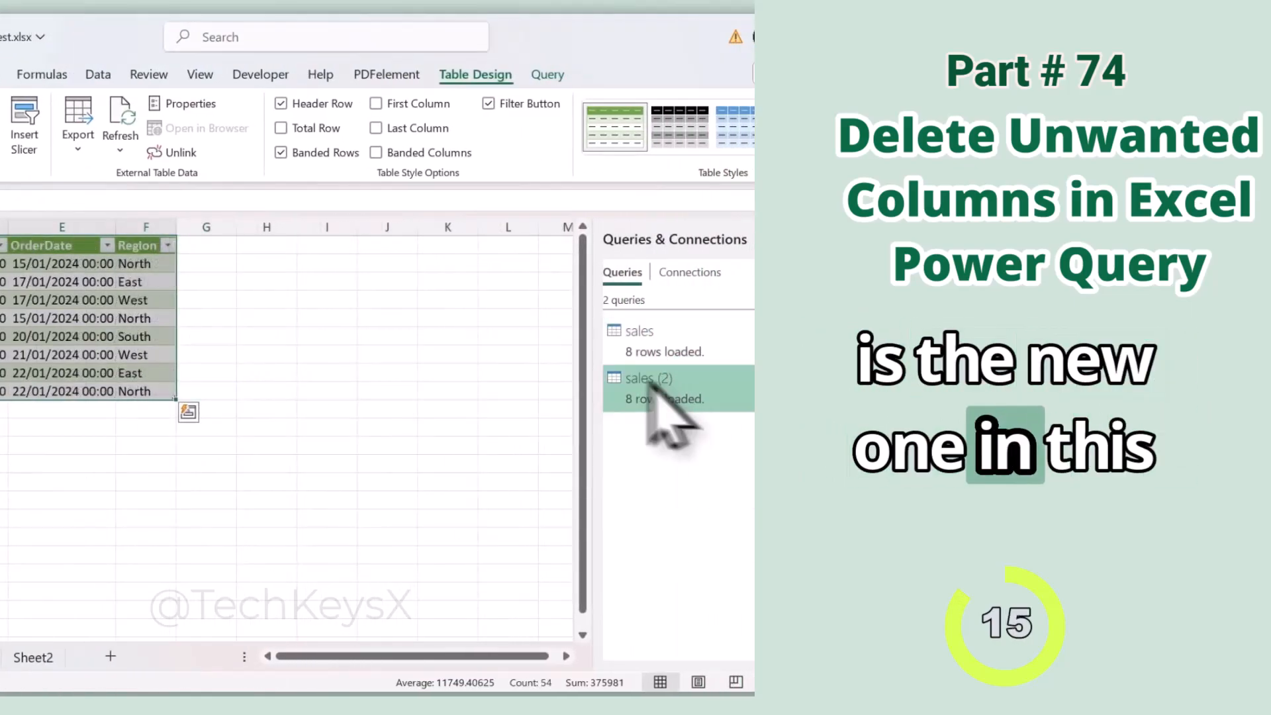
left_click(624, 346)
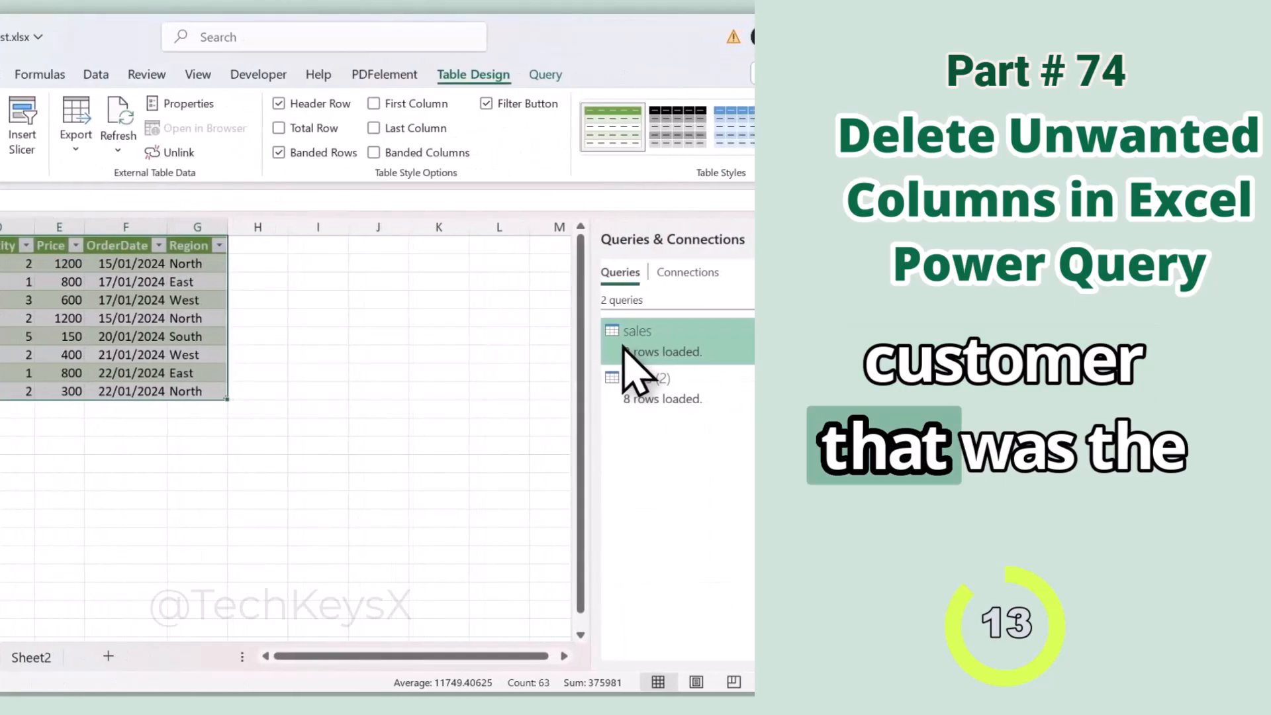
left_click(708, 386)
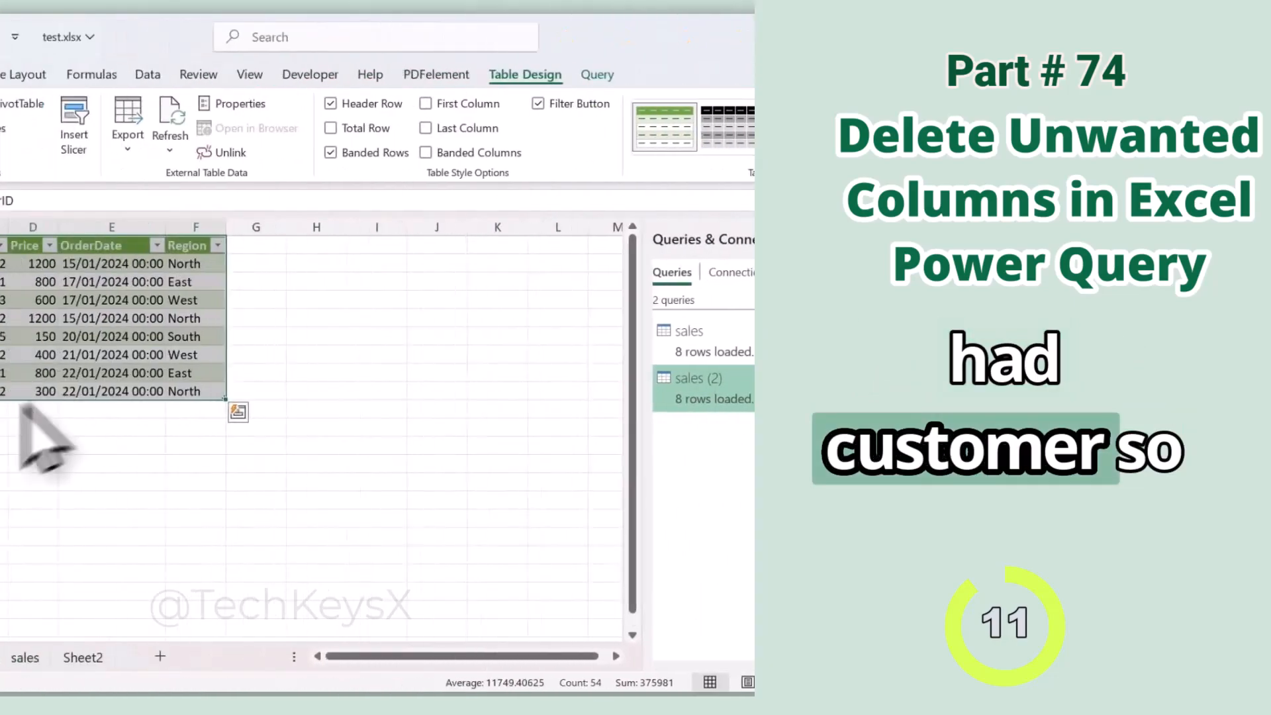
left_click(268, 464)
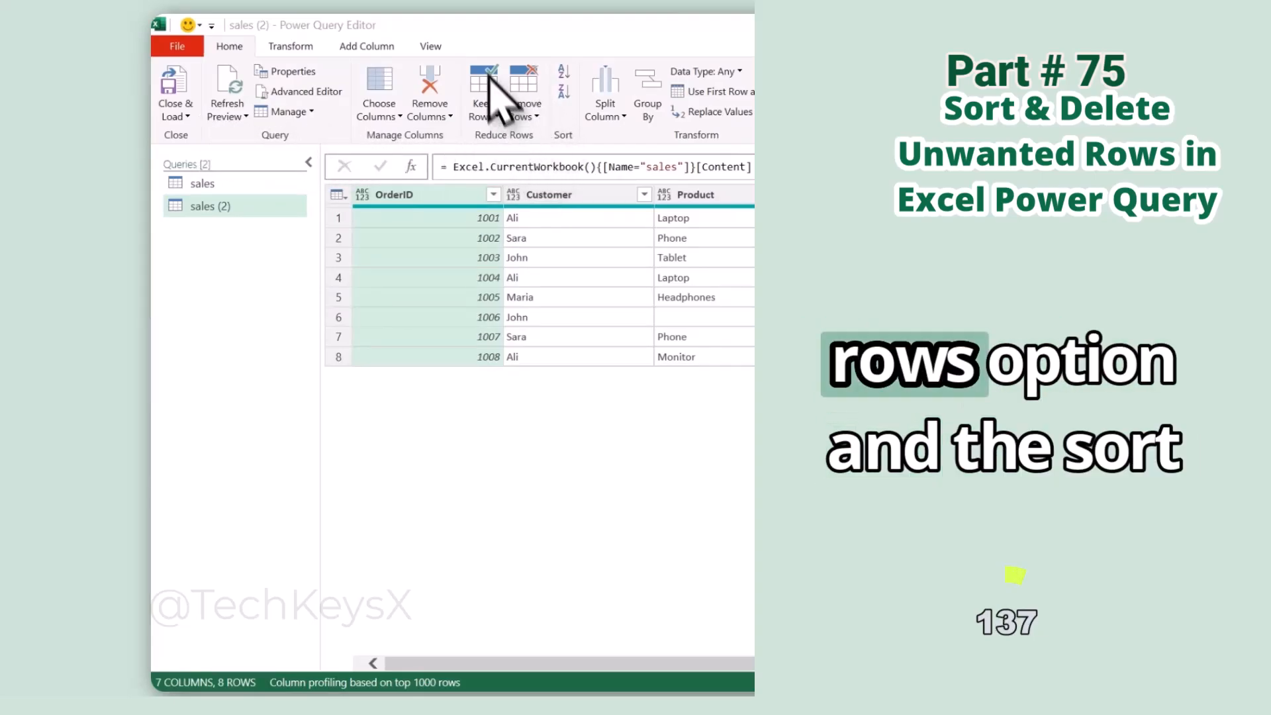
Keep only the top 4 rows of the sales (2) query.
left_click(516, 238)
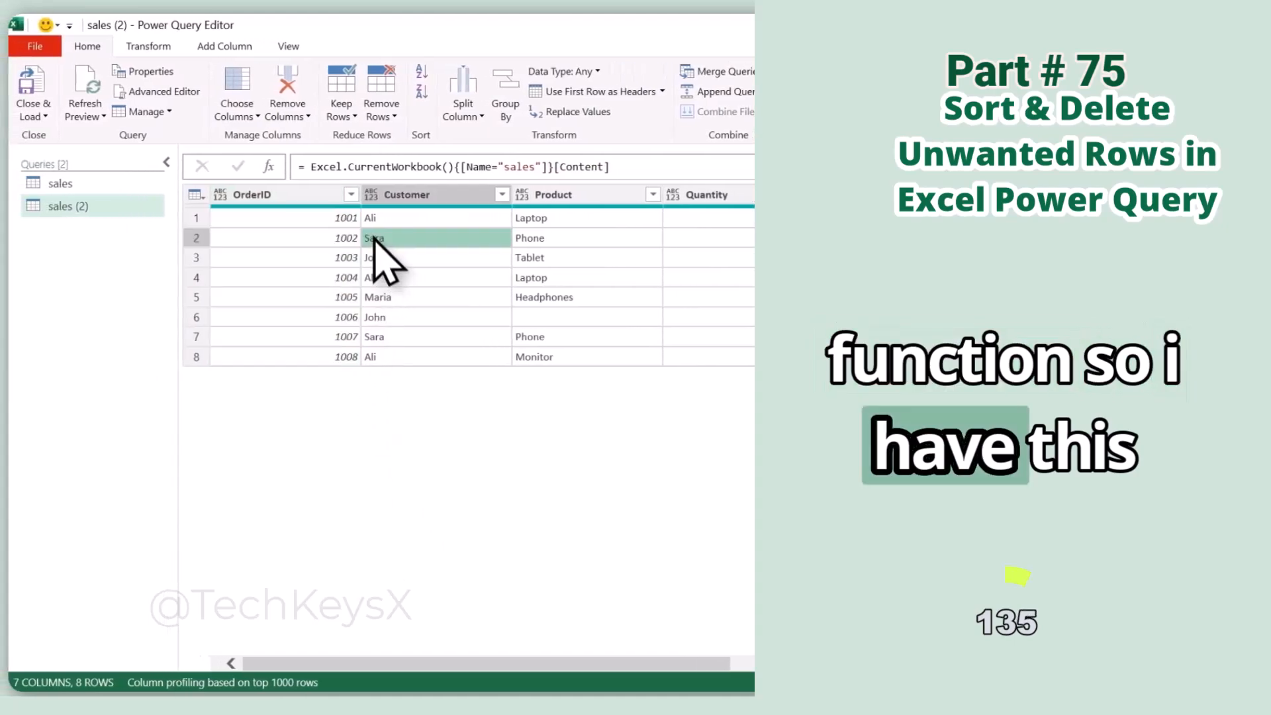
left_click(484, 113)
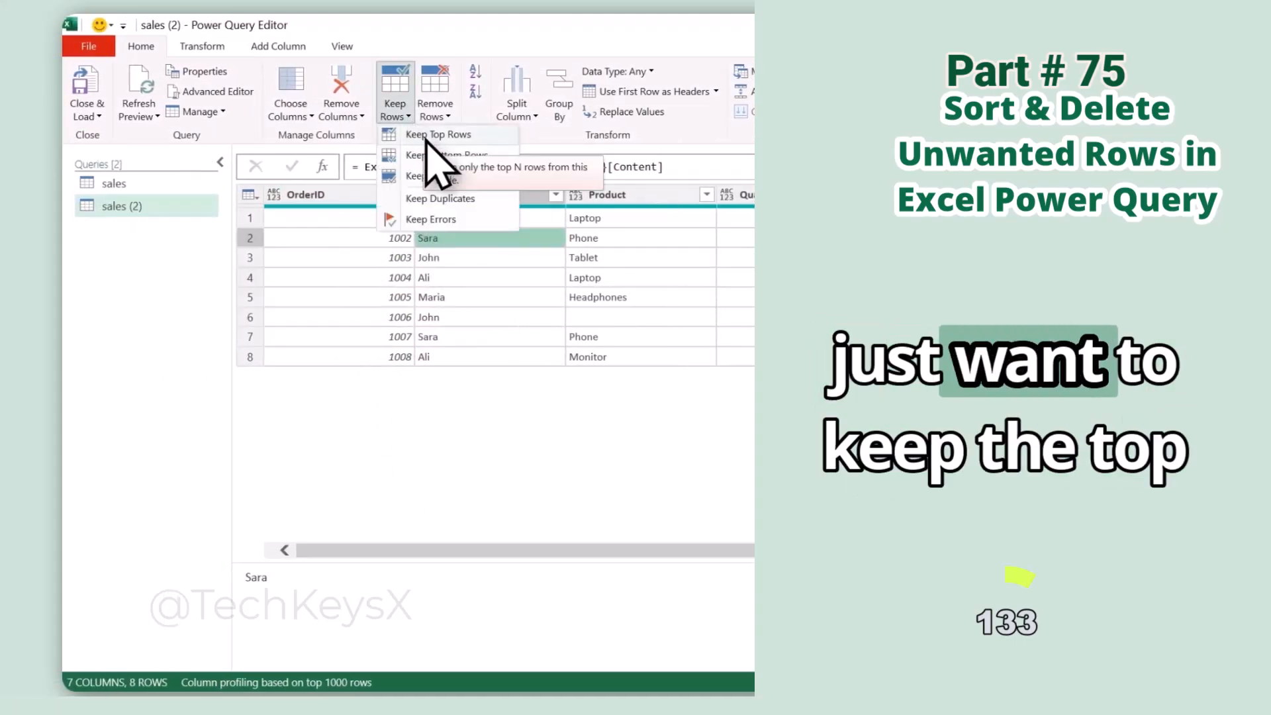
left_click(427, 135)
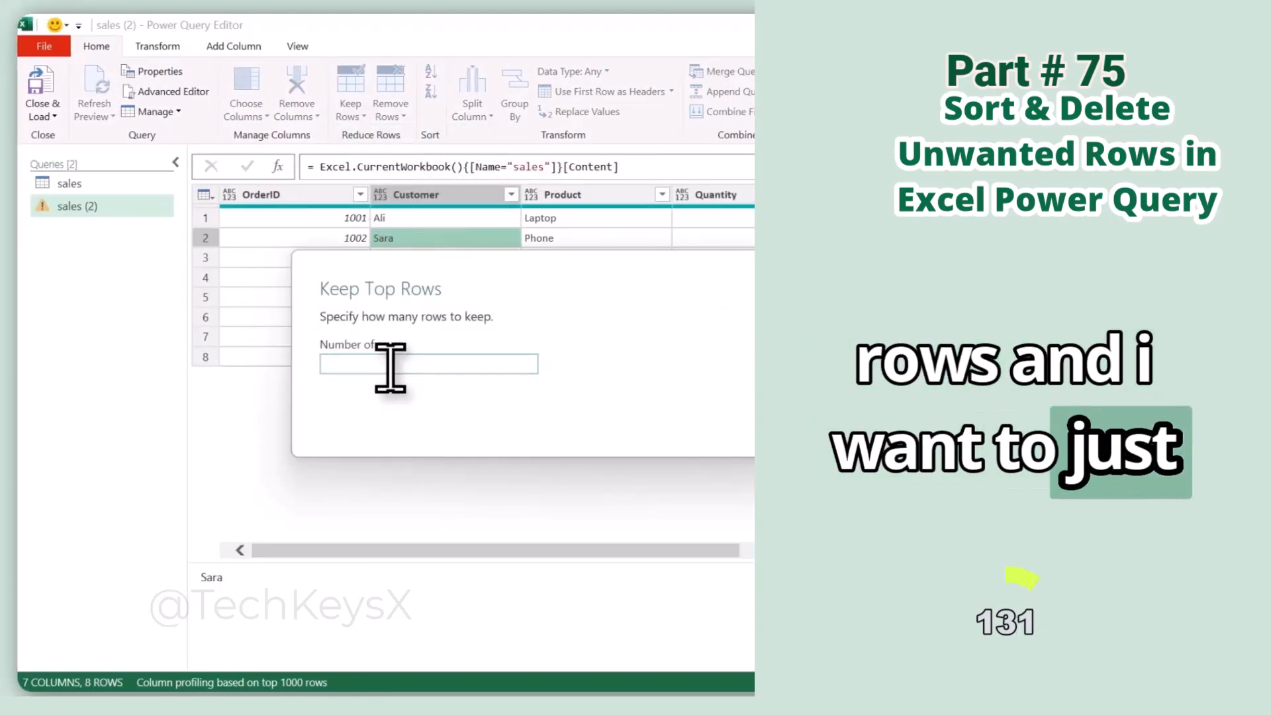
type("4")
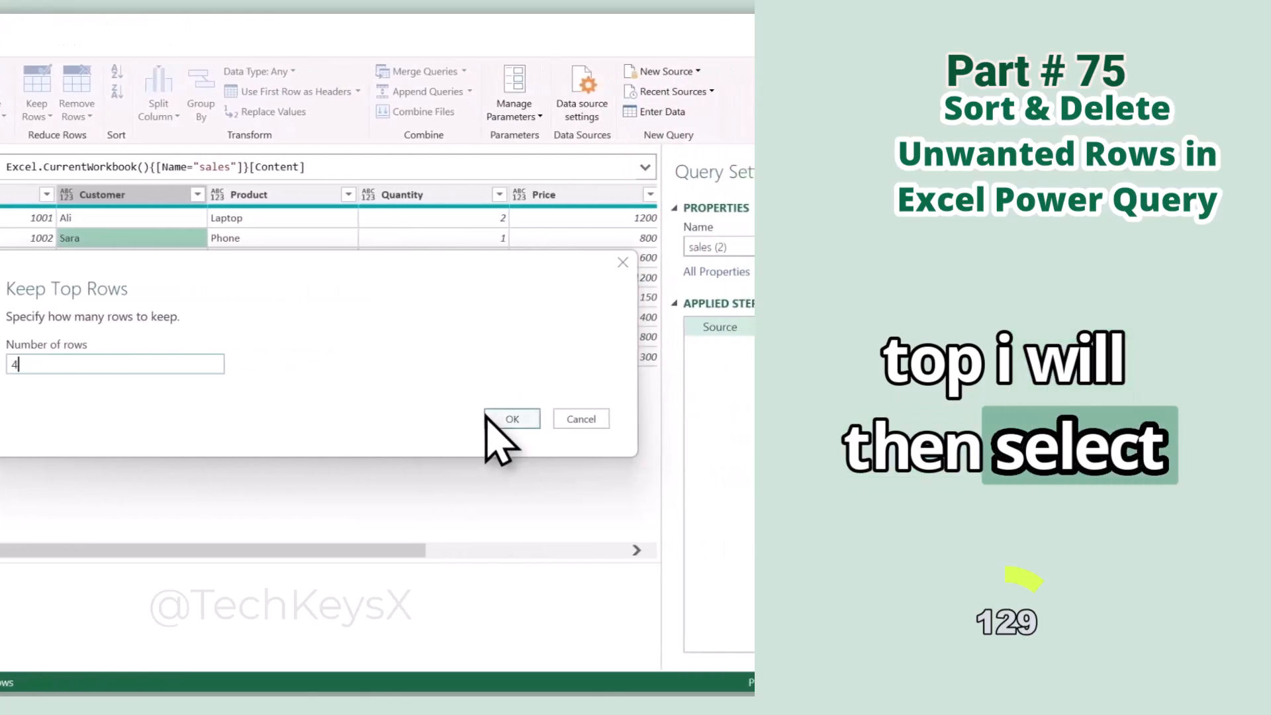
left_click(816, 424)
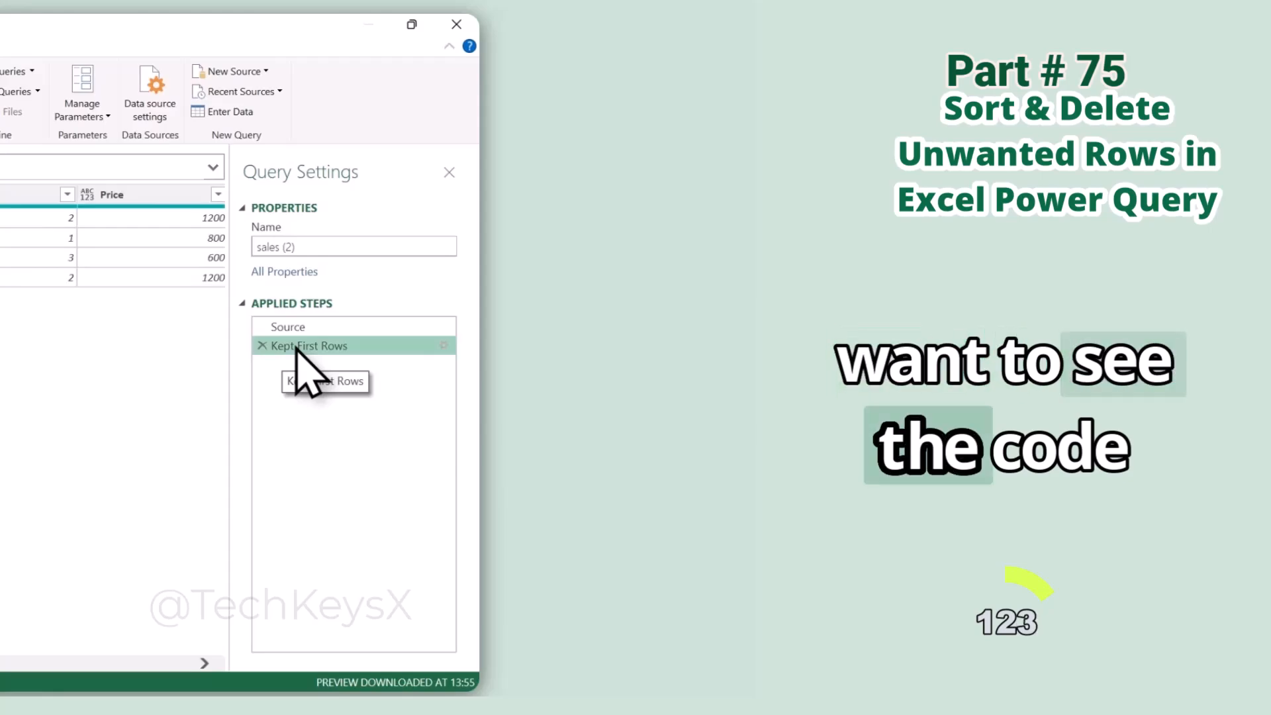
Review the query's code in the Advanced Editor and delete the Kept First Rows step.
left_click(245, 97)
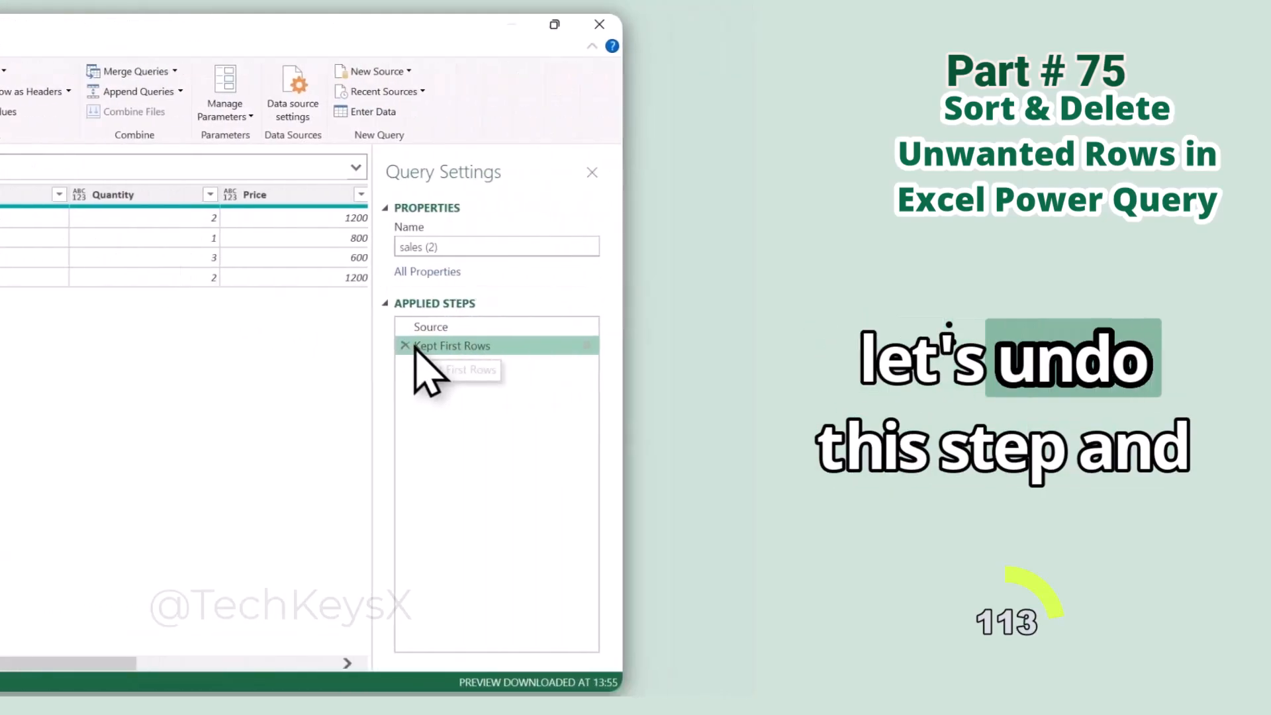
left_click(272, 345)
Keep only the bottom 4 rows of the sales (2) query.
left_click(320, 115)
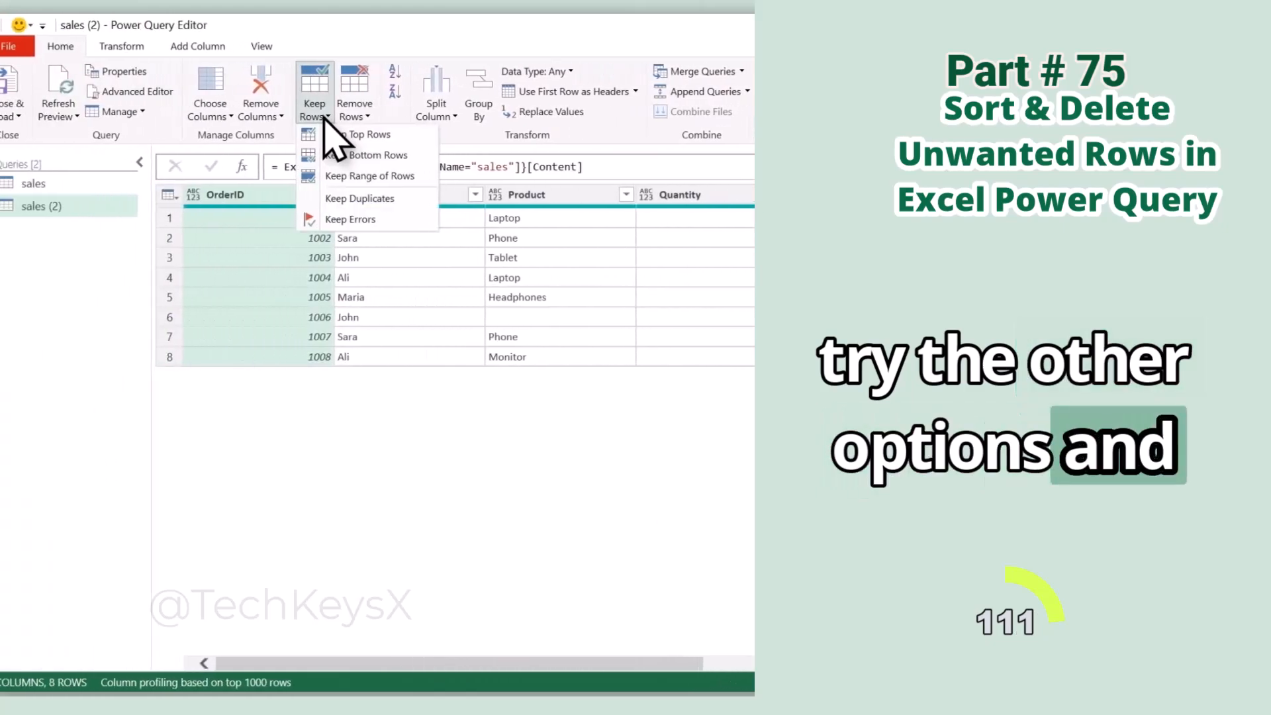
left_click(362, 156)
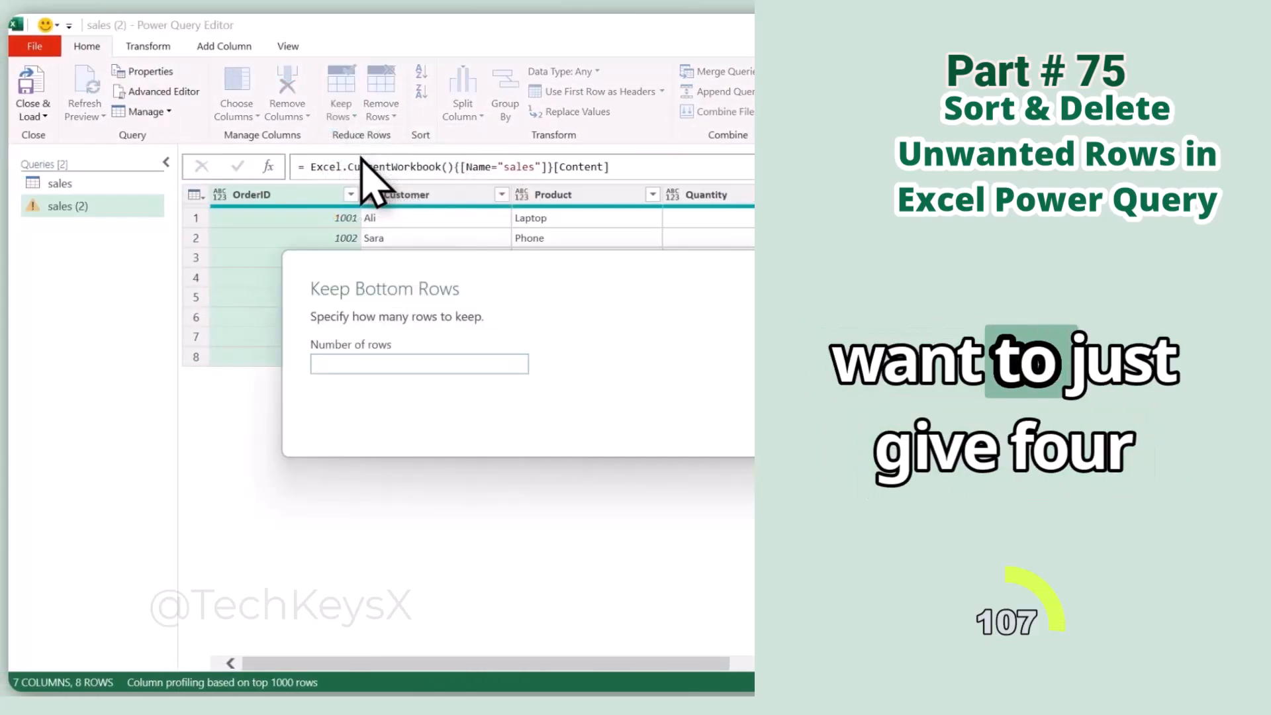
left_click(221, 417)
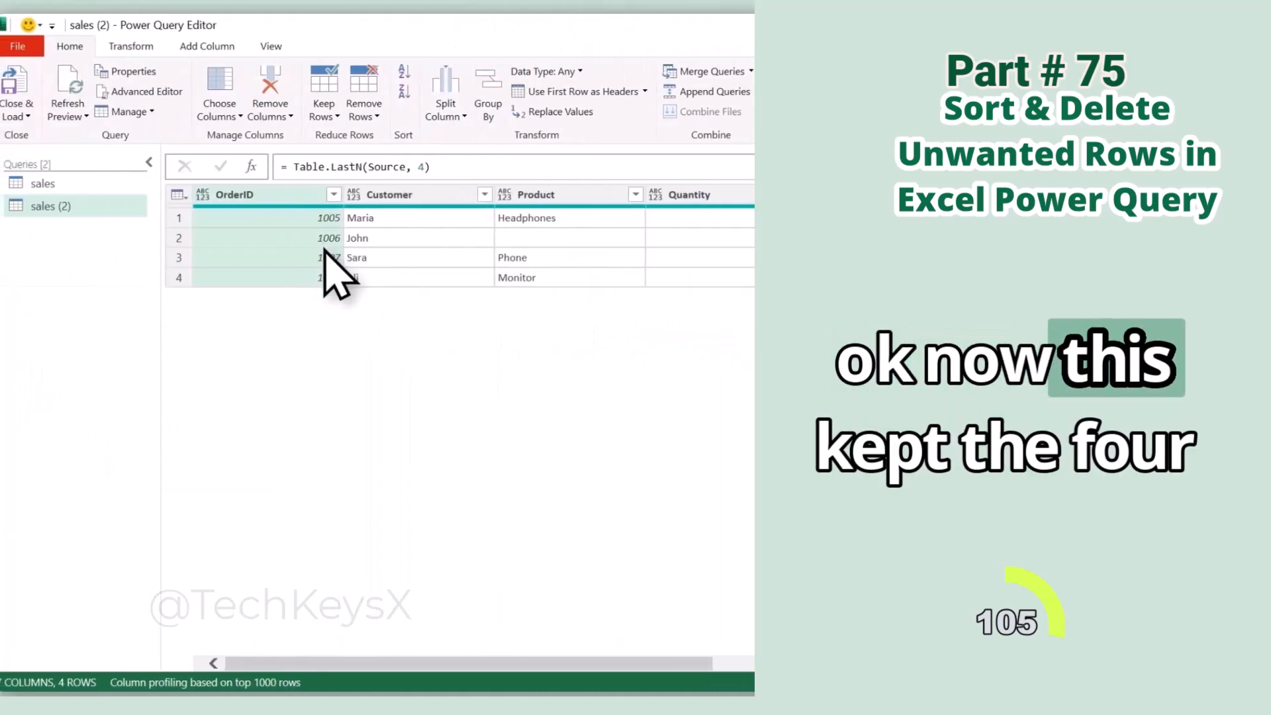
Delete the applied step that keeps the bottom 4 rows of the sales (2) query.
left_click(371, 347)
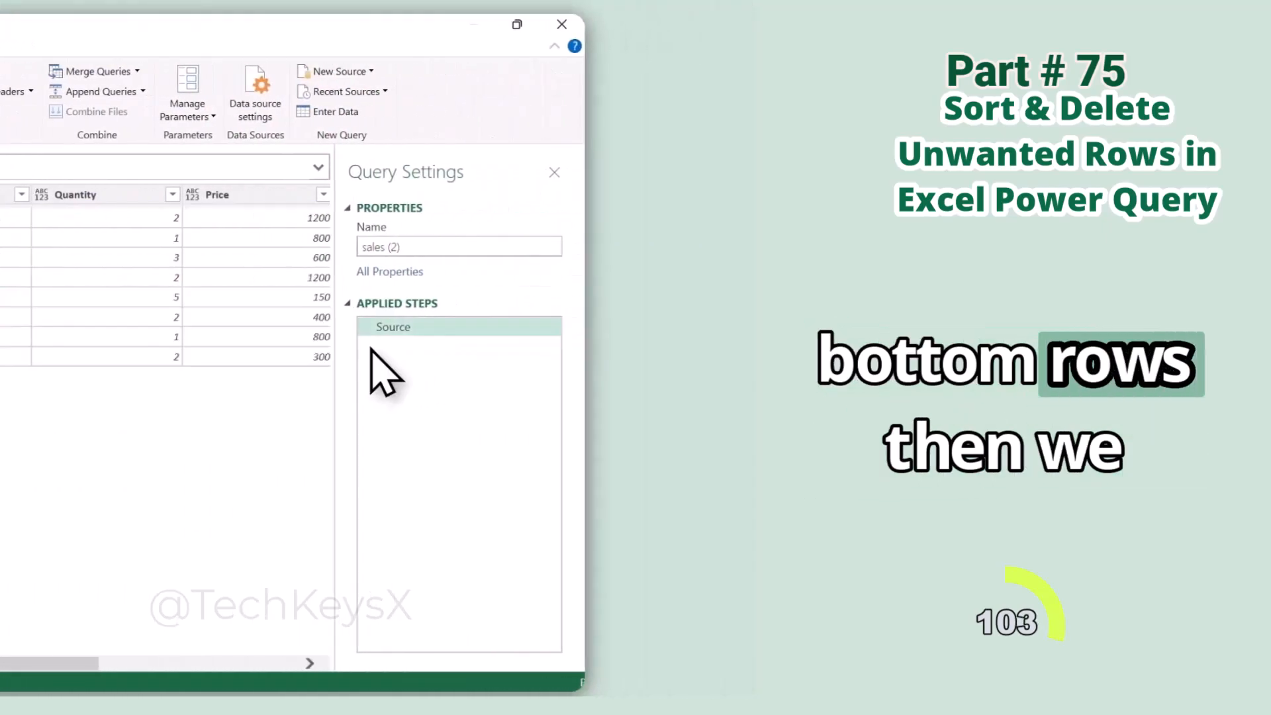
Keep a range of 7 rows starting at row 3 in the sales (2) query, and delete the Kept Range of Rows step.
left_click(334, 115)
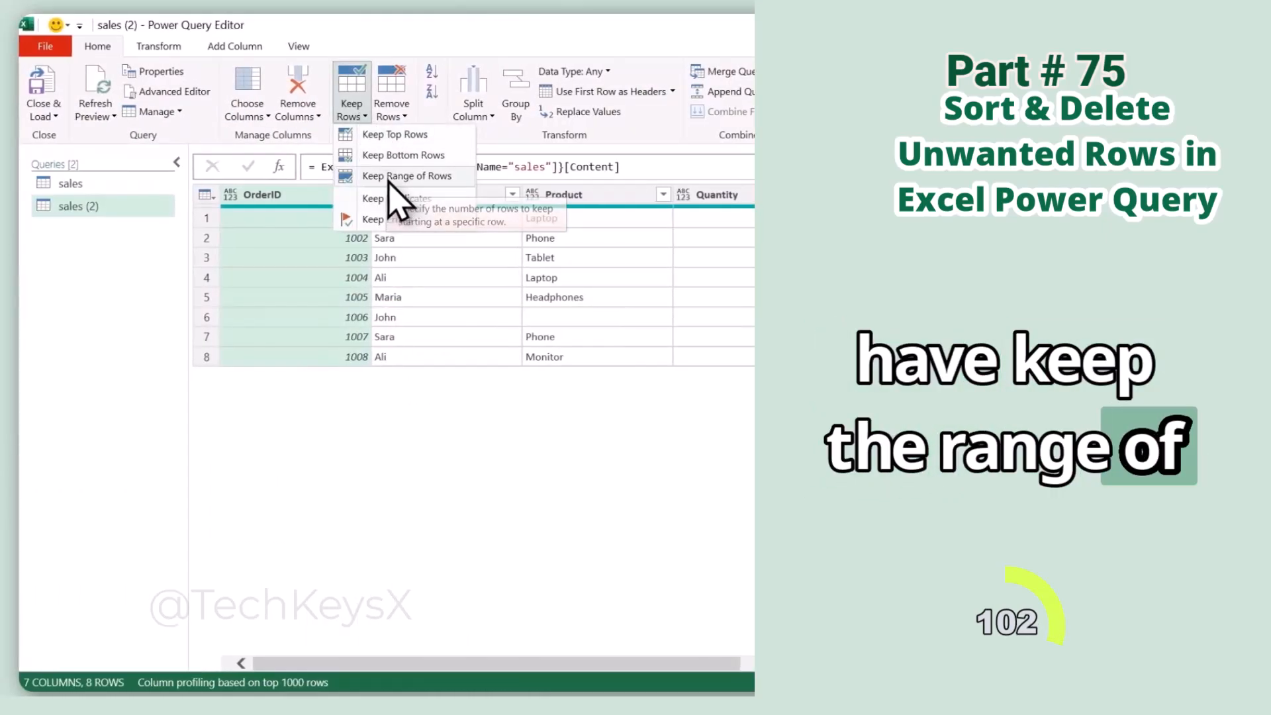
left_click(388, 177)
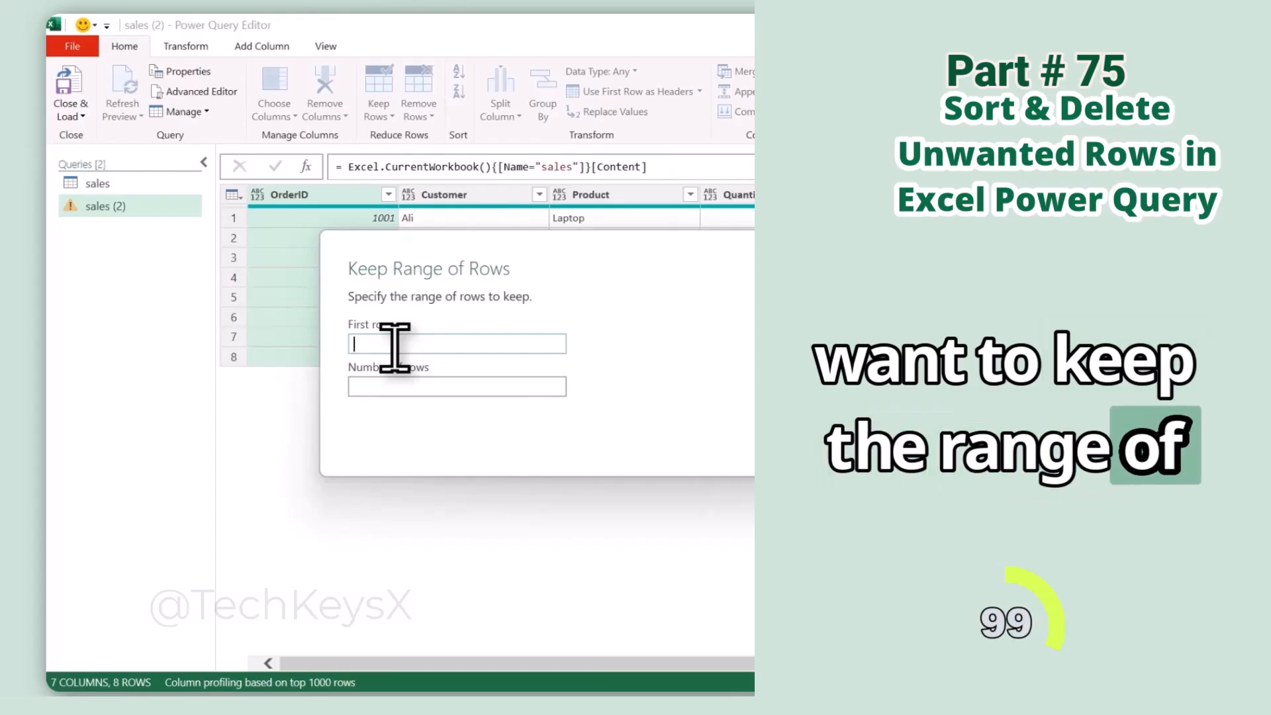
left_click(384, 387)
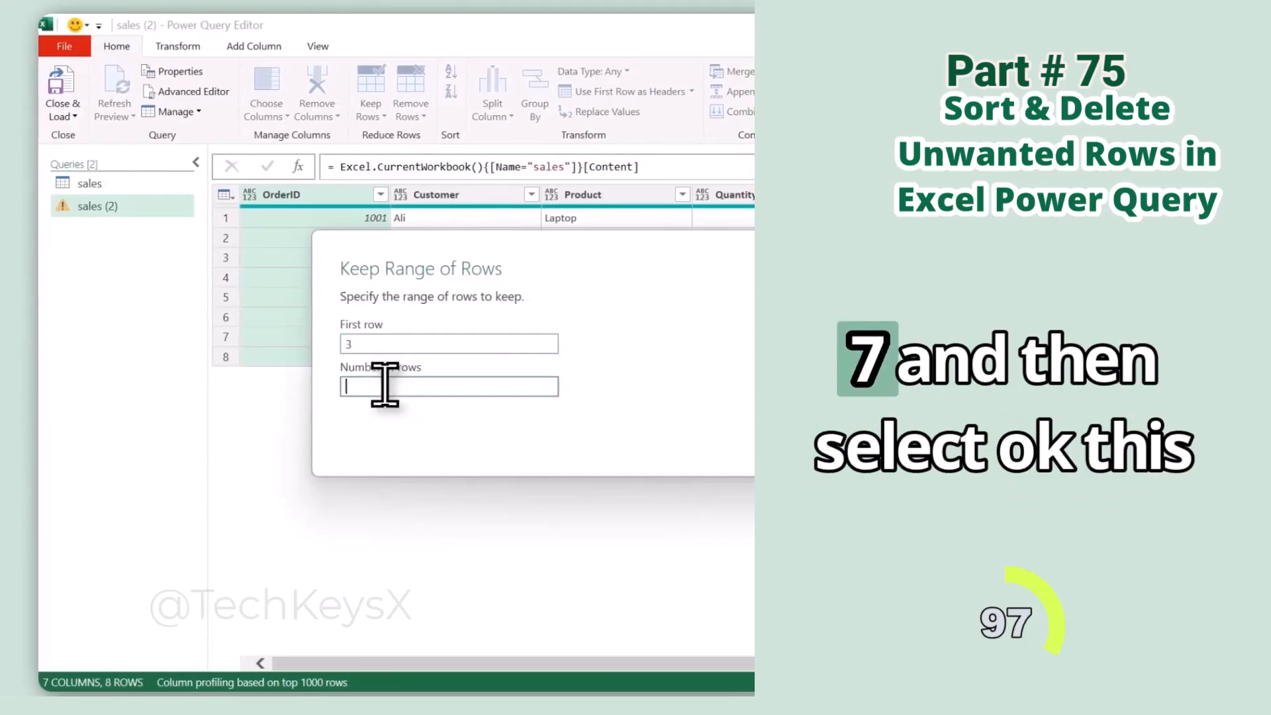
type("7")
left_click(596, 439)
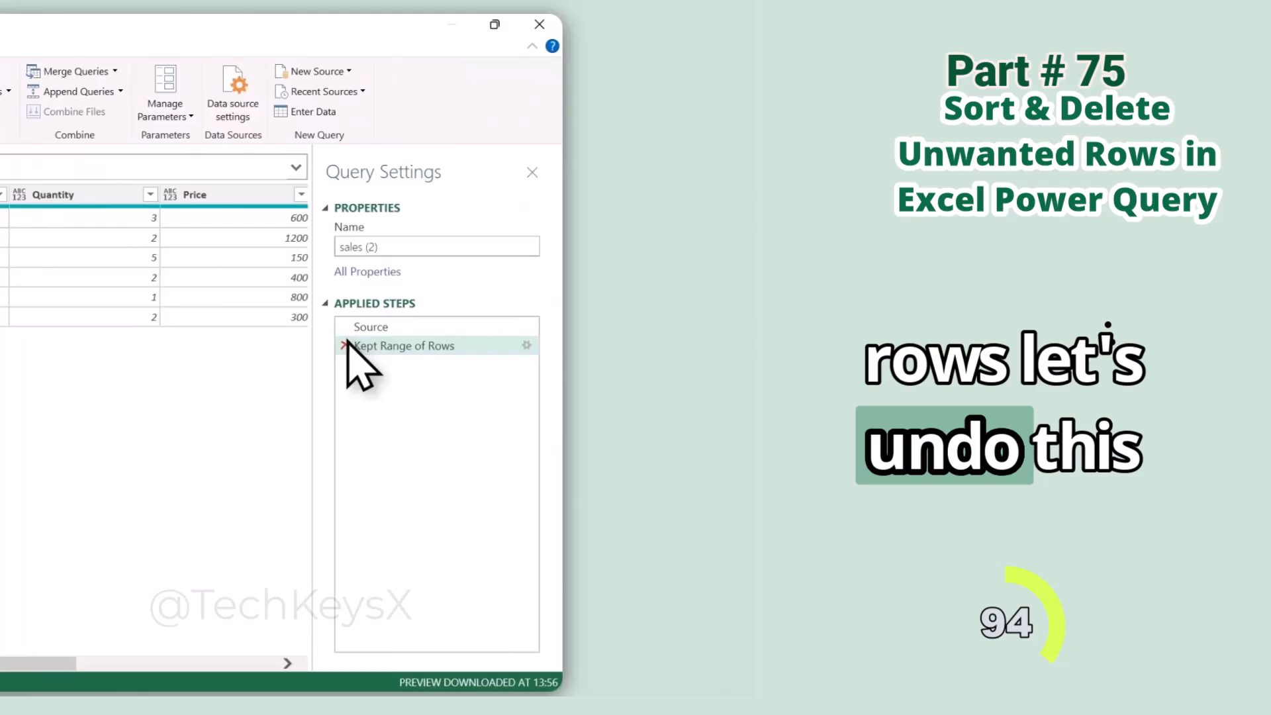
left_click(343, 346)
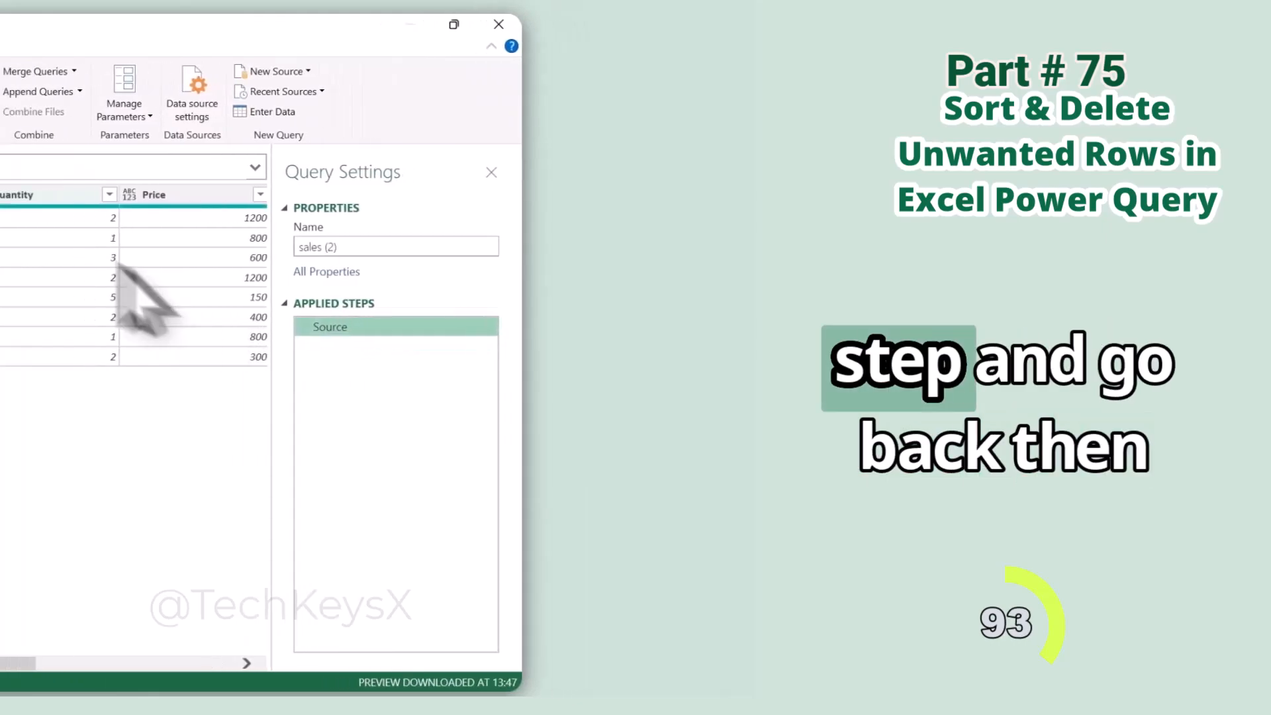
Remove the top 2 rows of the sales (2) query, and delete that applied step.
left_click(339, 114)
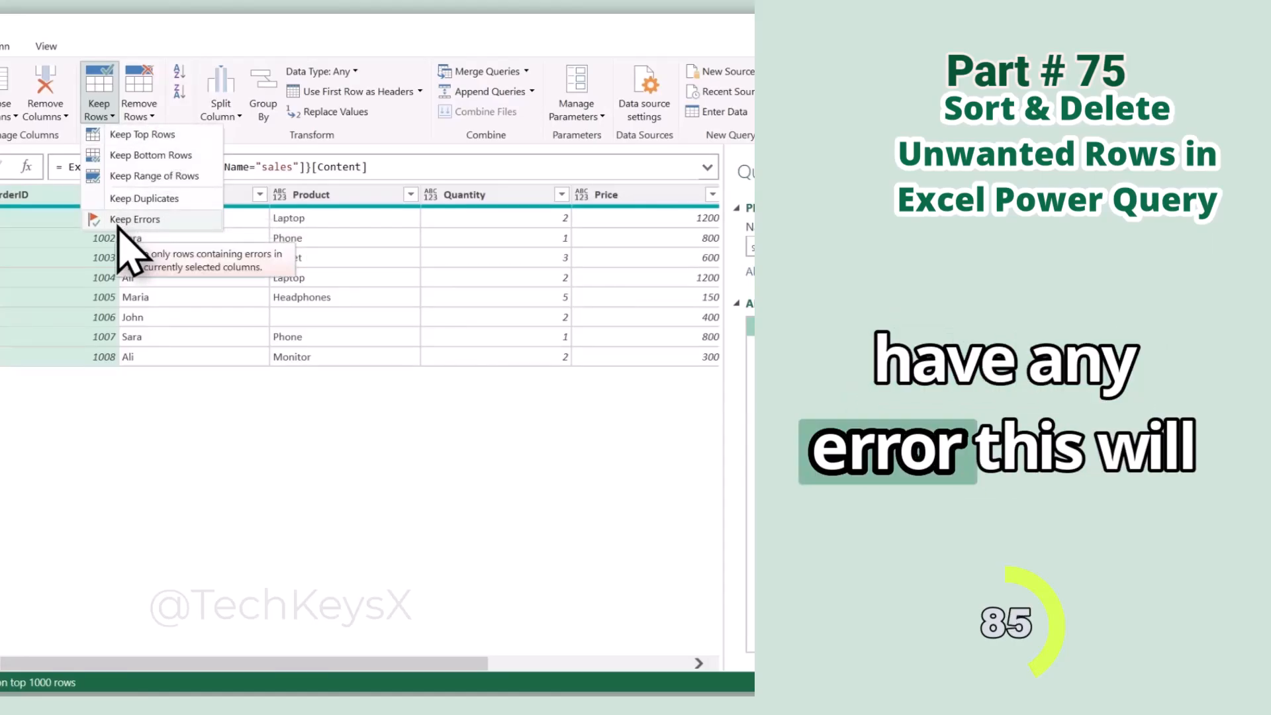
left_click(138, 111)
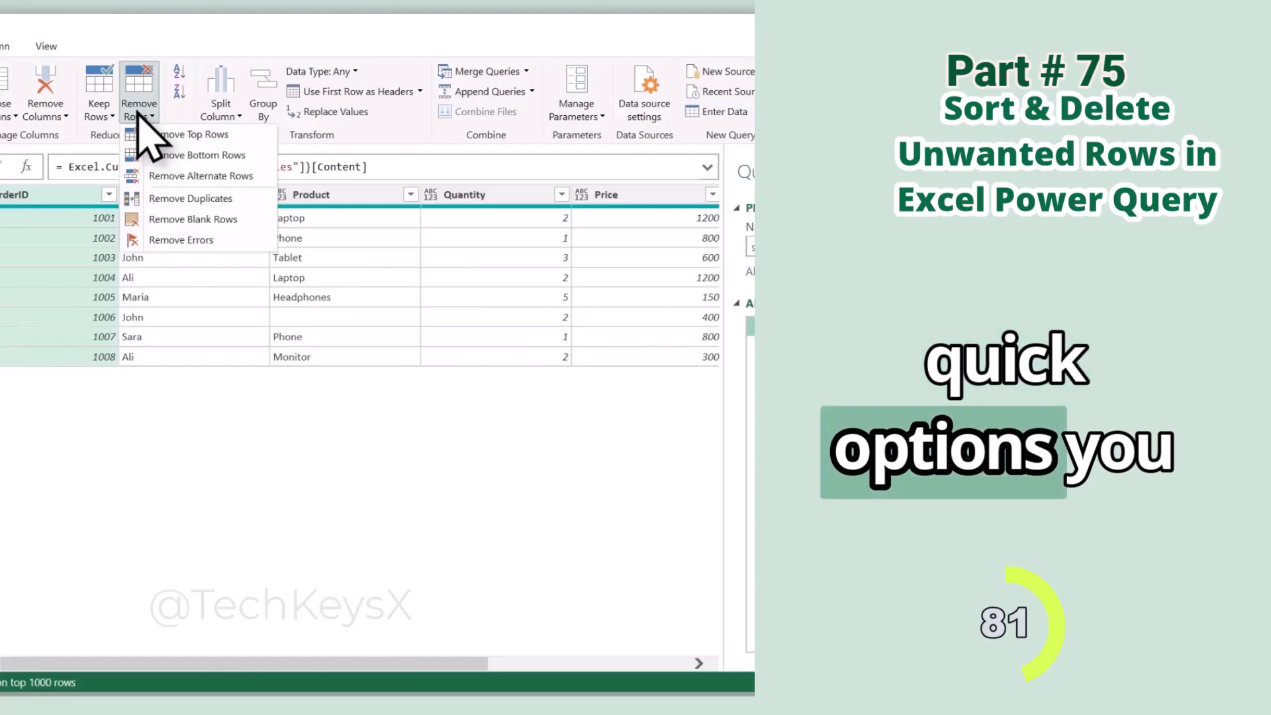
left_click(210, 135)
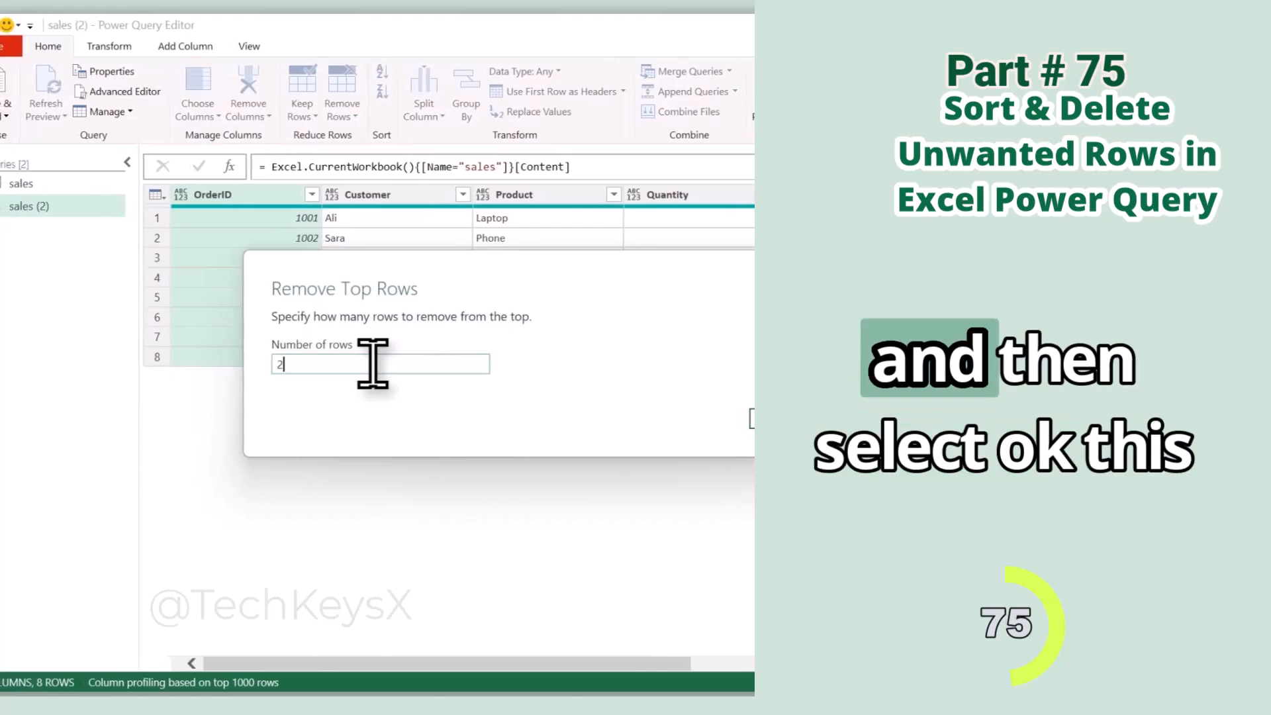
key("Return")
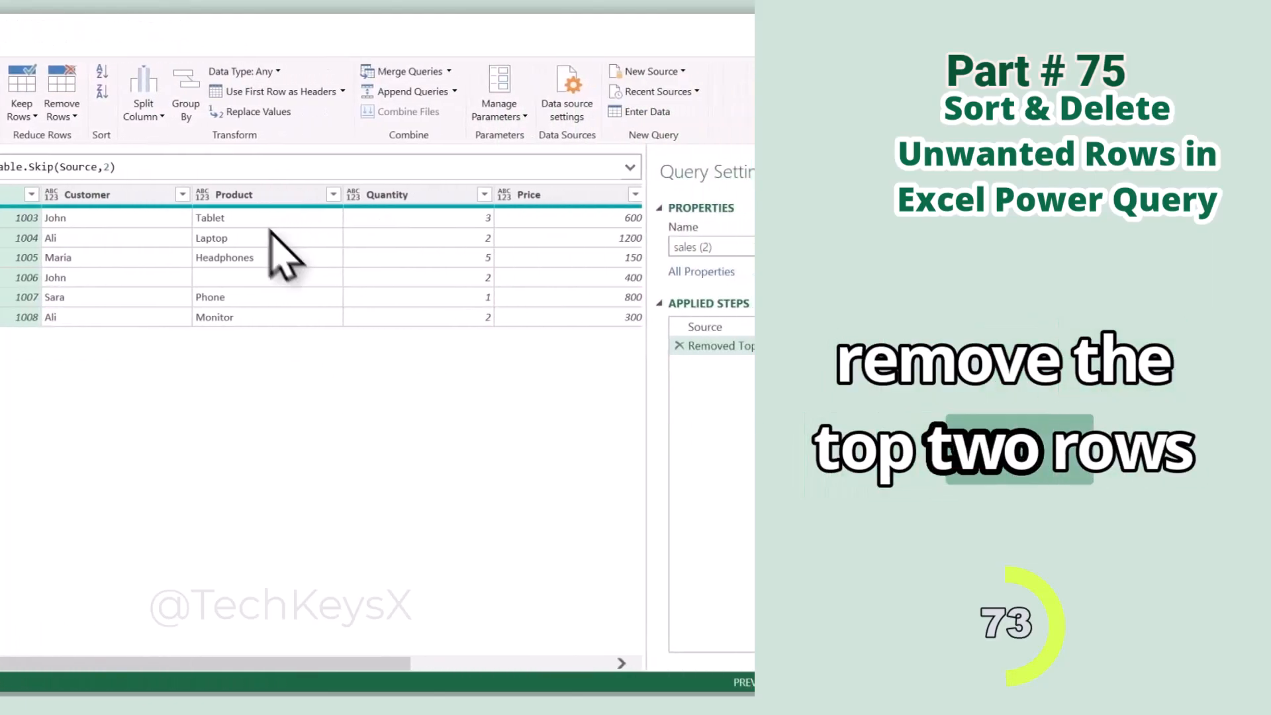
left_click(264, 348)
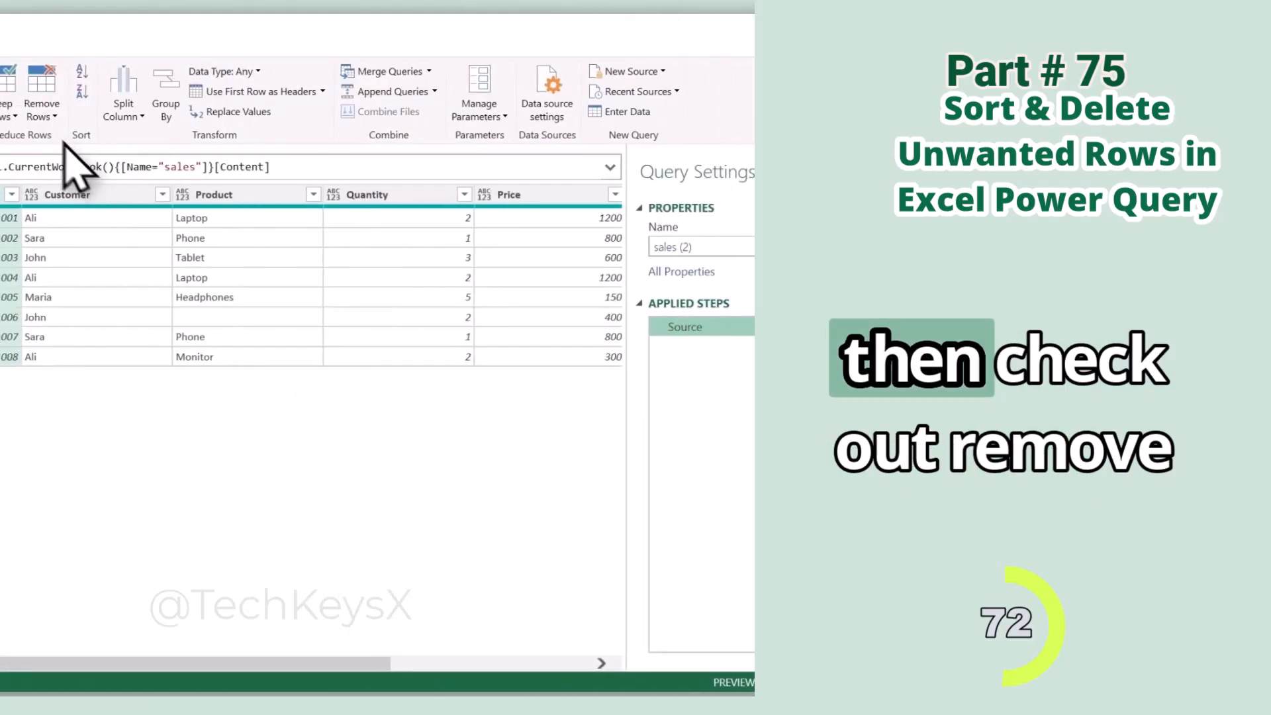
Try removing rows from the bottom of the sales (2) query.
left_click(42, 109)
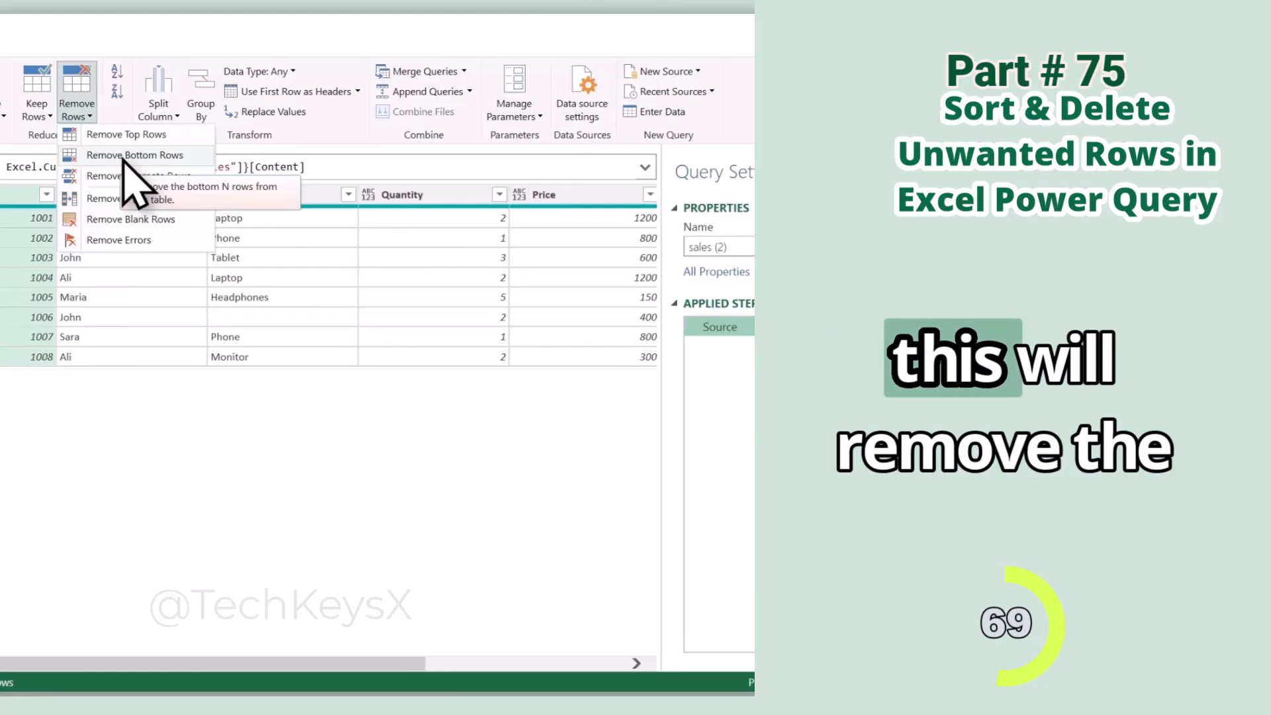
left_click(123, 158)
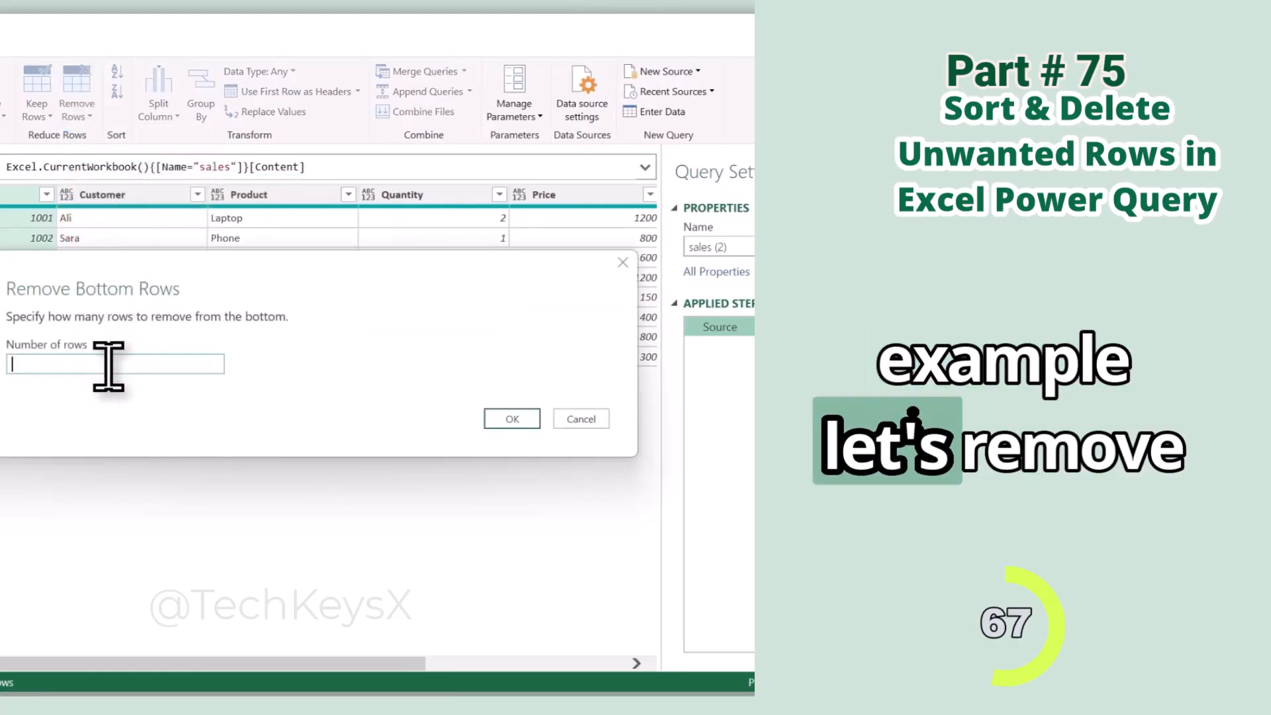
key("Return")
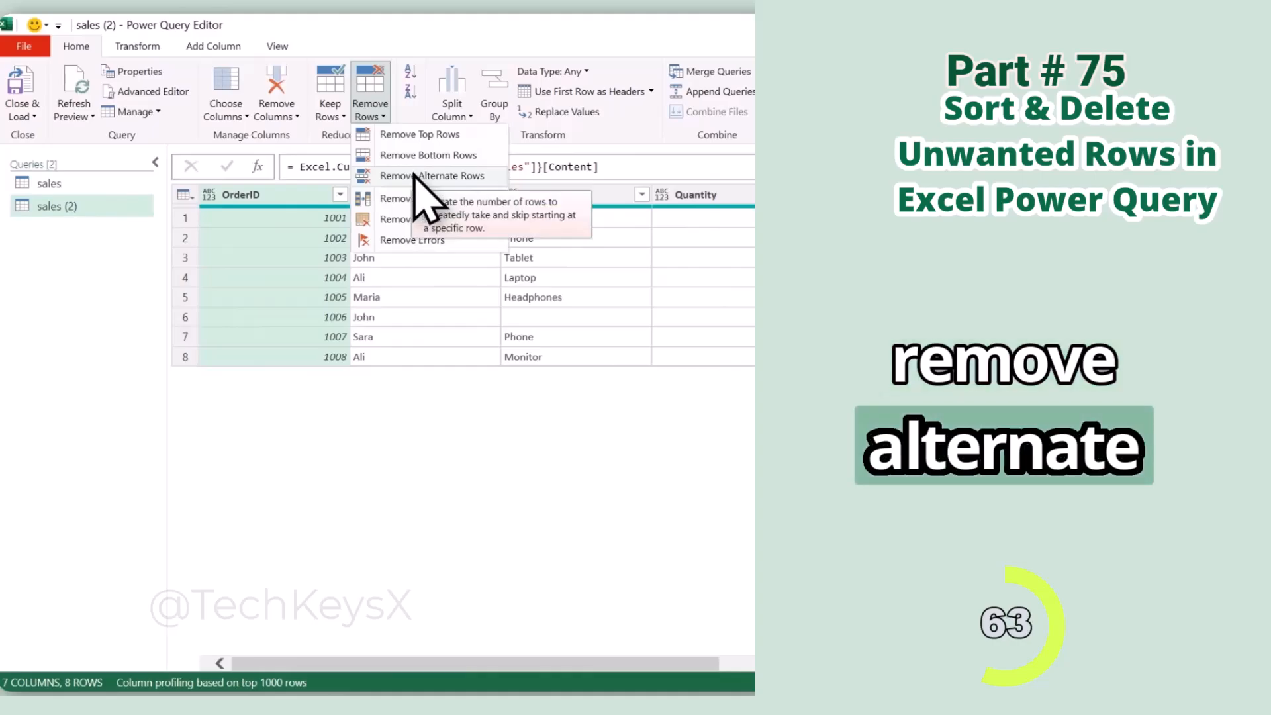
Remove alternate rows with first row to remove 2, rows to remove 1 and rows to keep 1, and delete that applied step.
left_click(417, 177)
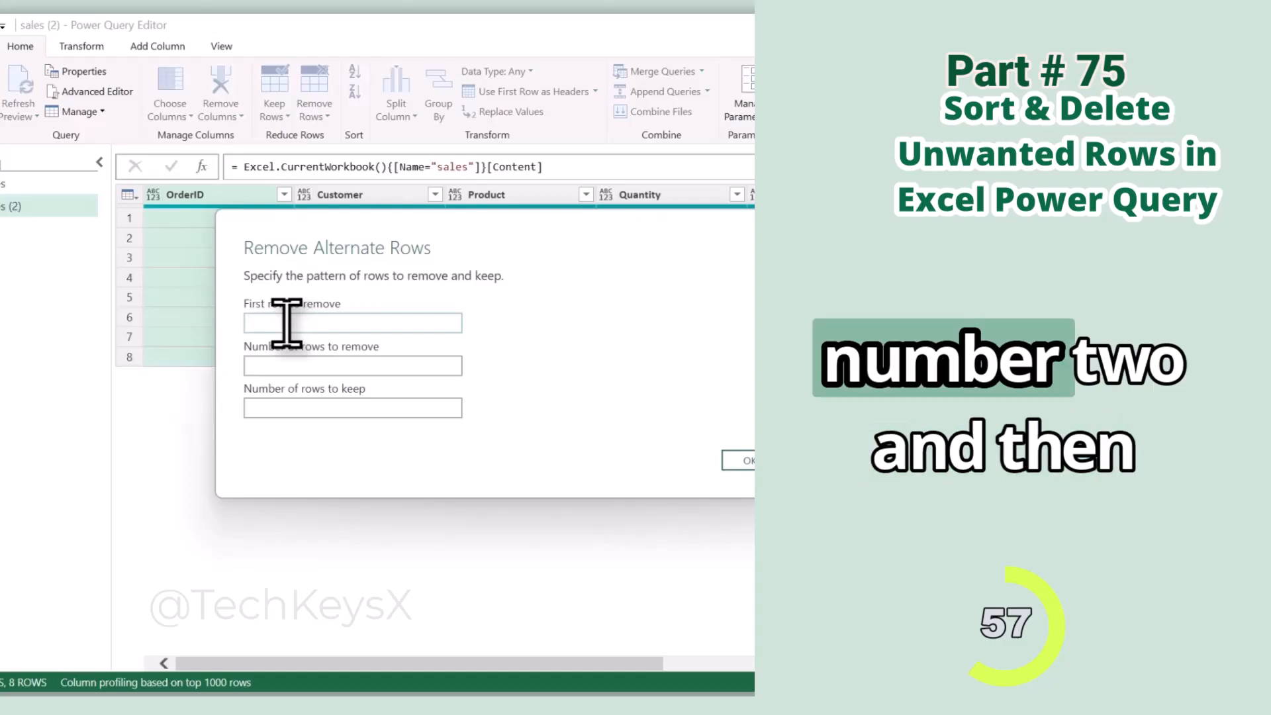
left_click(287, 366)
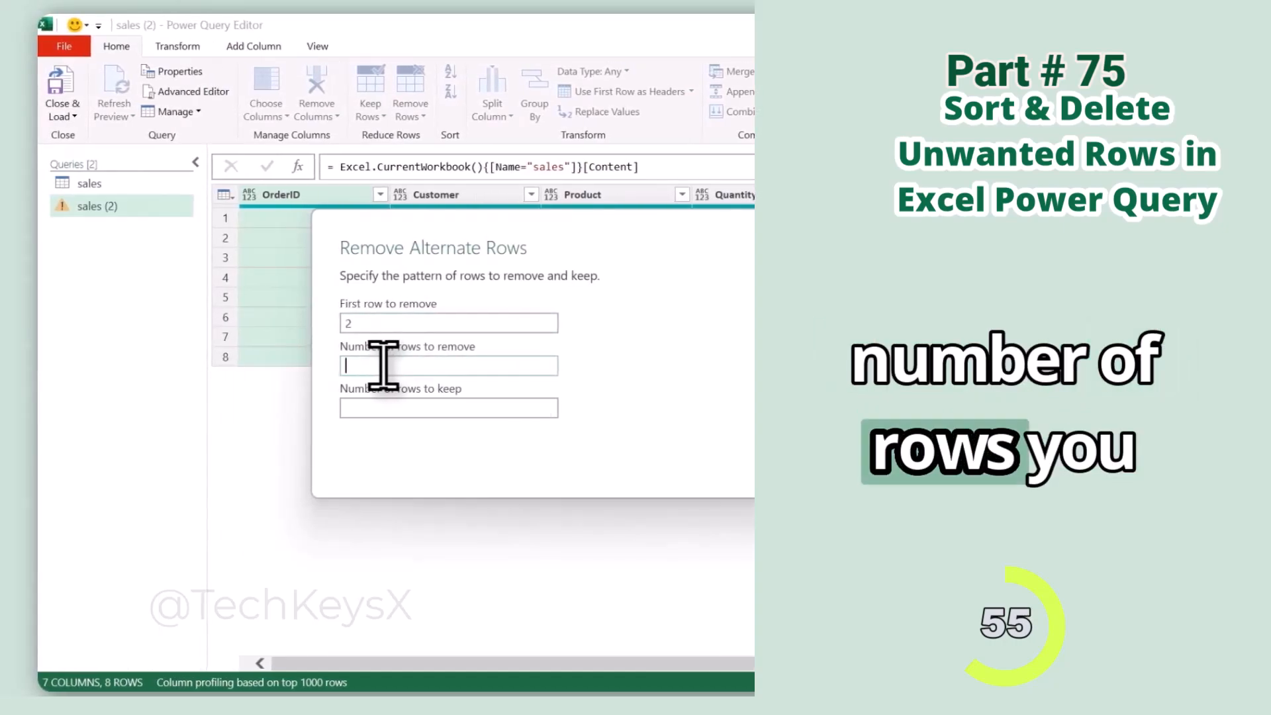
left_click(376, 412)
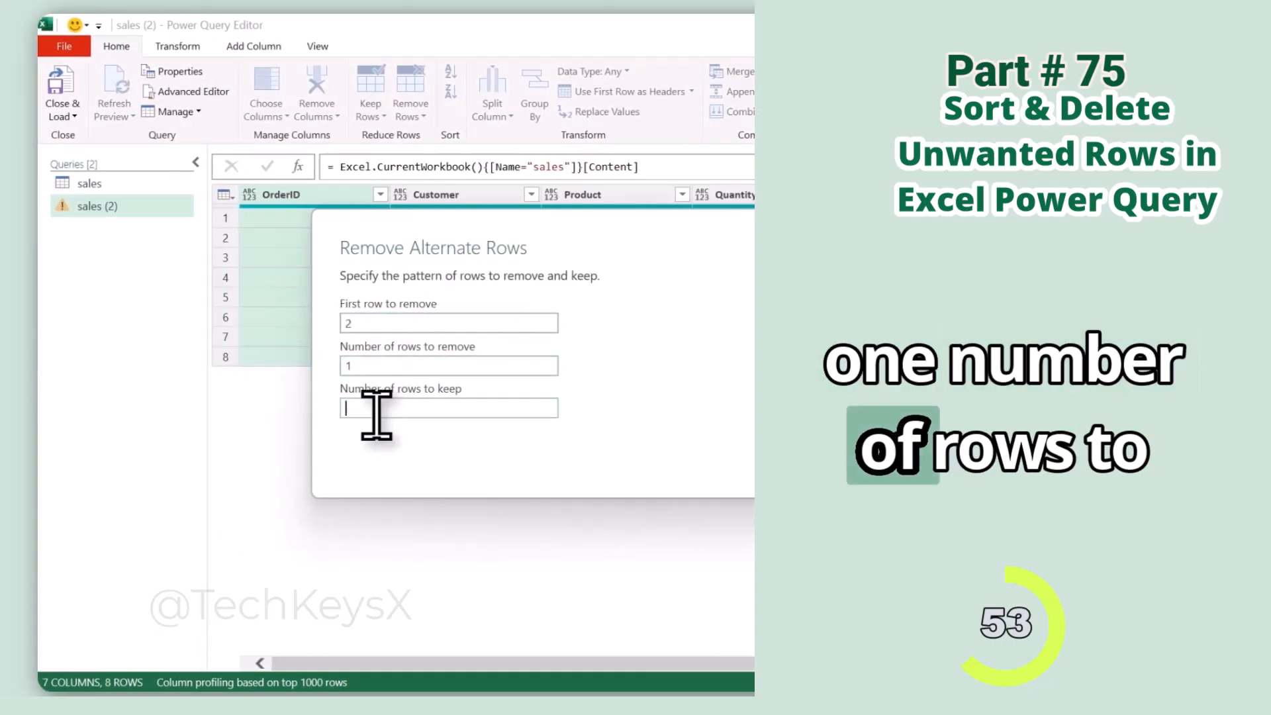
type("1")
left_click(581, 459)
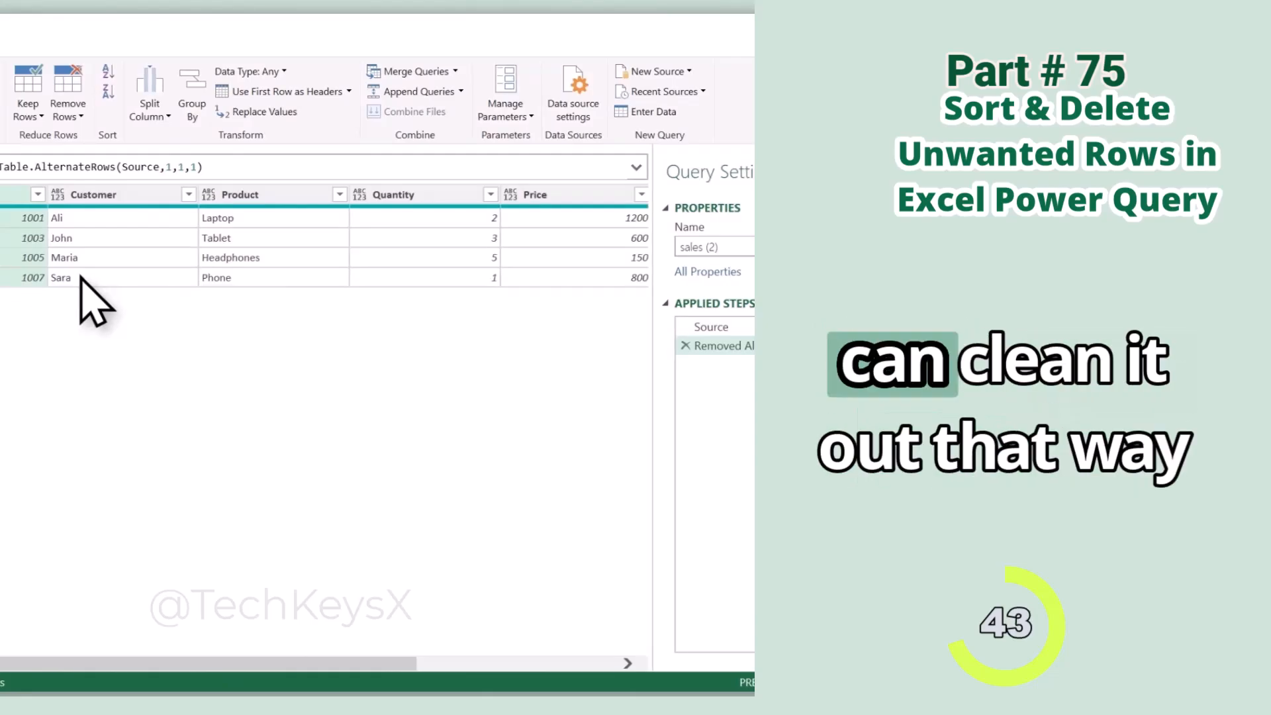
left_click(685, 345)
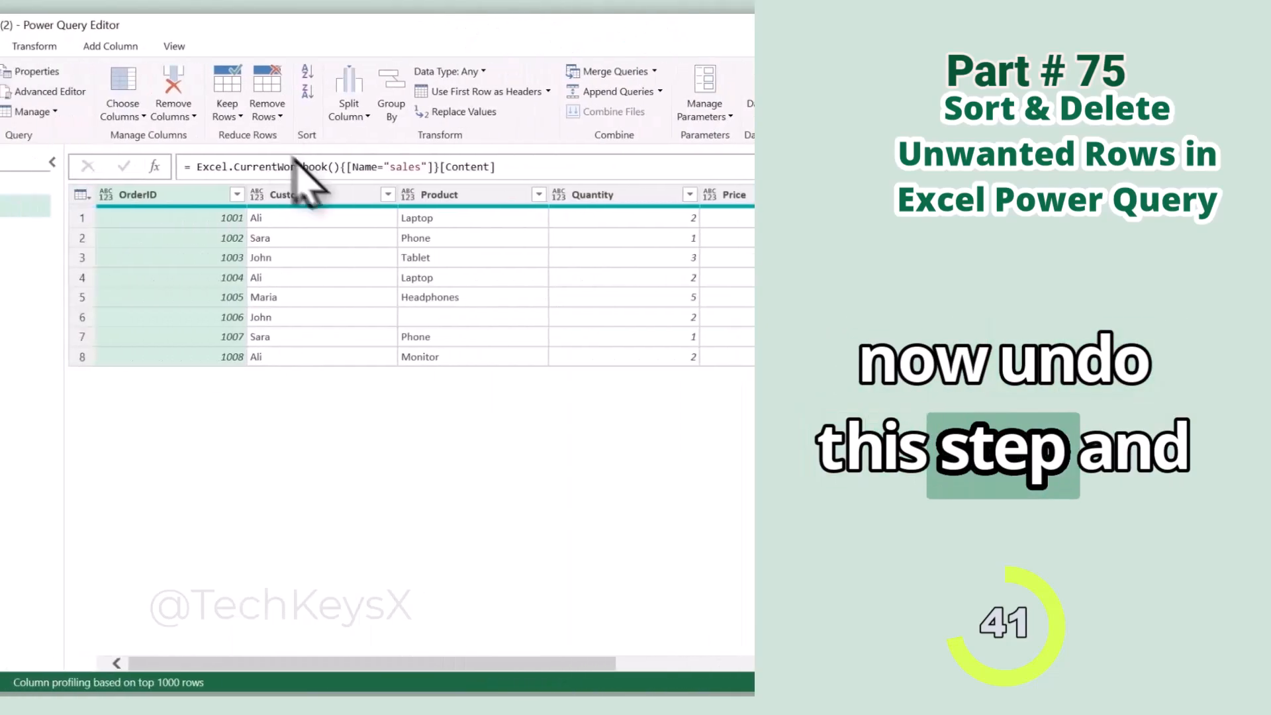
left_click(68, 109)
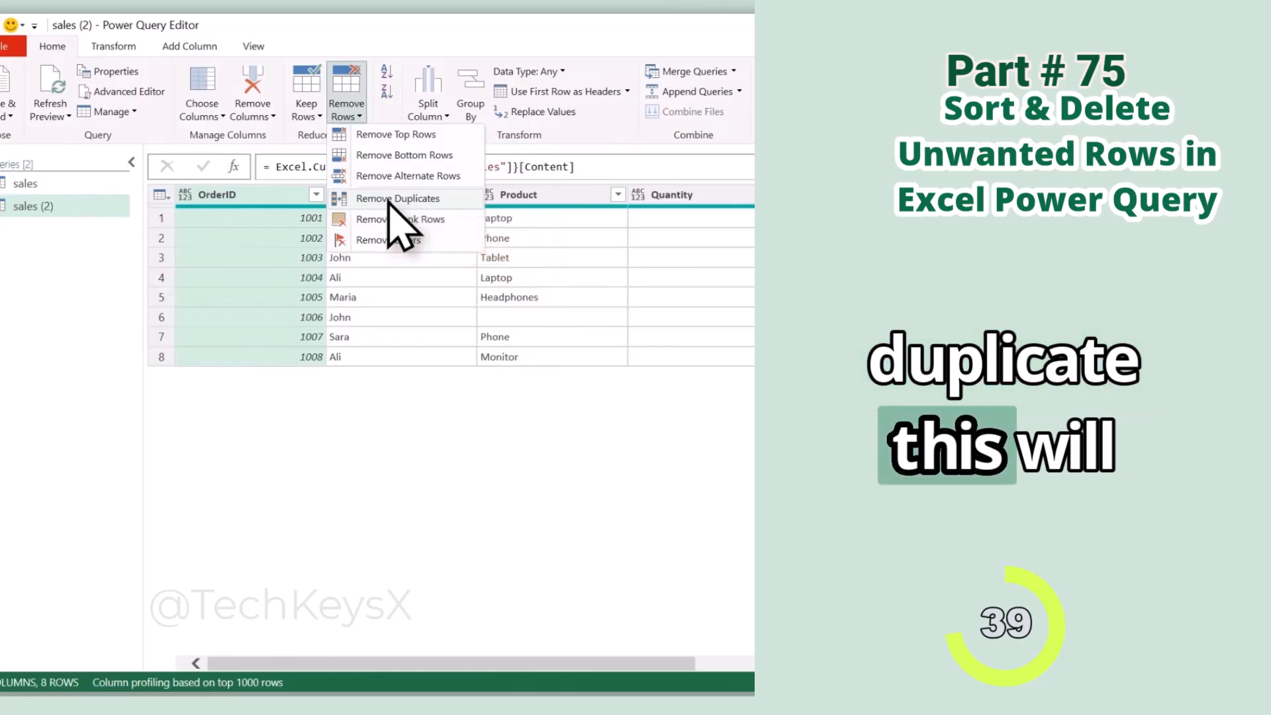
left_click(391, 199)
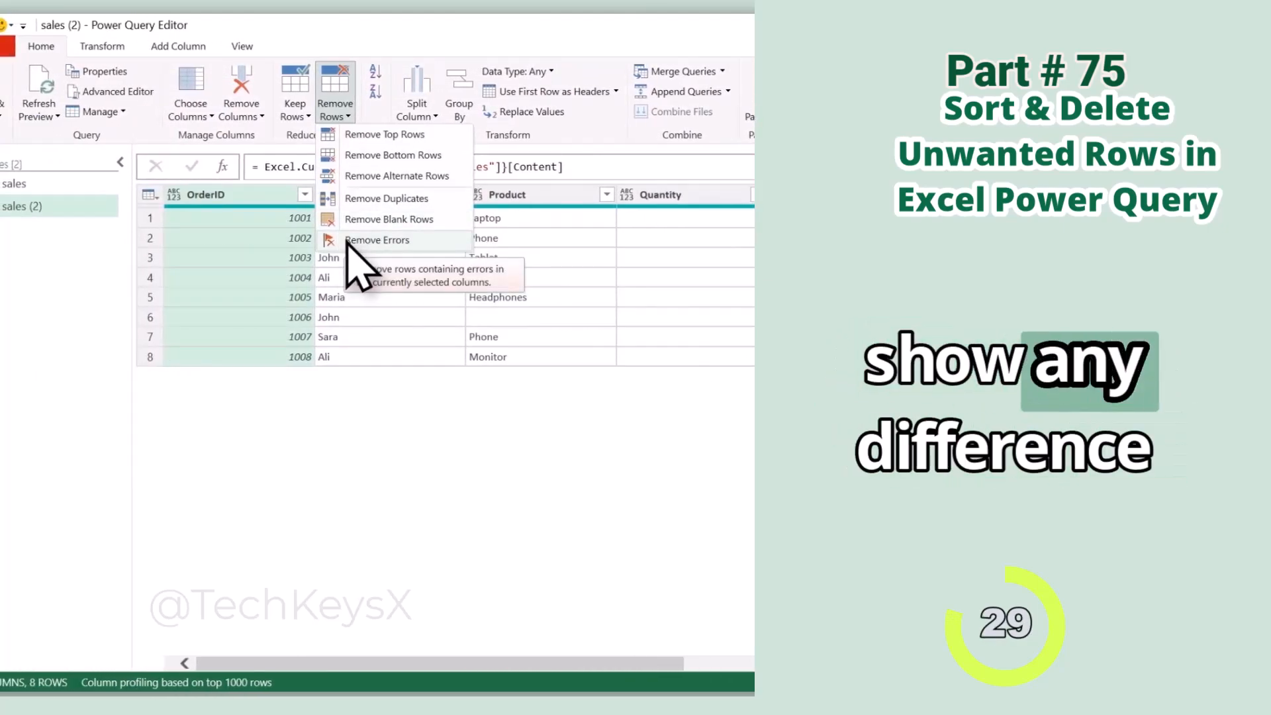
left_click(363, 111)
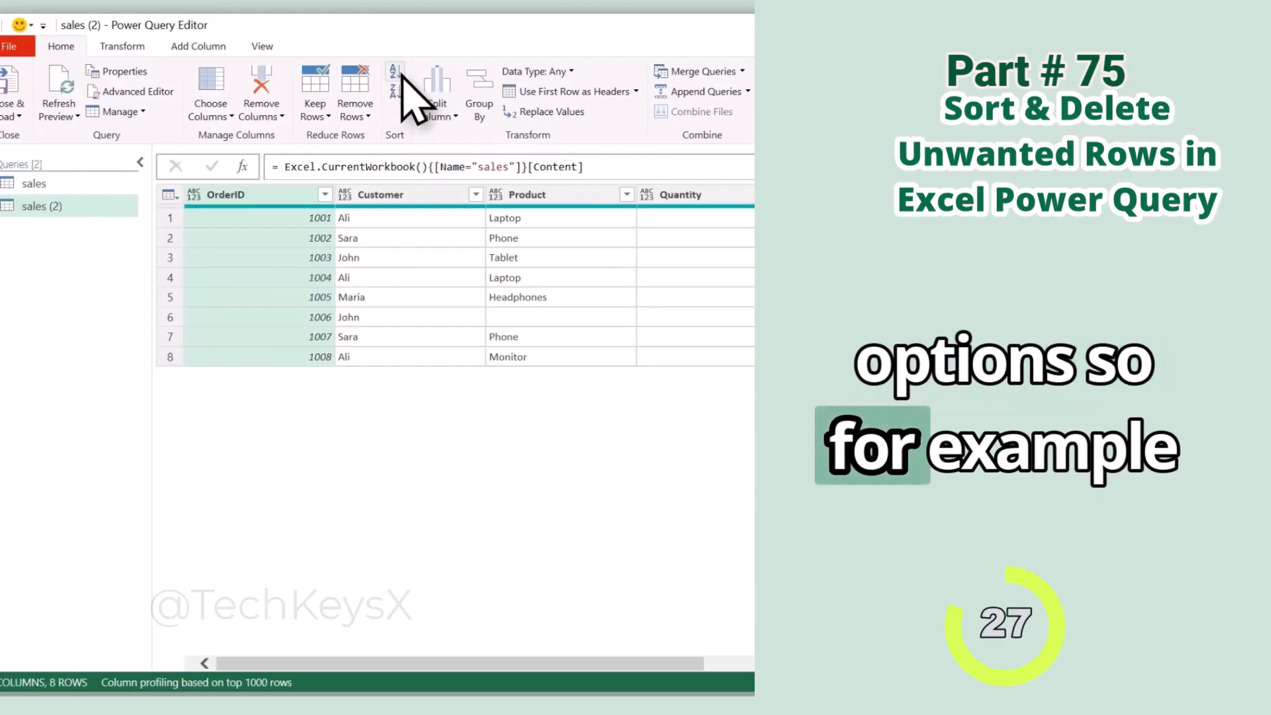
Try sorting the sales (2) query by OrderID, alternating between ascending and descending order.
left_click(397, 74)
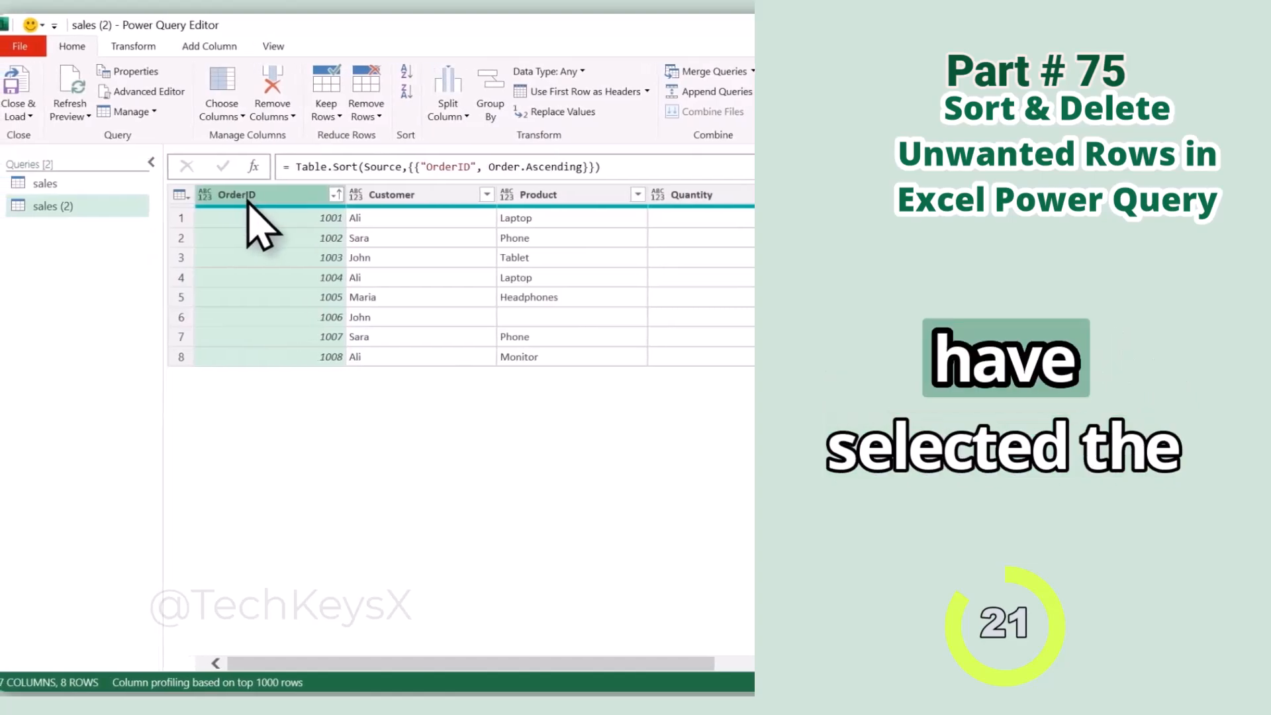
left_click(406, 90)
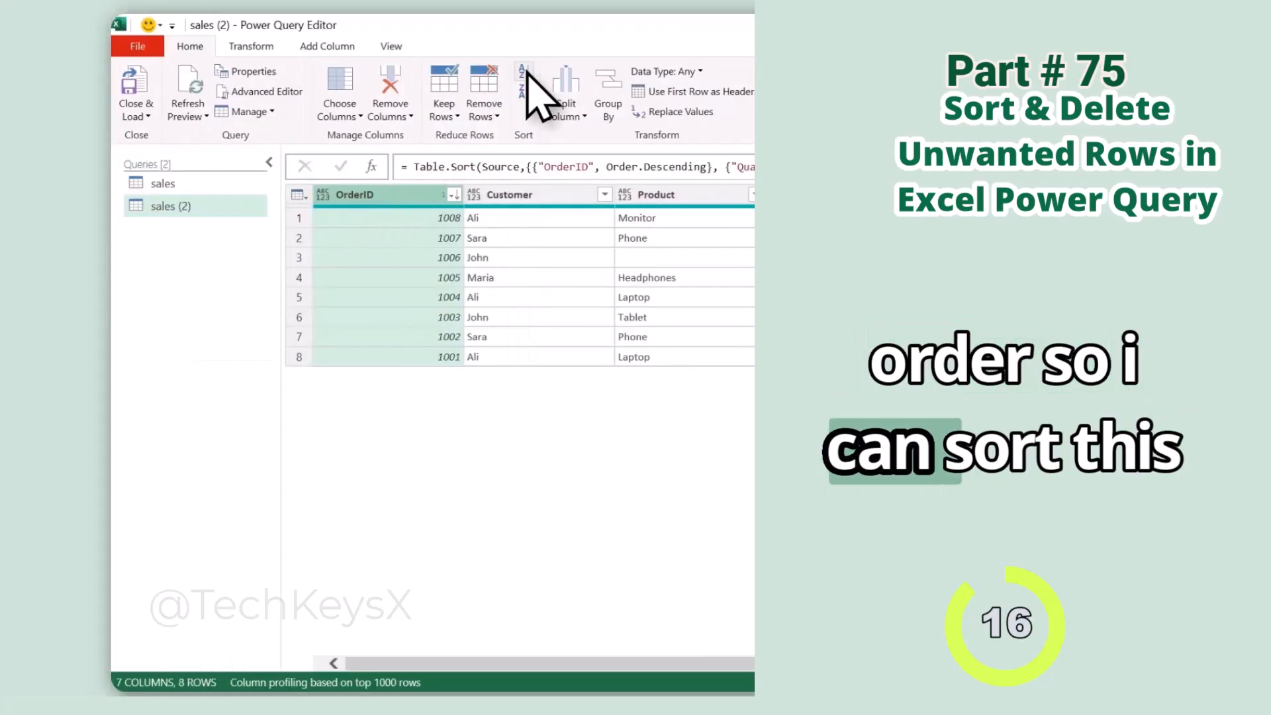
left_click(524, 71)
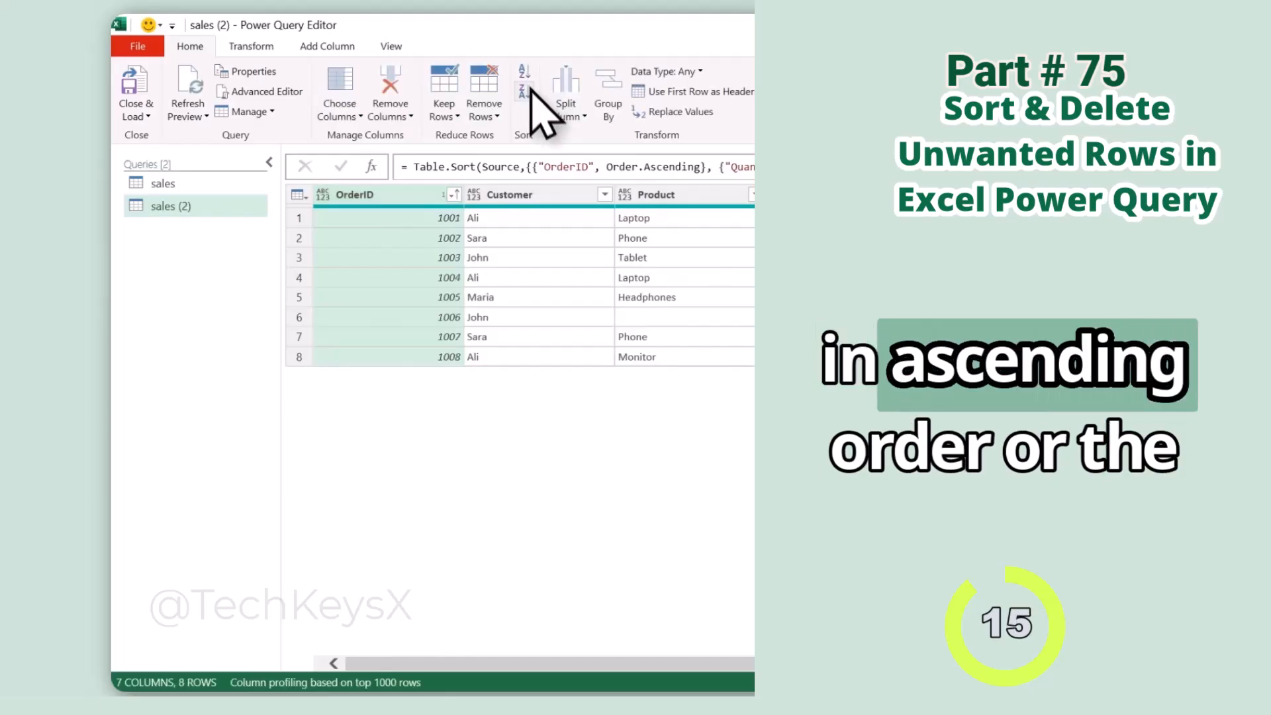
left_click(524, 89)
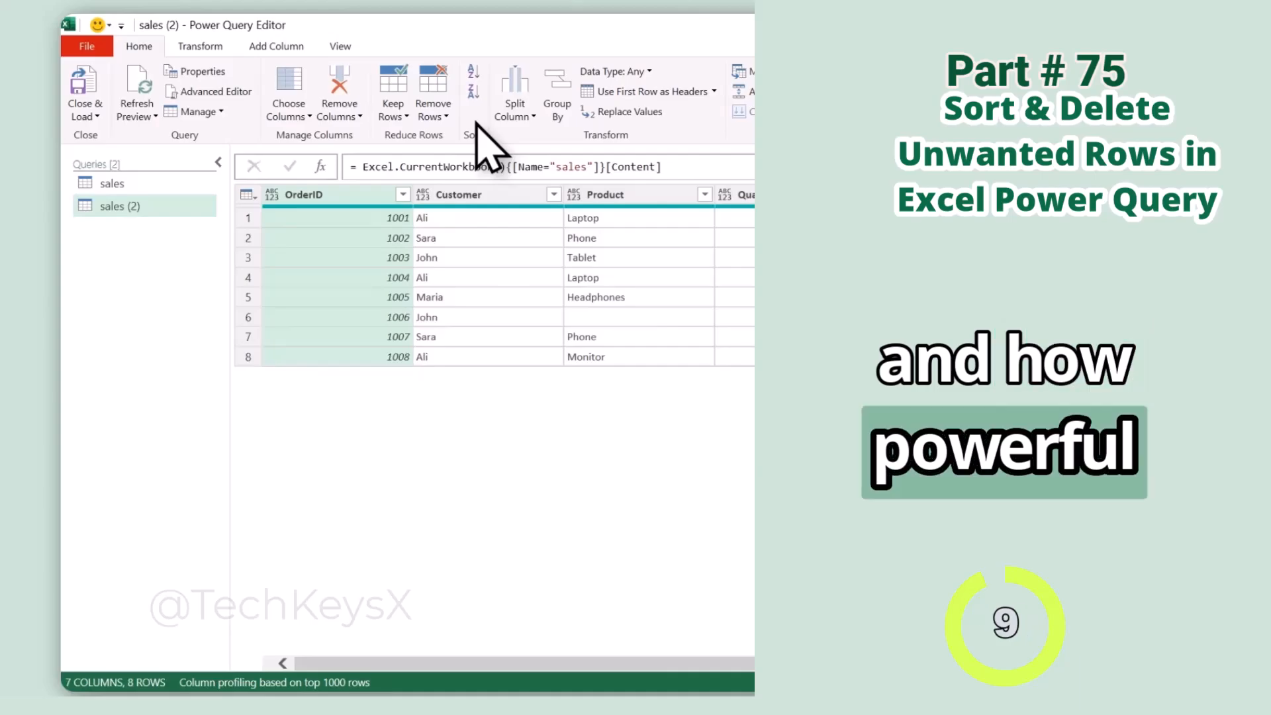
Close the query editor and load the sales (2) query into the workbook.
left_click(93, 113)
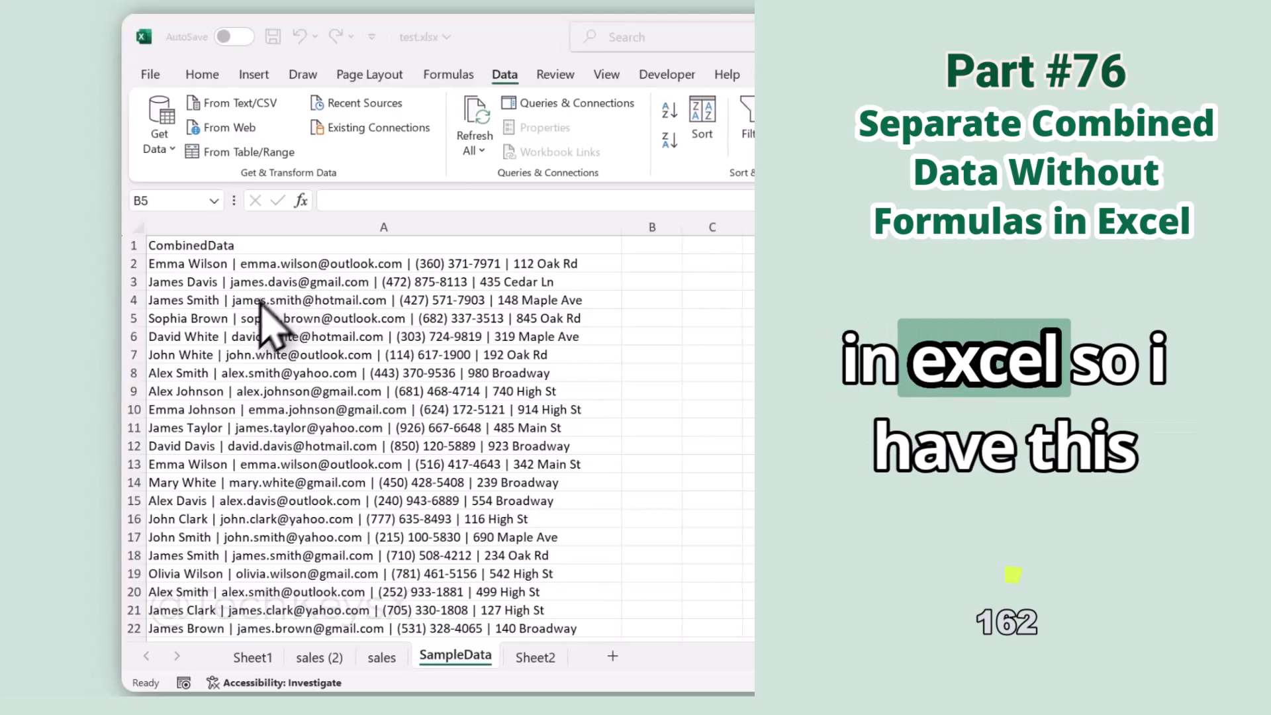
Examine the combined name, e-mail, phone and address entries under CombinedData in column A of the SampleData sheet.
left_click(186, 245)
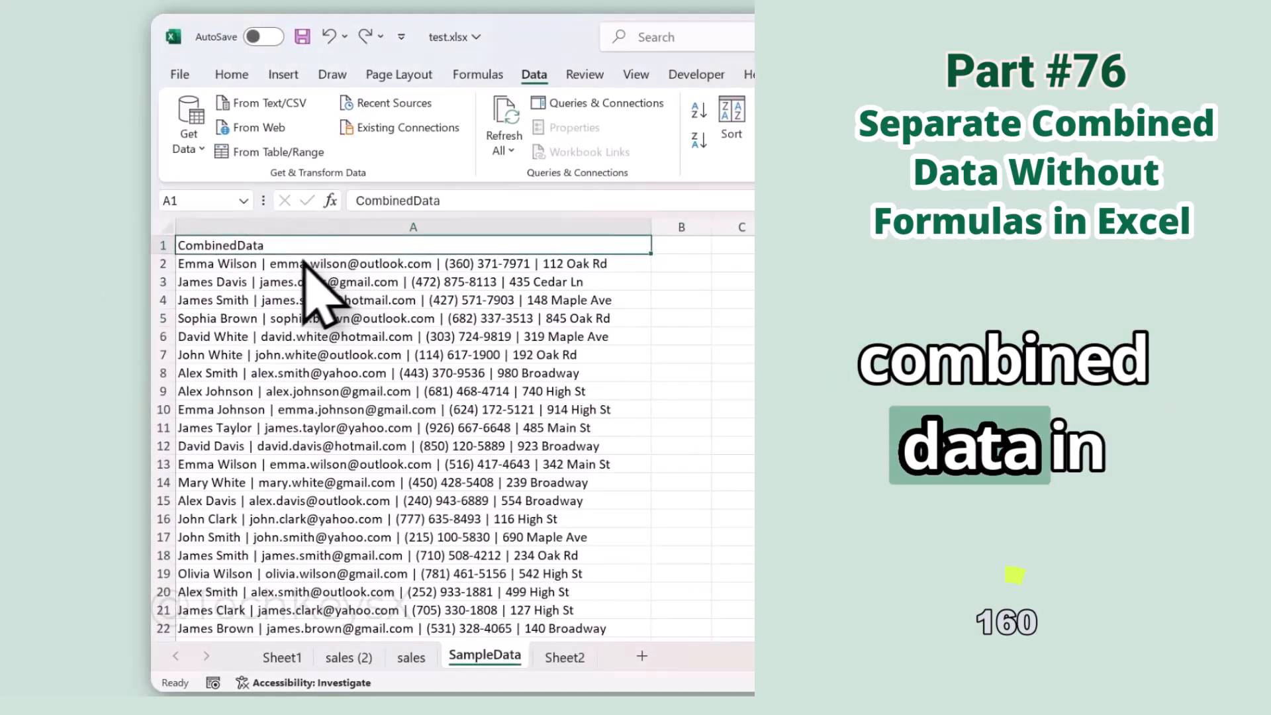
left_click(228, 264)
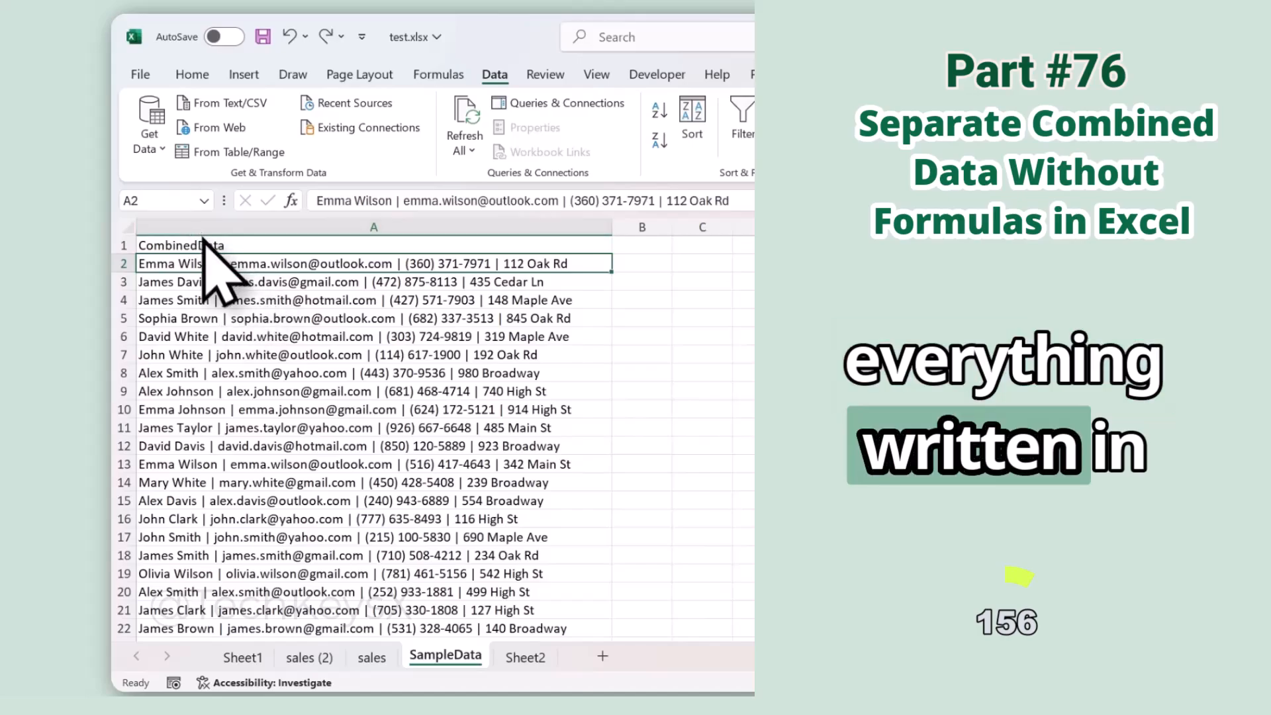
left_click(314, 228)
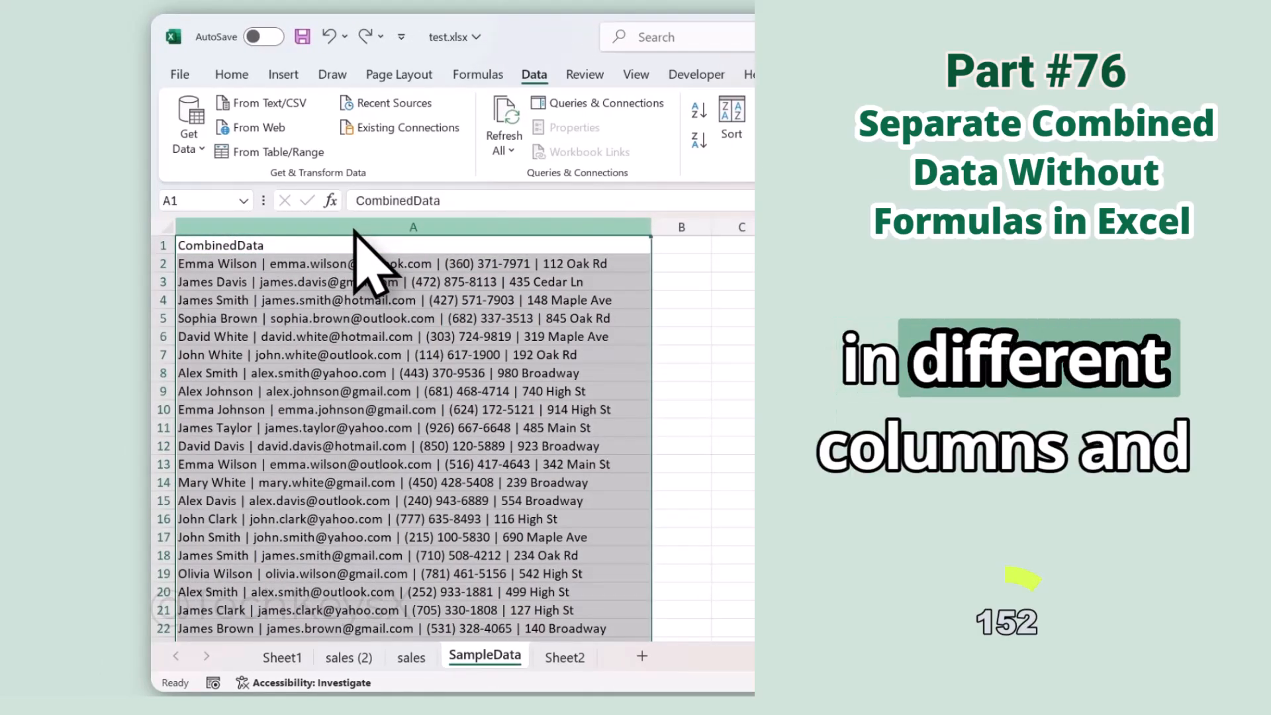
scroll(411, 391, "down", 4)
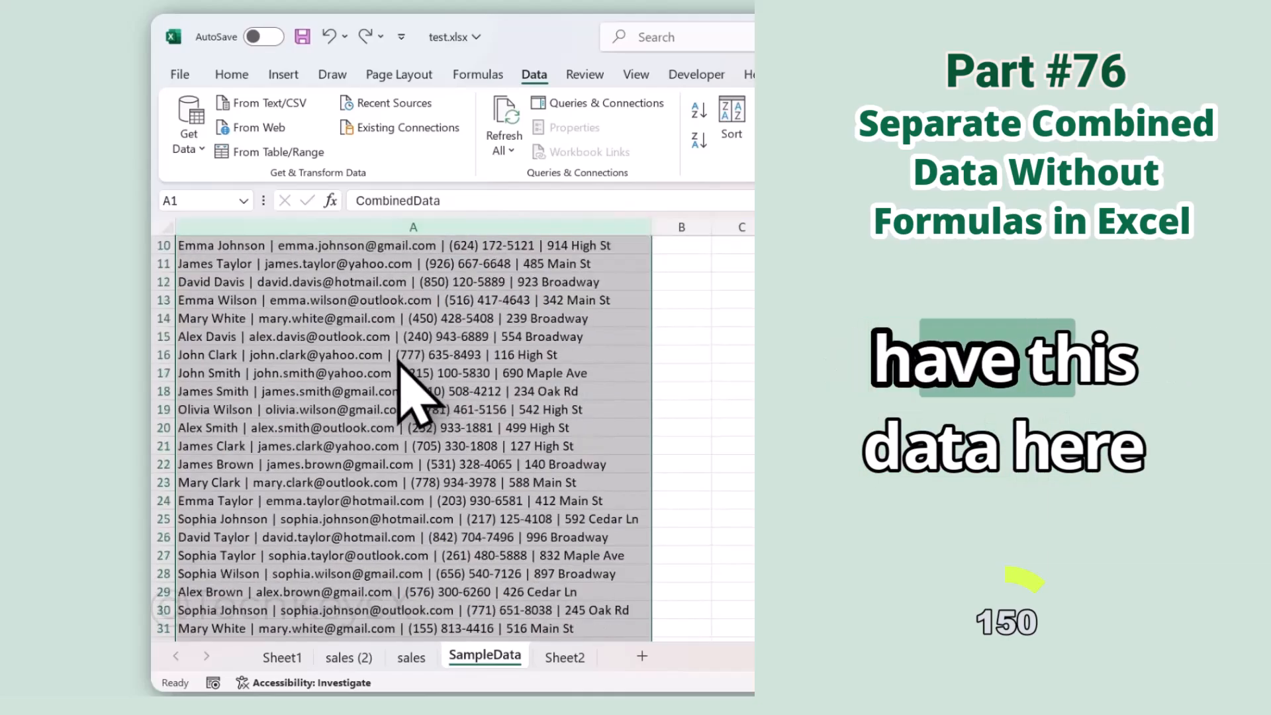
scroll(411, 391, "up", 4)
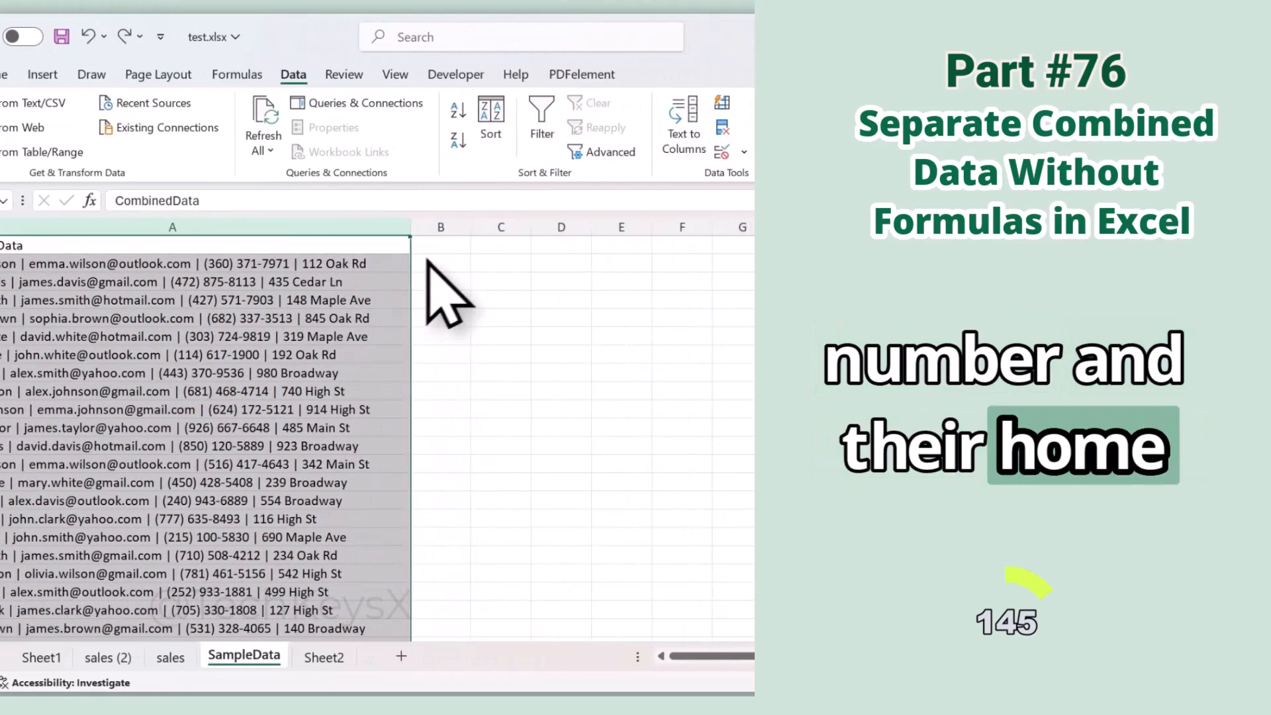
left_click(670, 262)
left_click(43, 247)
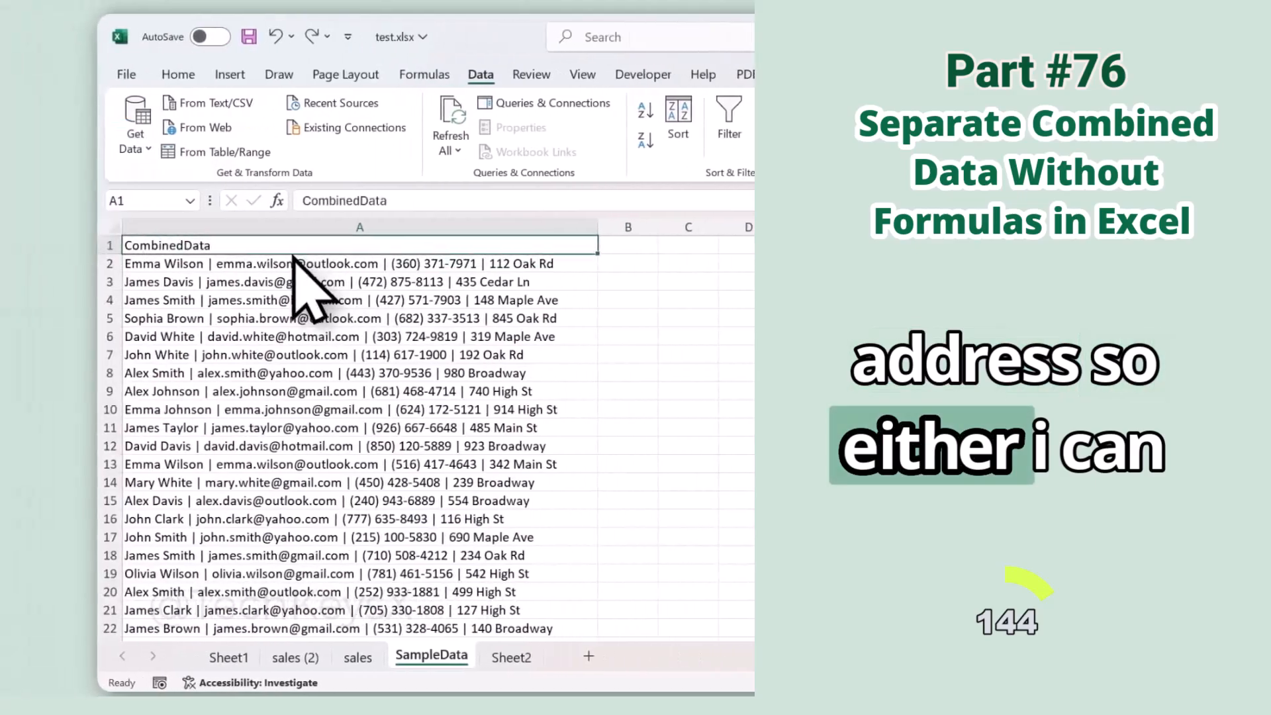
left_click(49, 281)
left_click(57, 321)
left_click(344, 282)
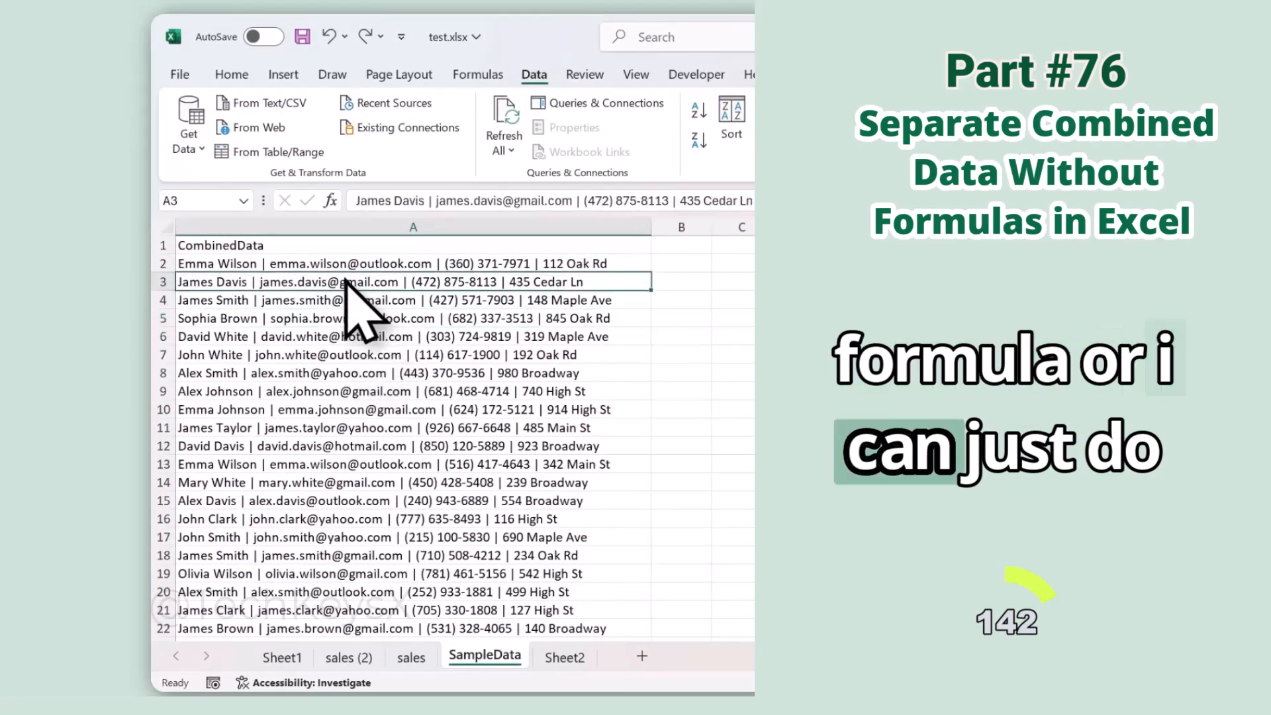
Load the combined data range A1:A51 of the SampleData sheet into Power Query as a table without headers.
left_click(325, 227)
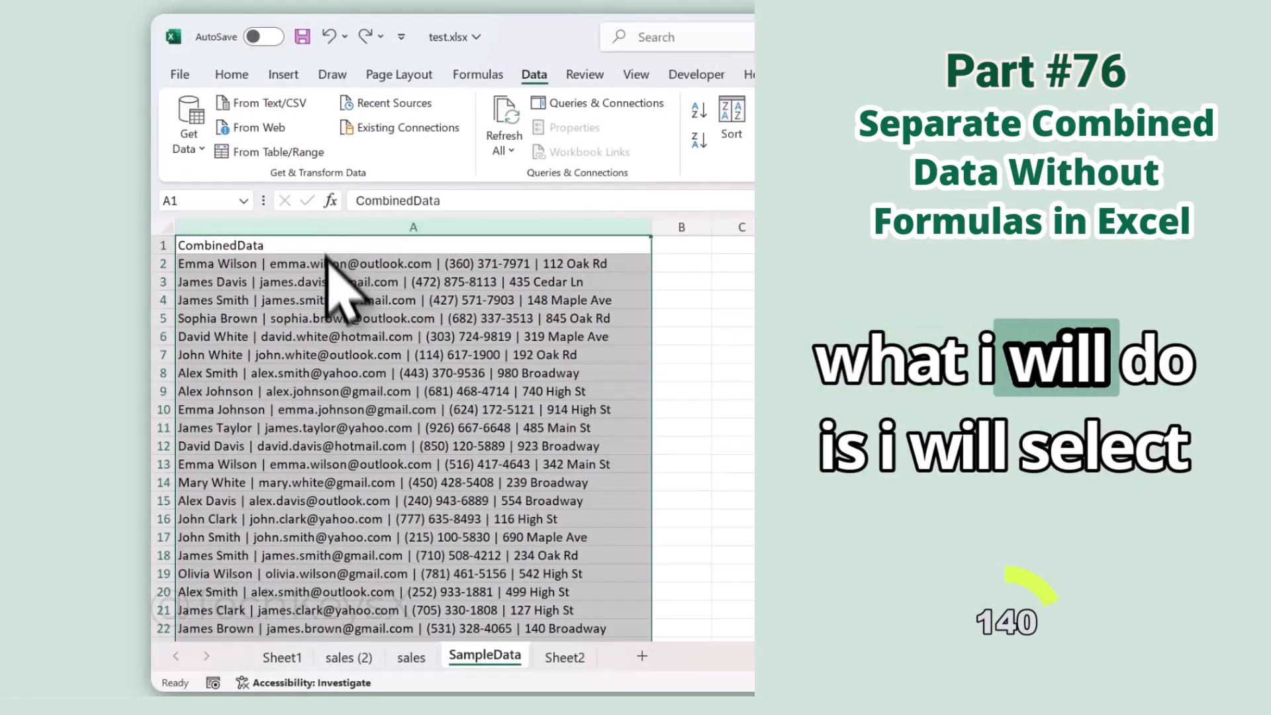
left_click(342, 351)
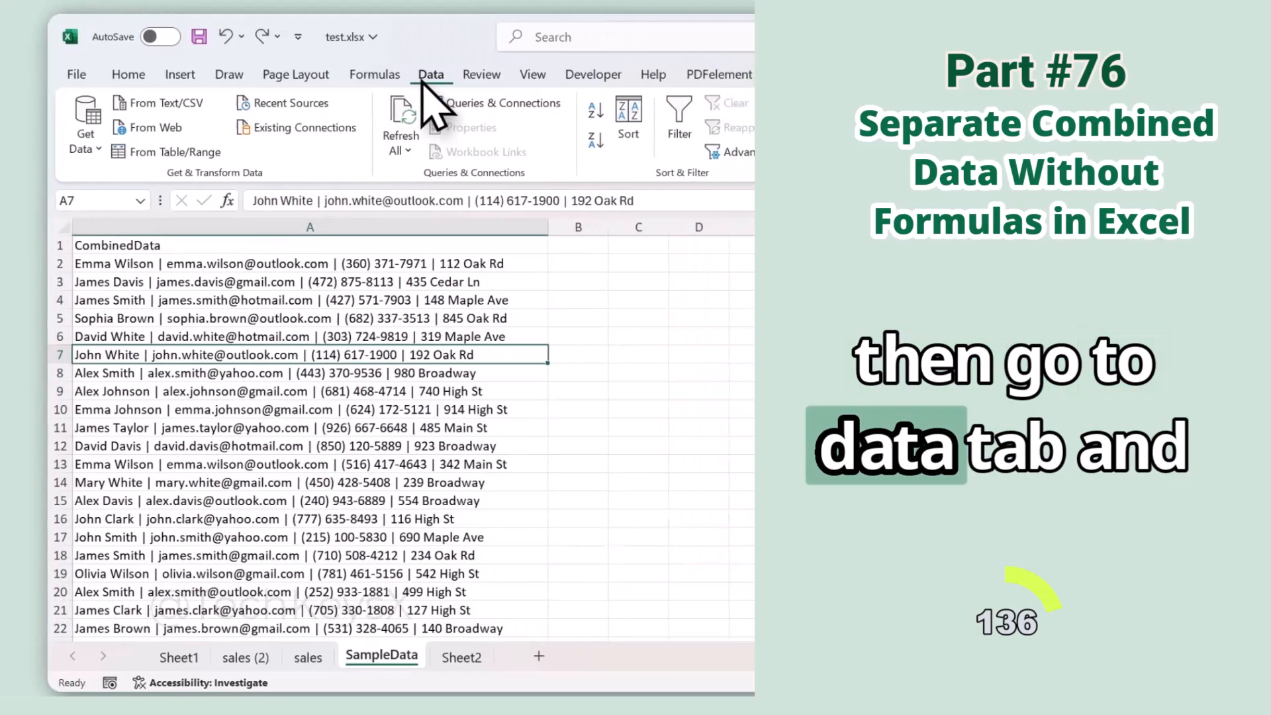
left_click(157, 154)
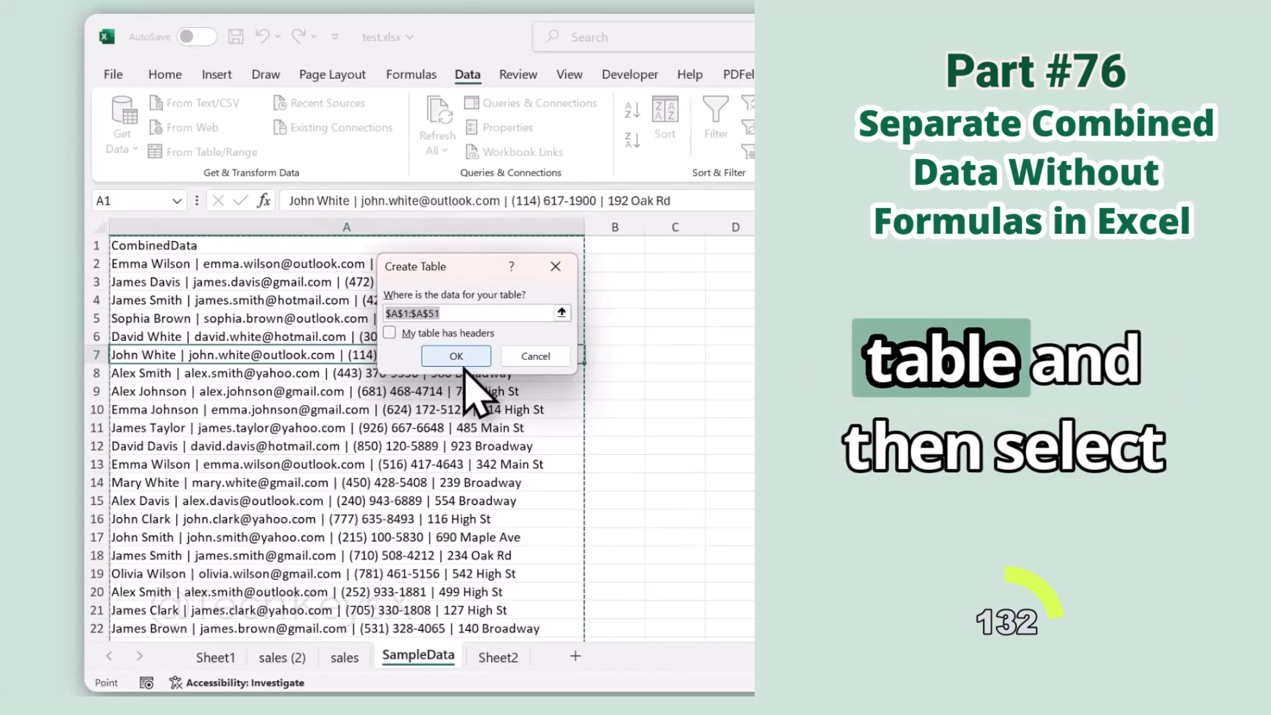
left_click(466, 361)
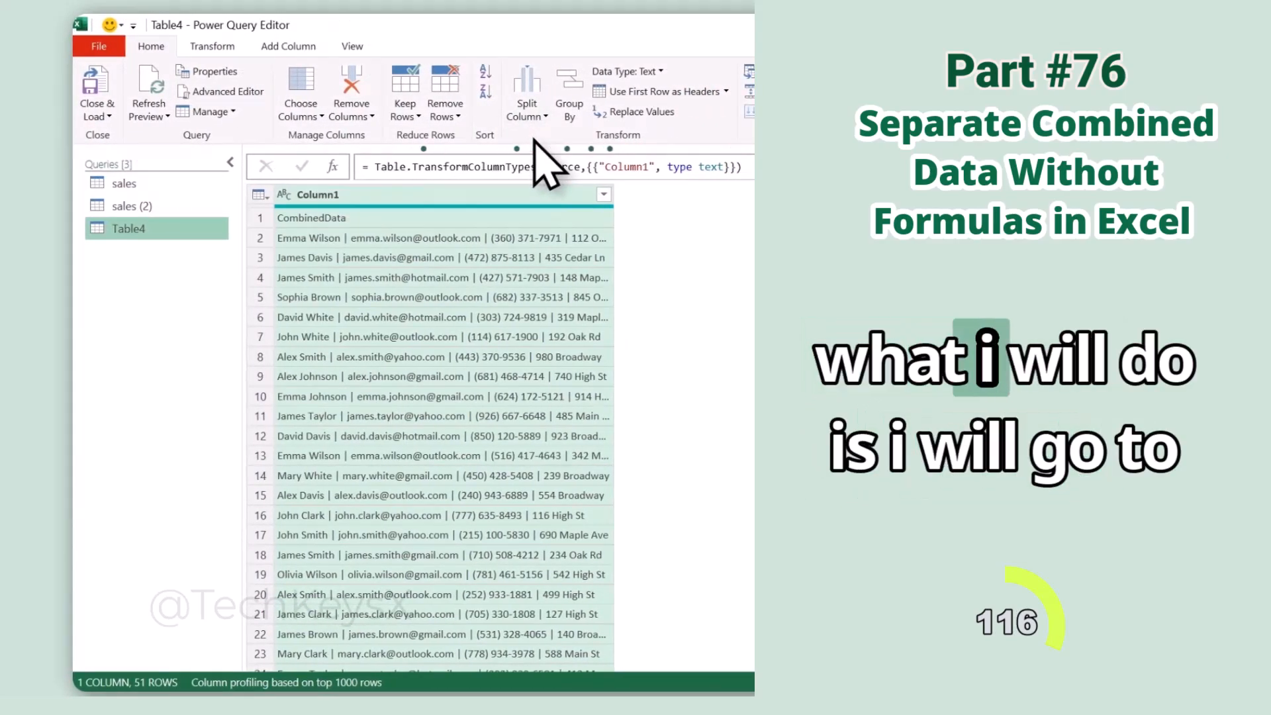
Split Column1 by the custom delimiter | at each occurrence of the delimiter.
left_click(528, 118)
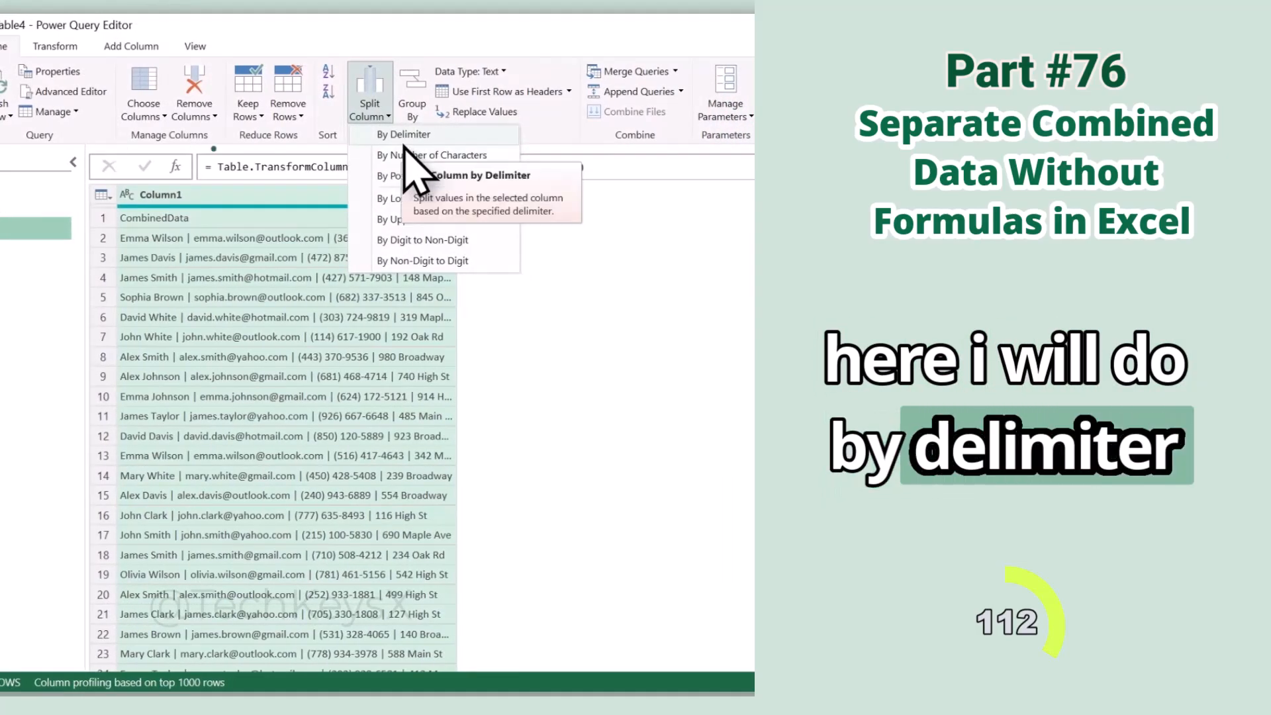
left_click(405, 136)
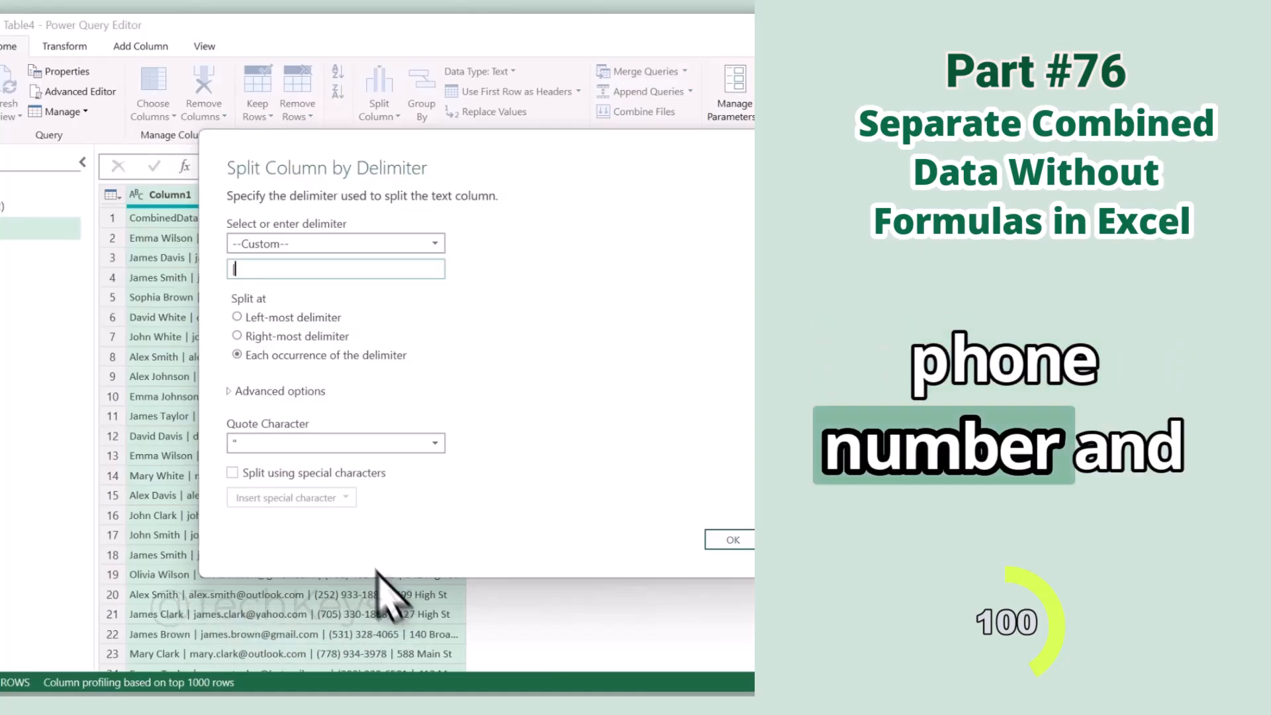
left_click(728, 539)
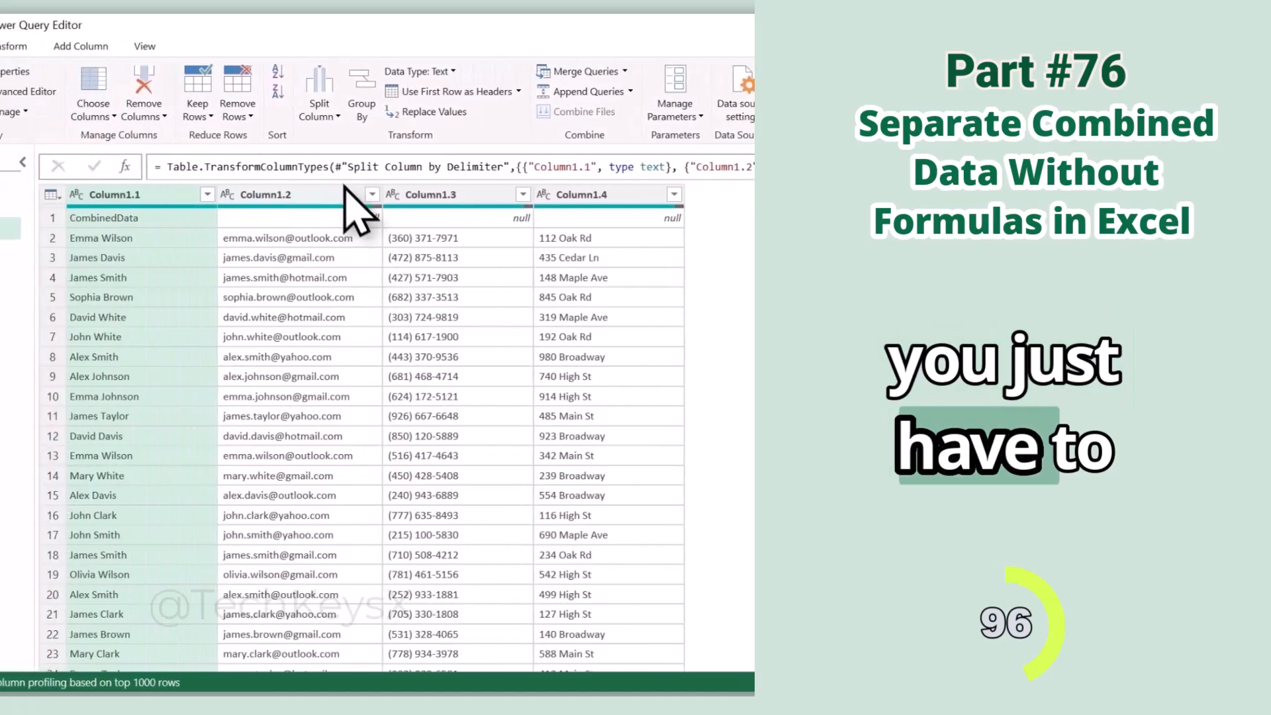
Remove the top 1 row, which holds the old CombinedData heading, from the split table.
left_click(288, 195)
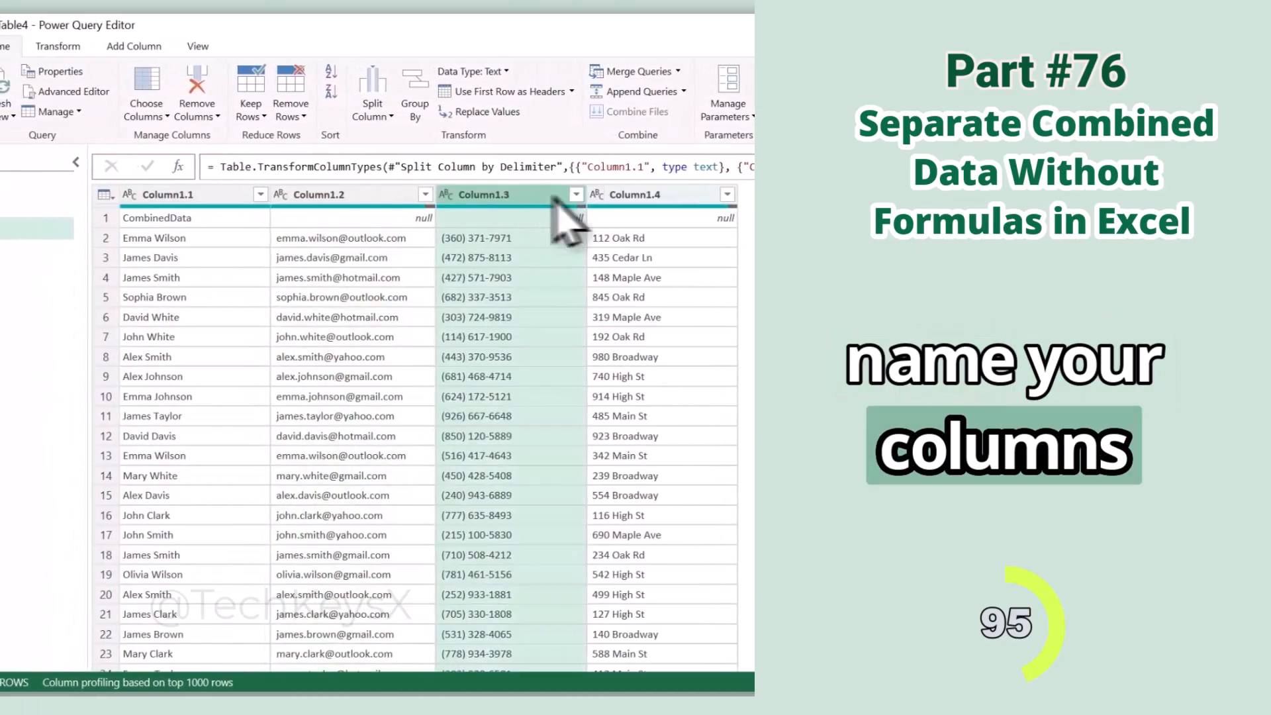
left_click(159, 220)
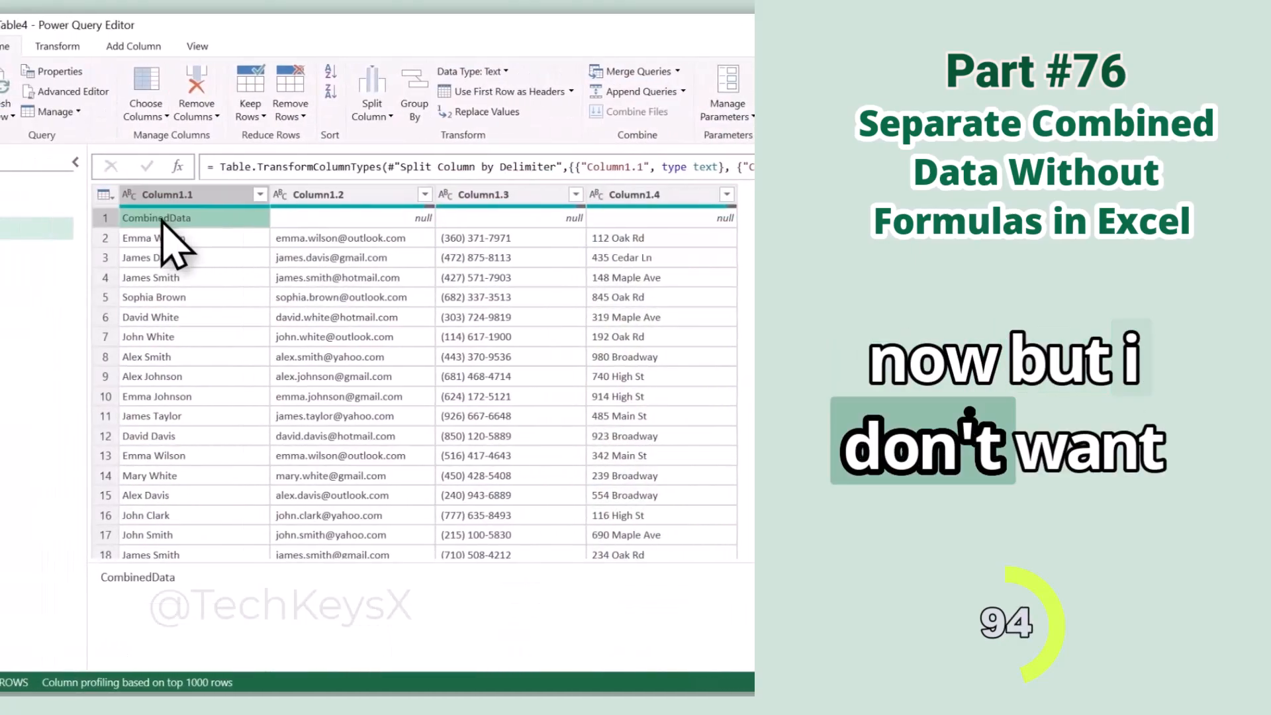
left_click(111, 220)
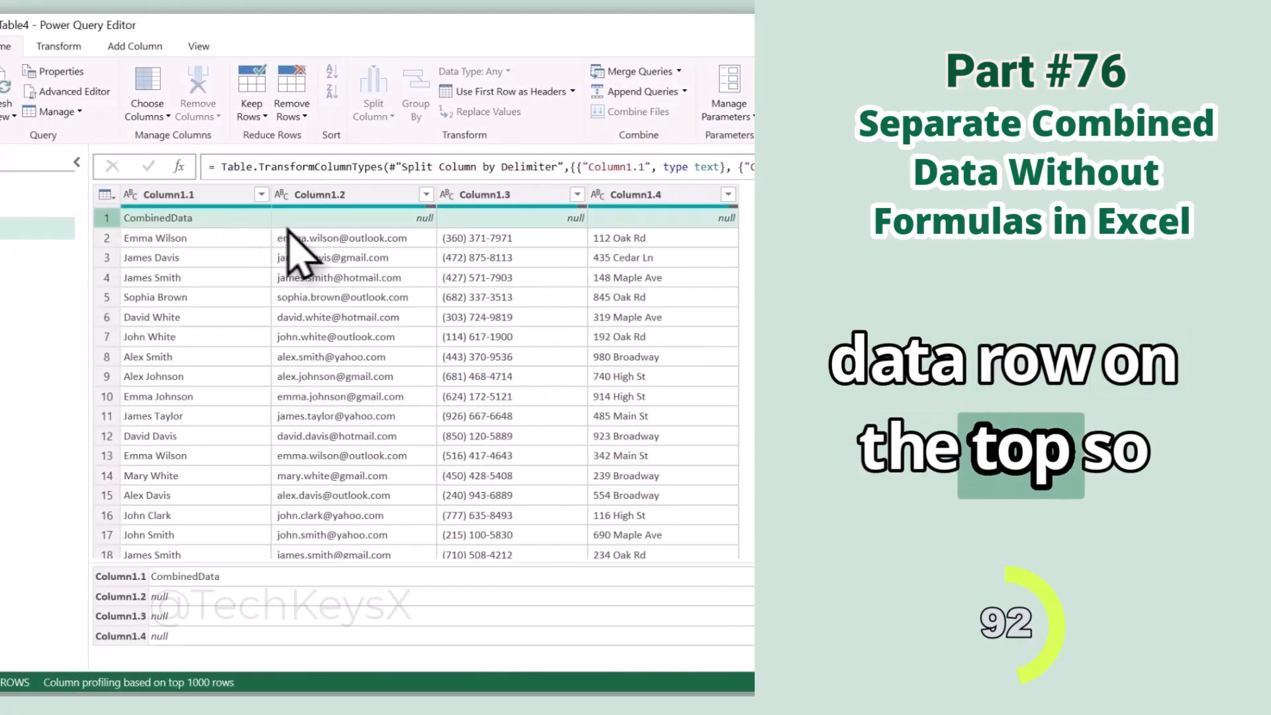
left_click(303, 118)
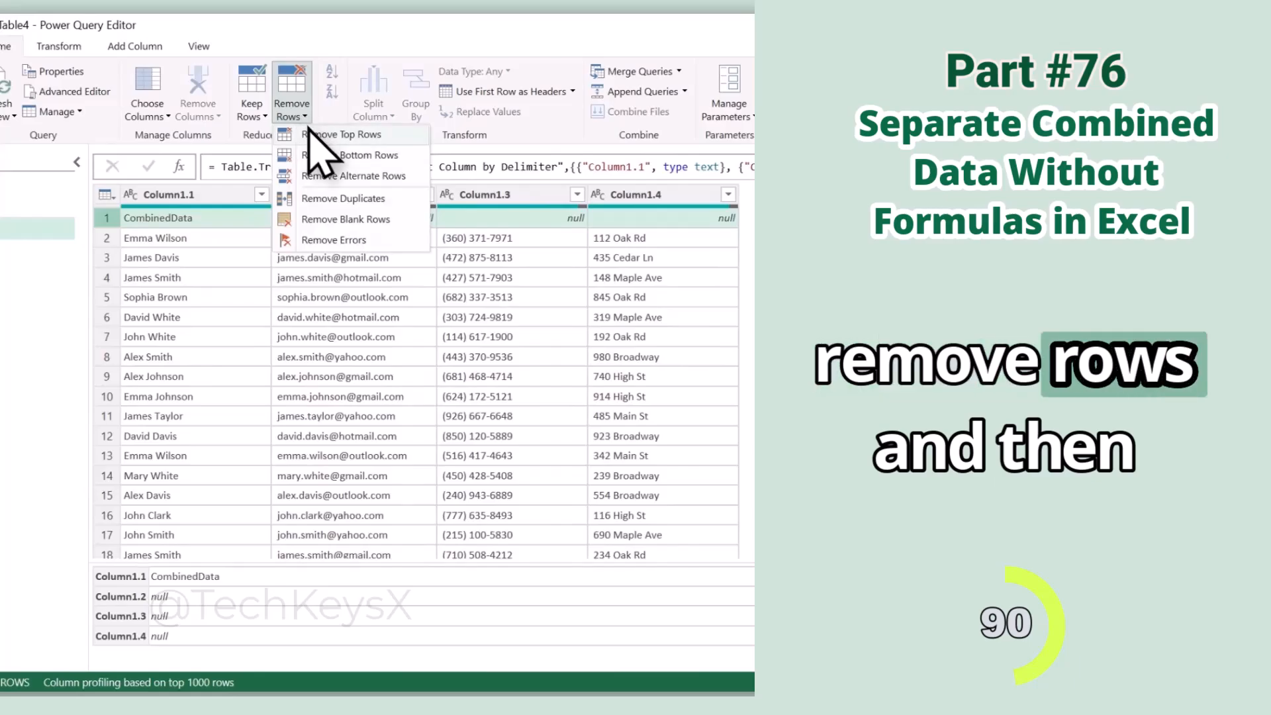
left_click(317, 136)
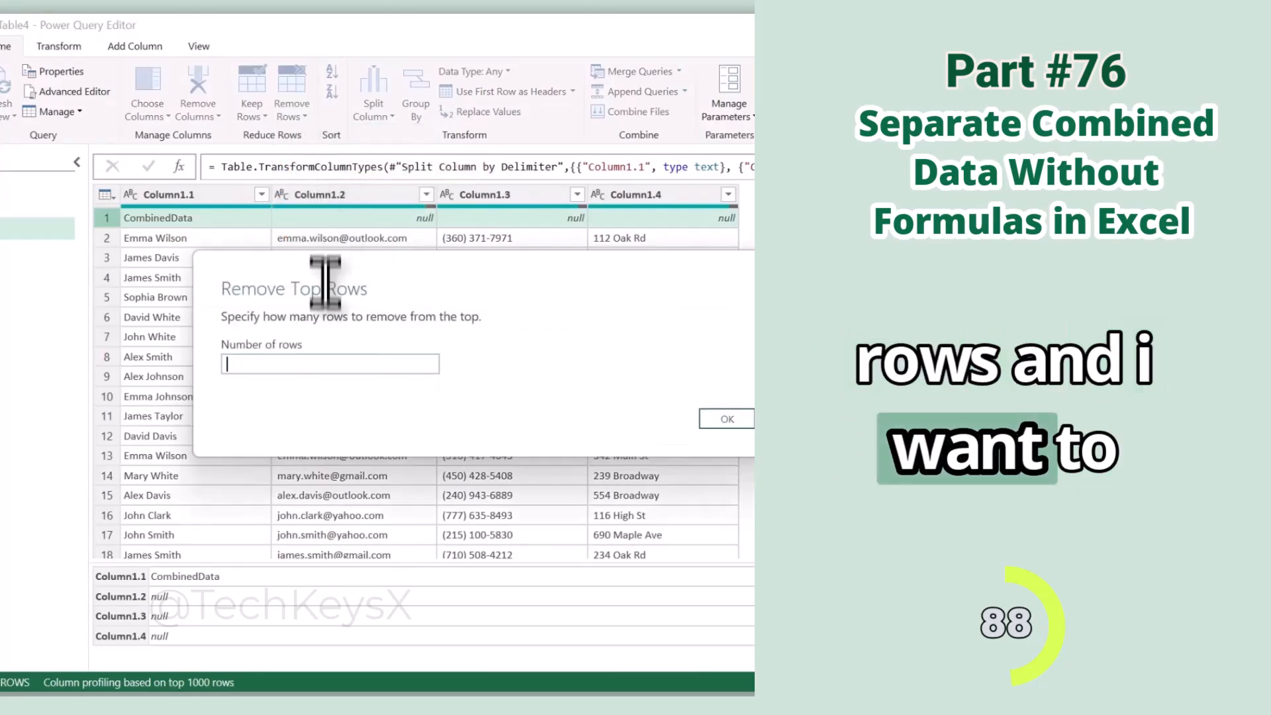
left_click(727, 419)
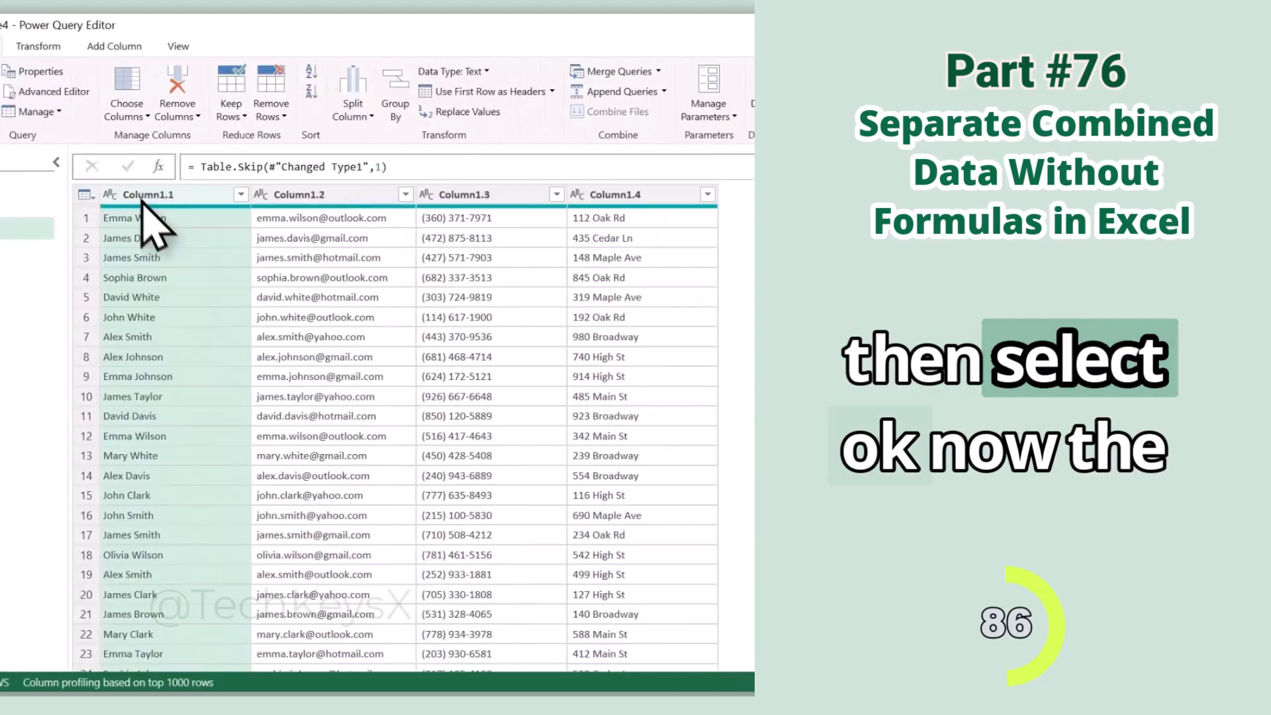
Split the full-name column Column1.1 by the Space delimiter at each occurrence.
left_click(232, 198)
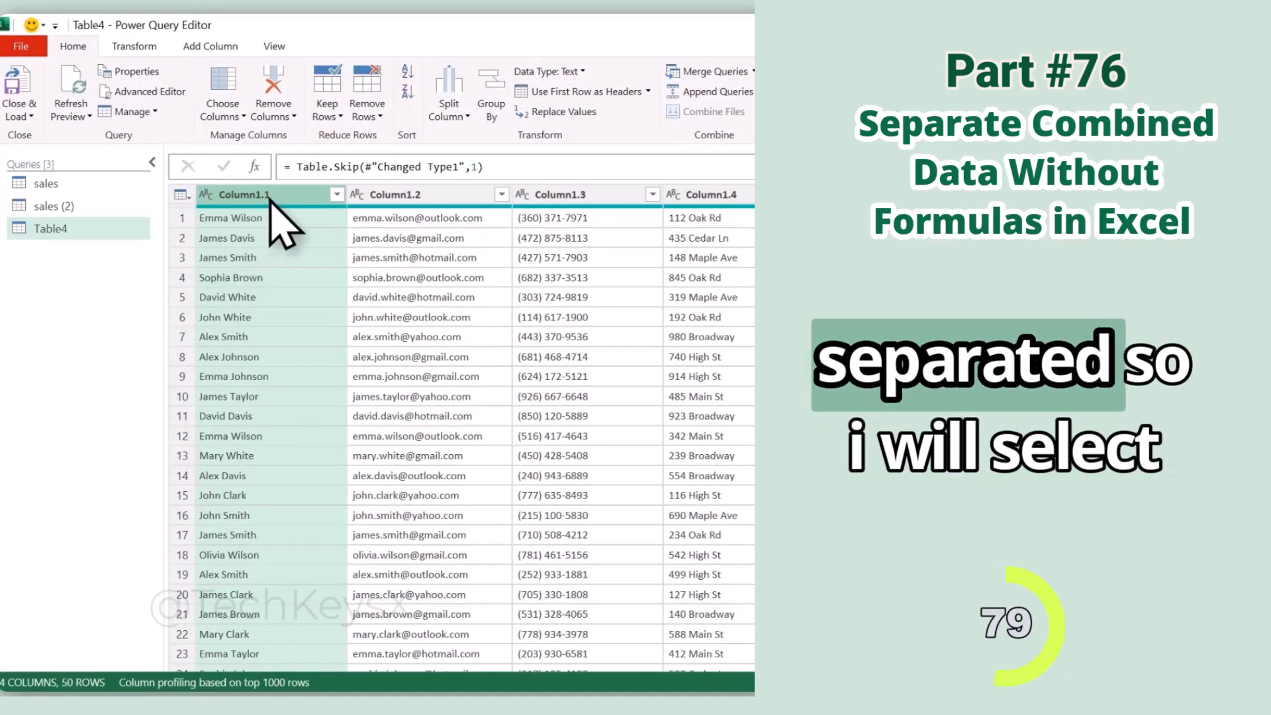
left_click(448, 110)
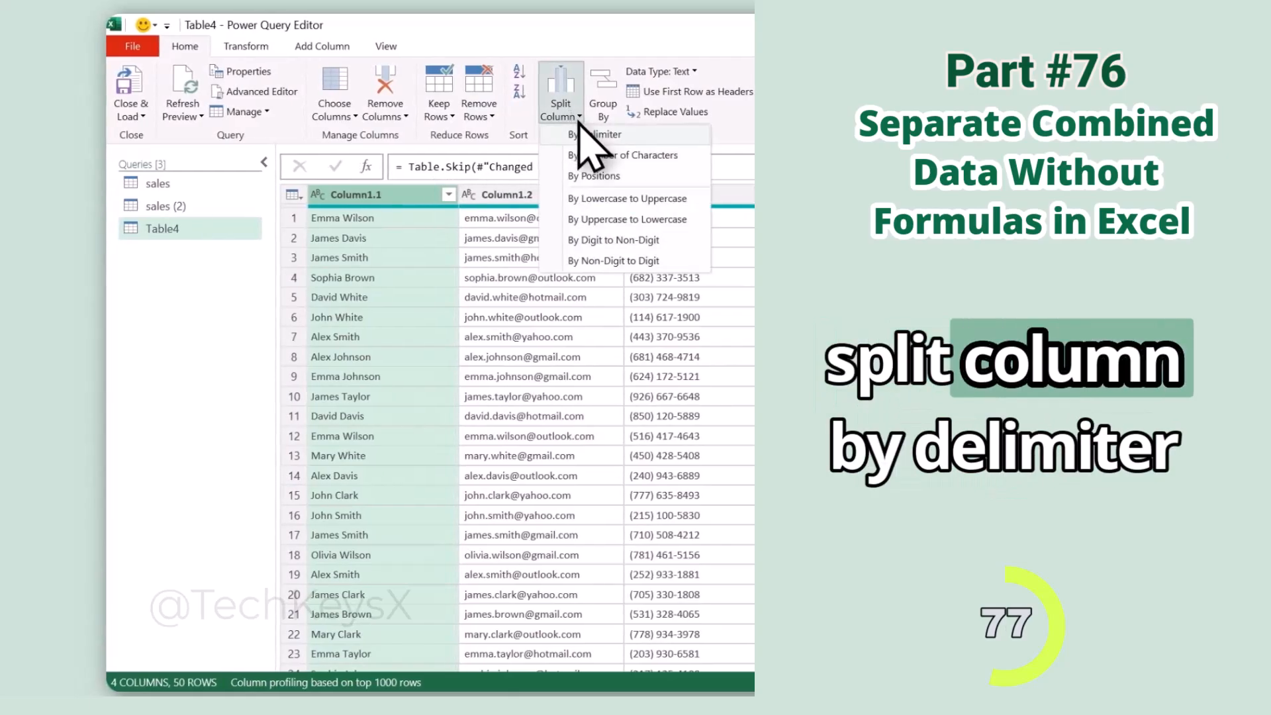
left_click(583, 134)
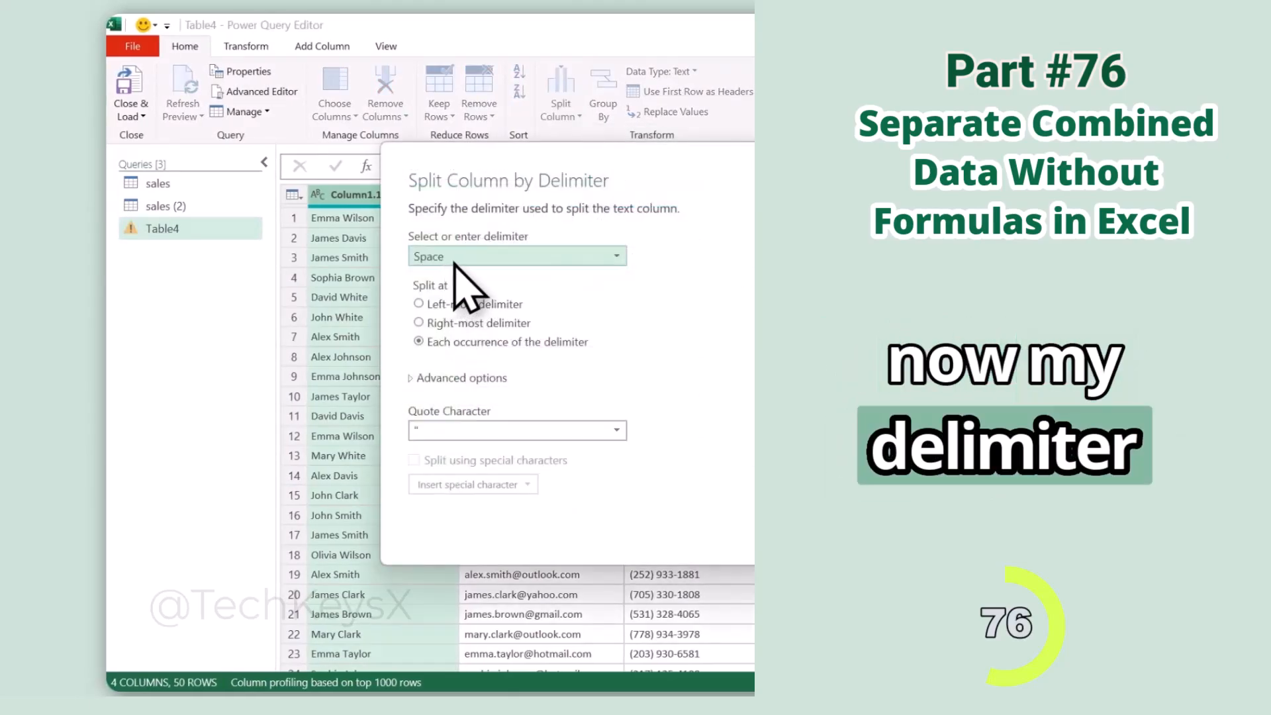
left_click(456, 264)
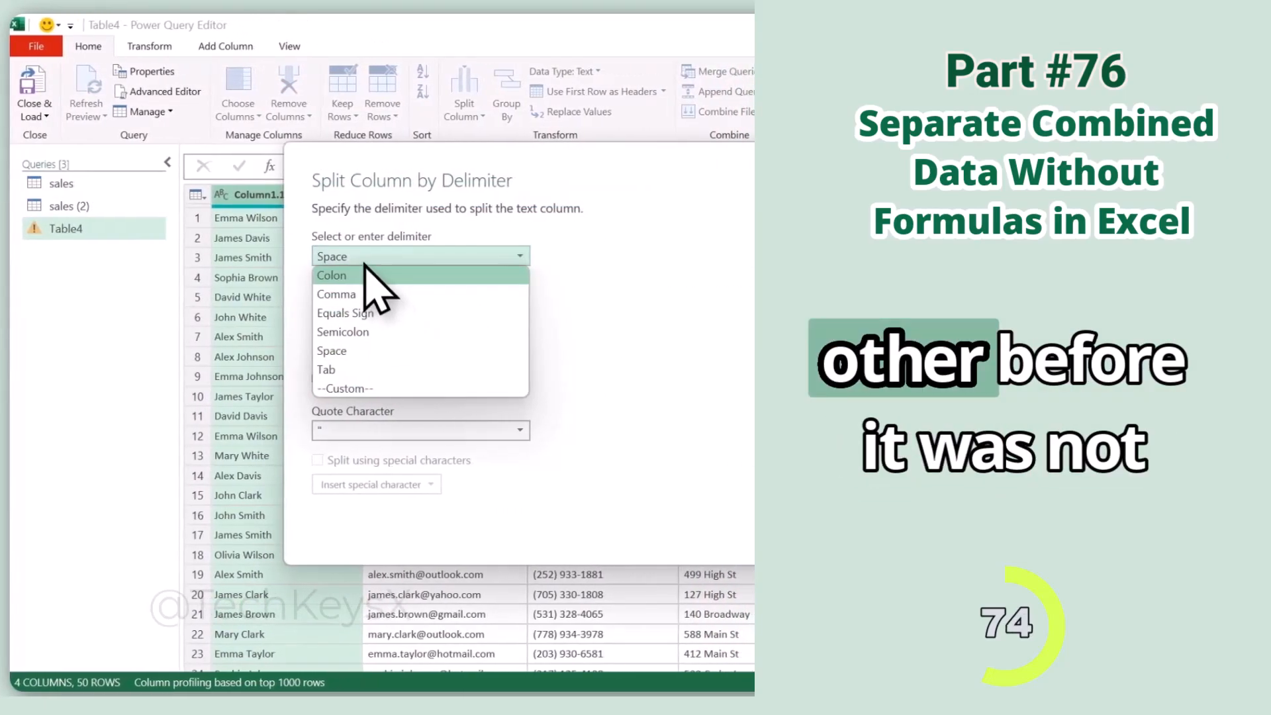
left_click(362, 261)
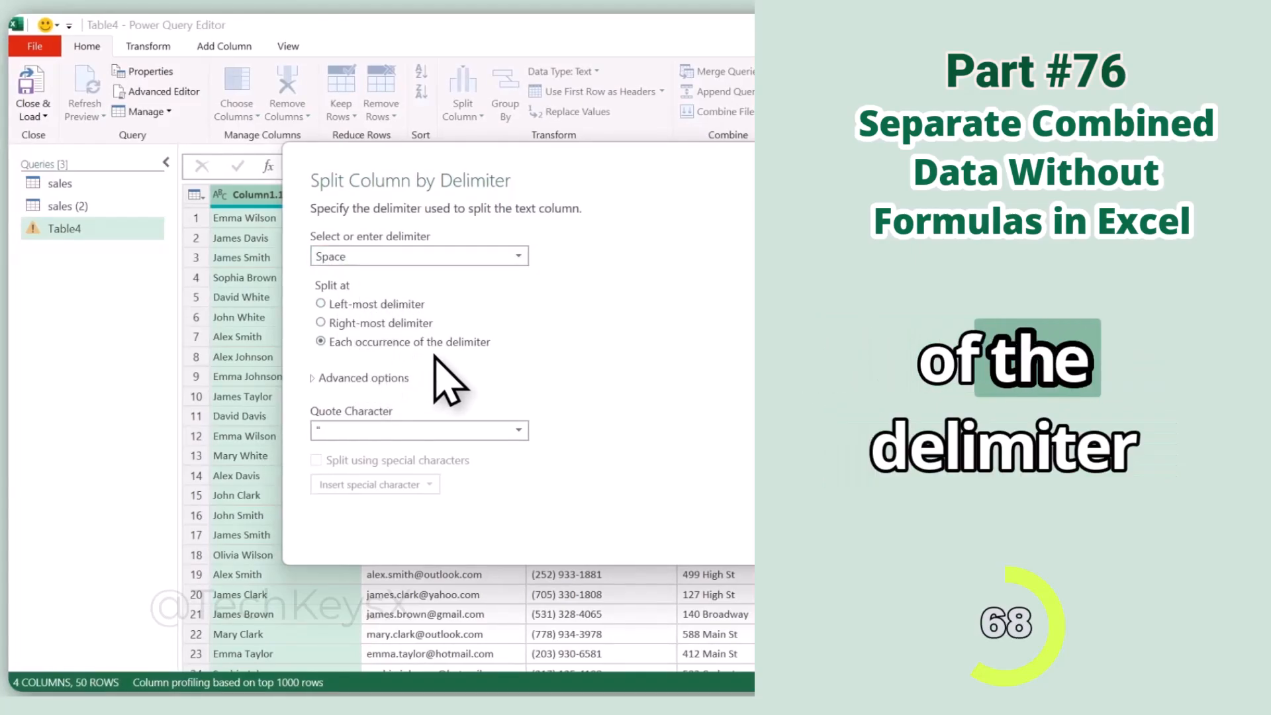
left_click(457, 524)
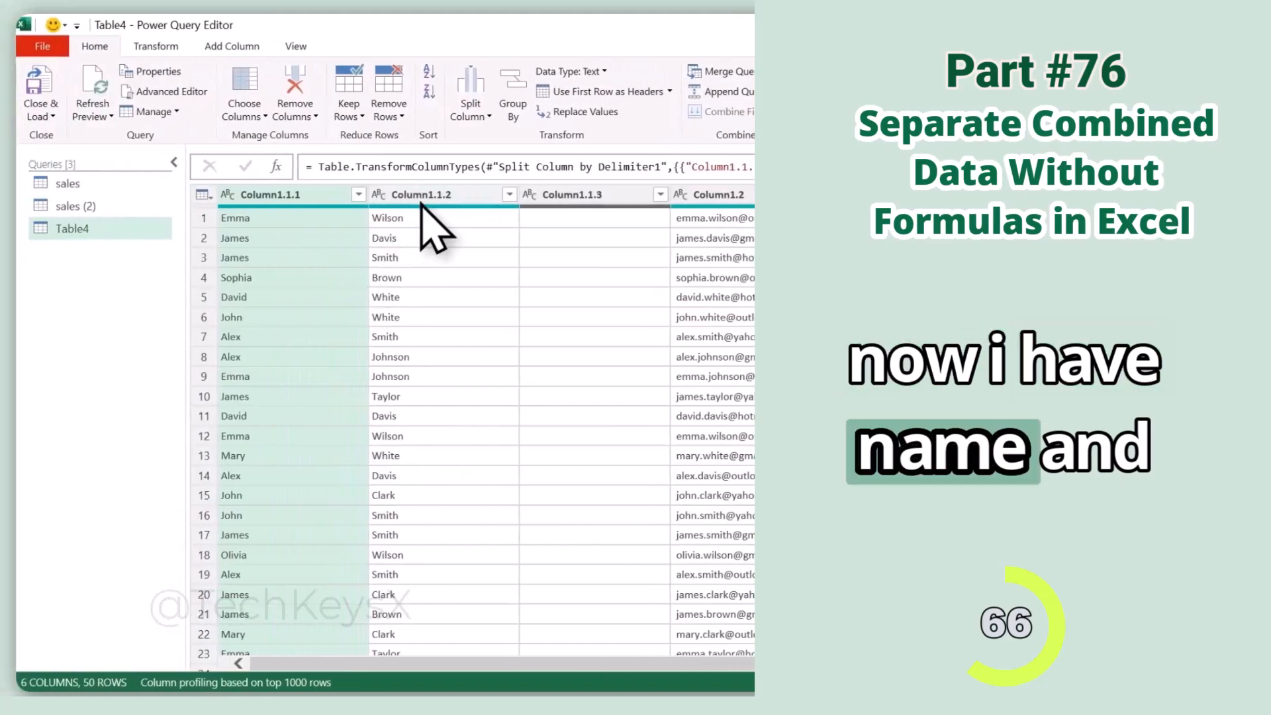
Rename the two name columns as First Name and Last Name.
double_click(321, 195)
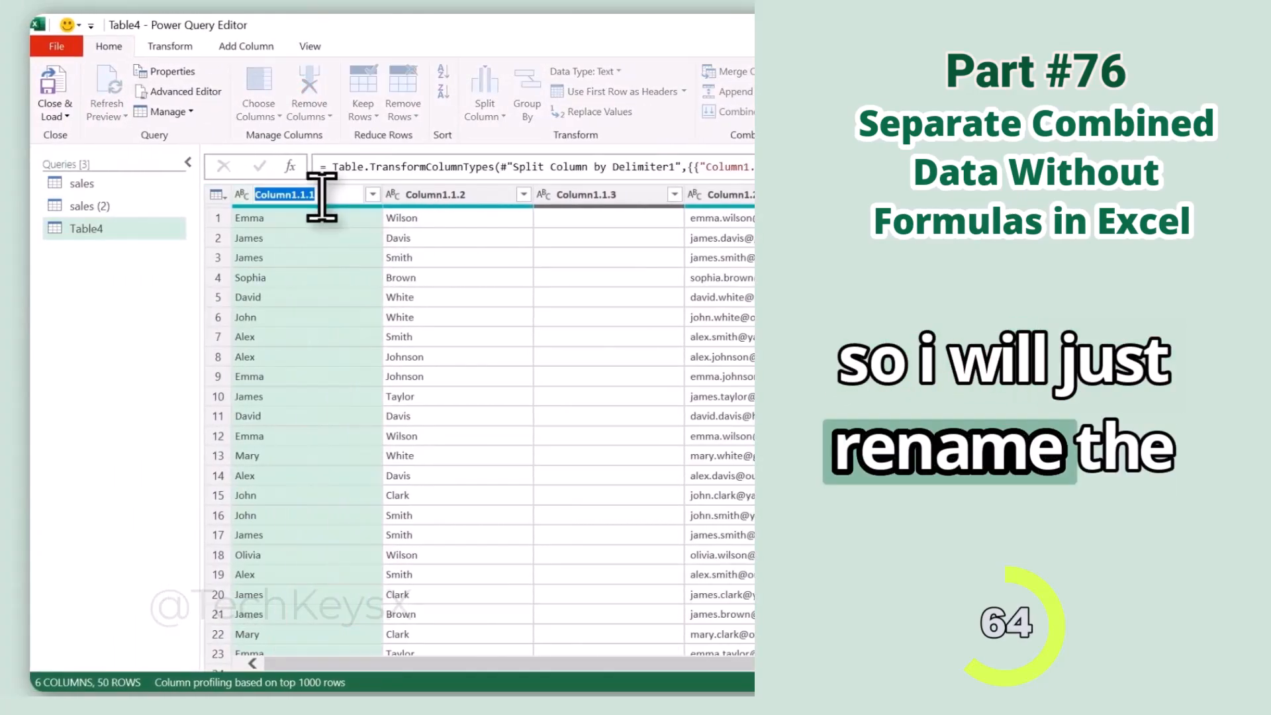
type("First Name")
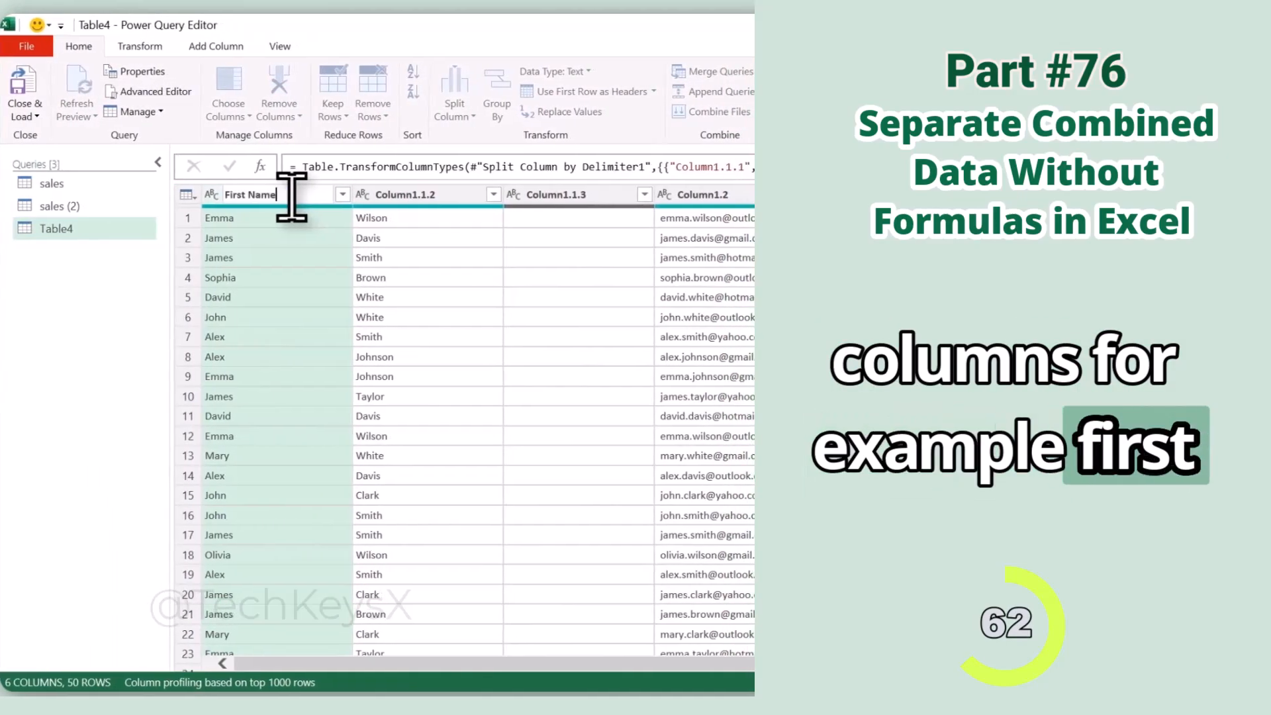
key("Return")
double_click(416, 195)
type("Last Name")
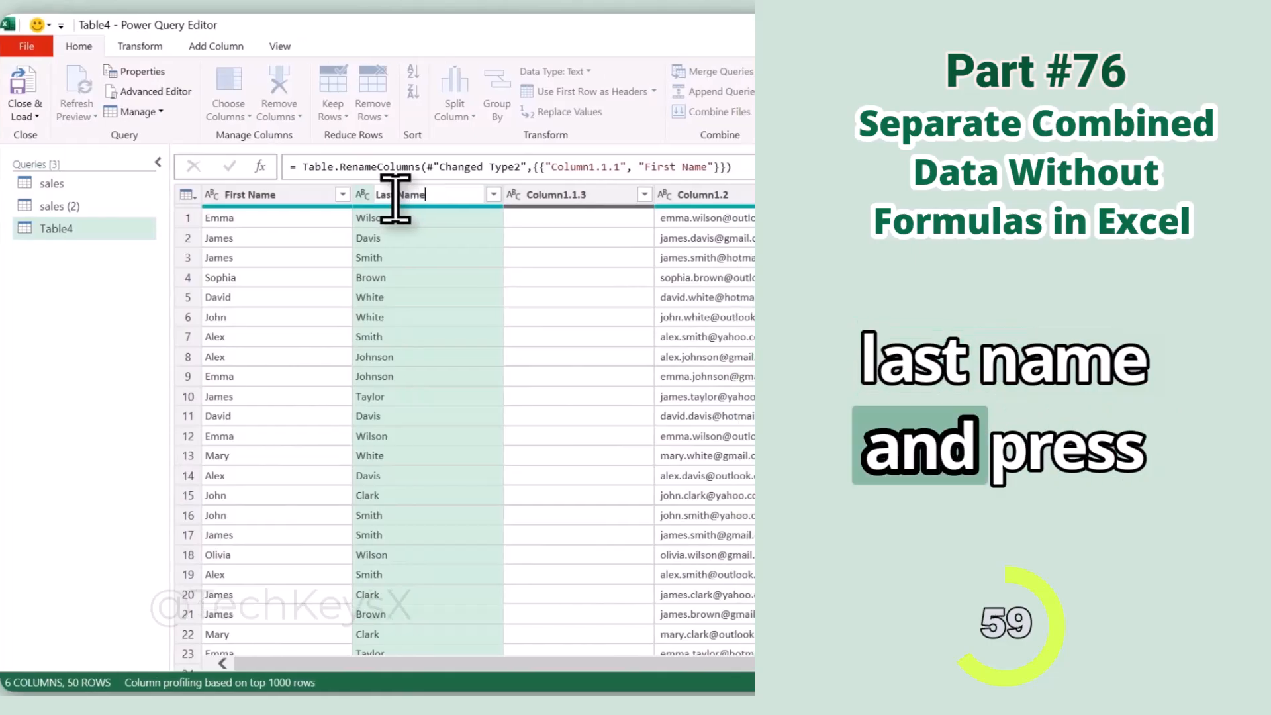
key("Return")
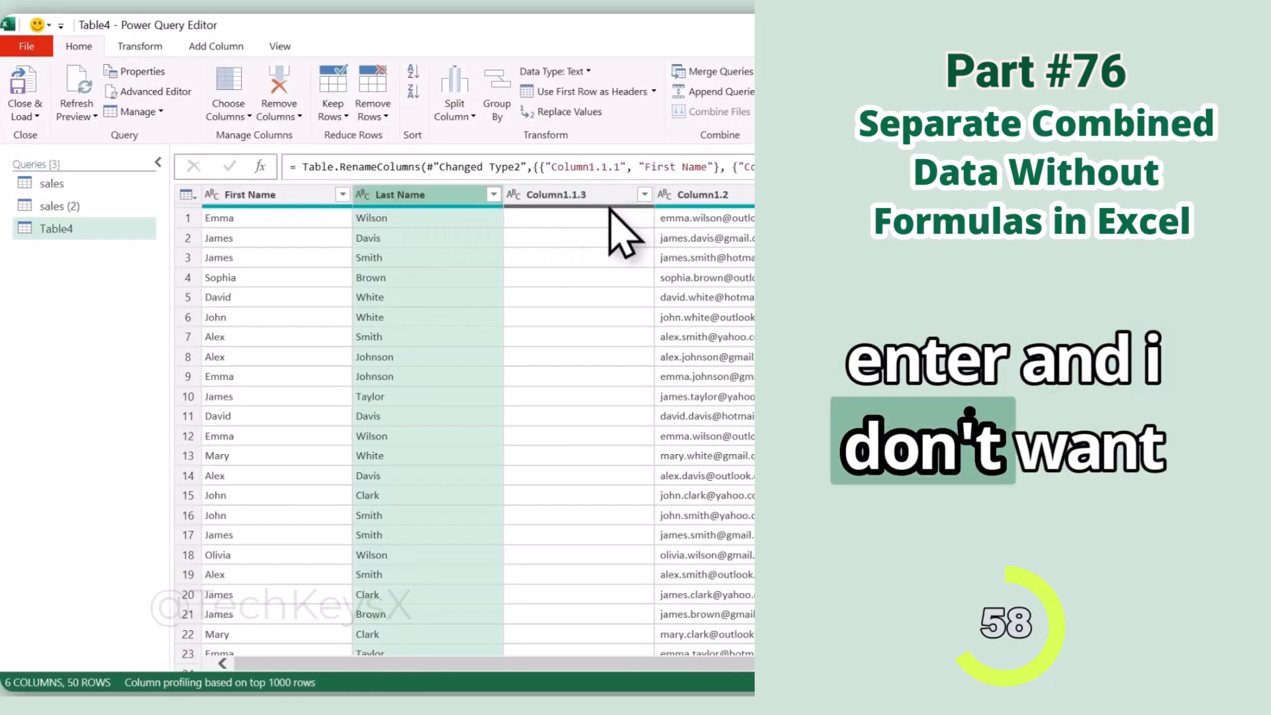
Remove the empty column Column1.1.3 from the query.
left_click(583, 194)
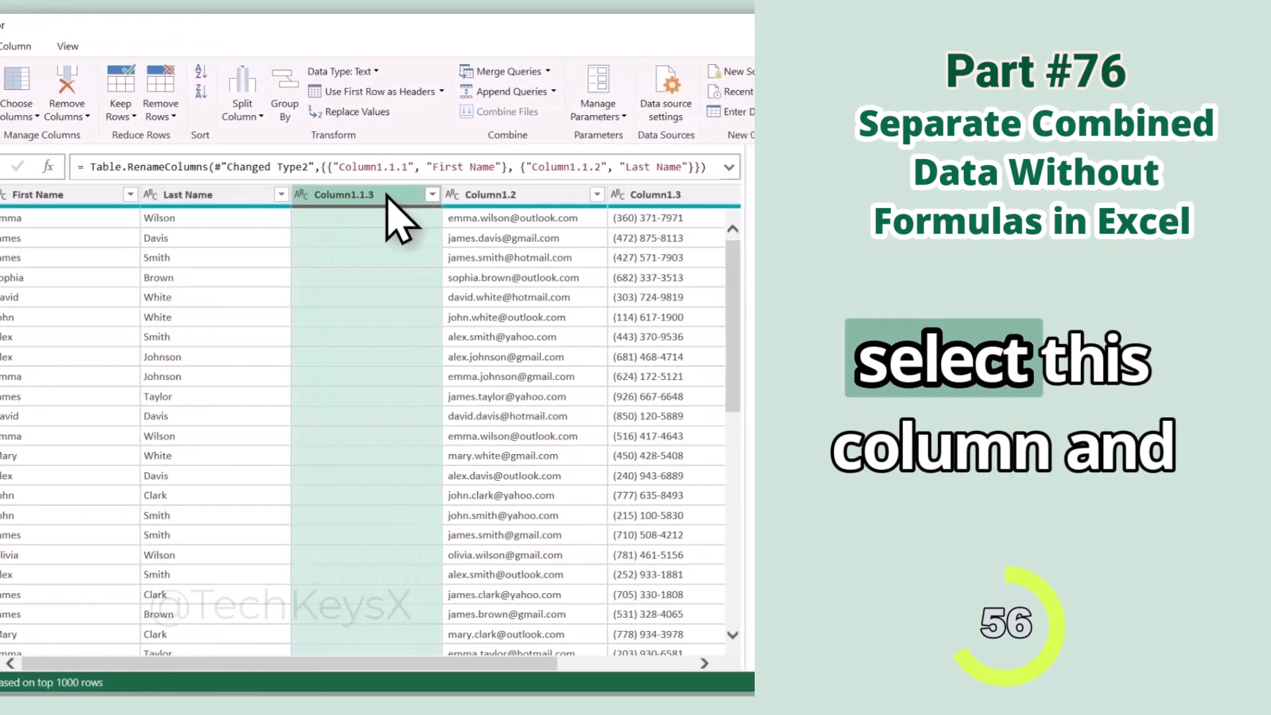
left_click(300, 117)
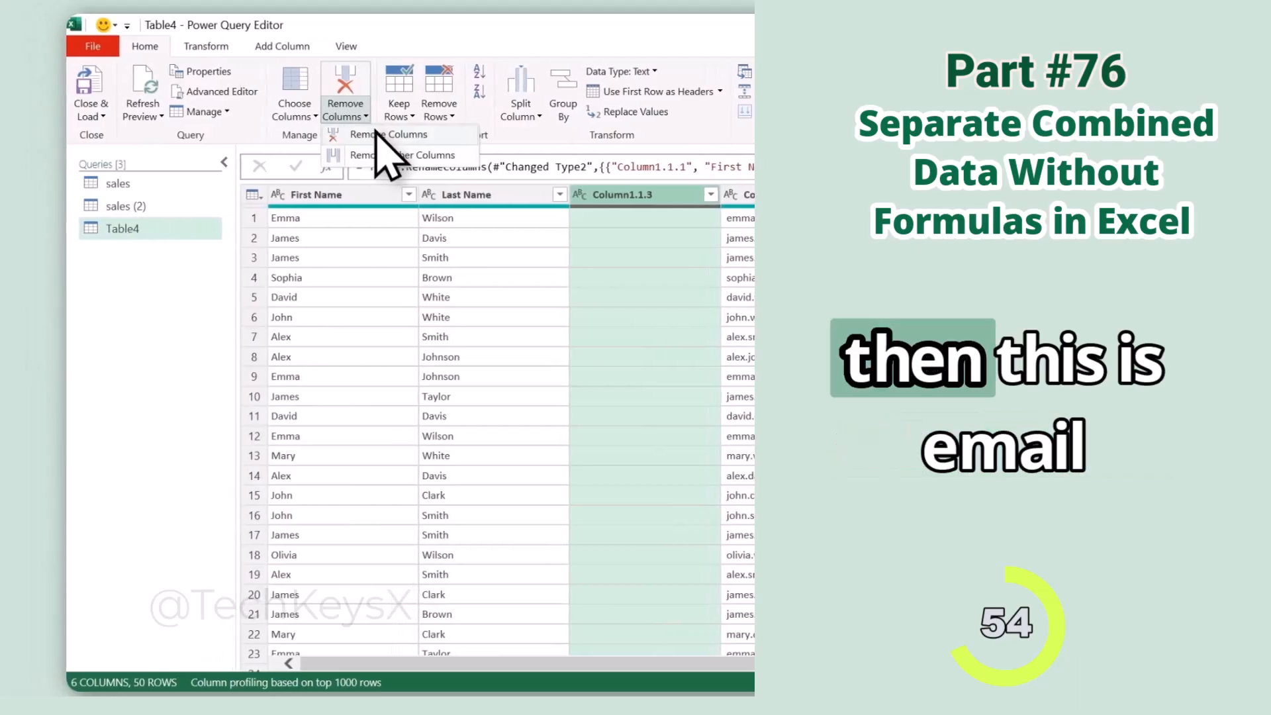
left_click(371, 135)
Rename the remaining three columns as Email, Mobile Number and Home Address.
double_click(337, 197)
type("Email")
key("Return")
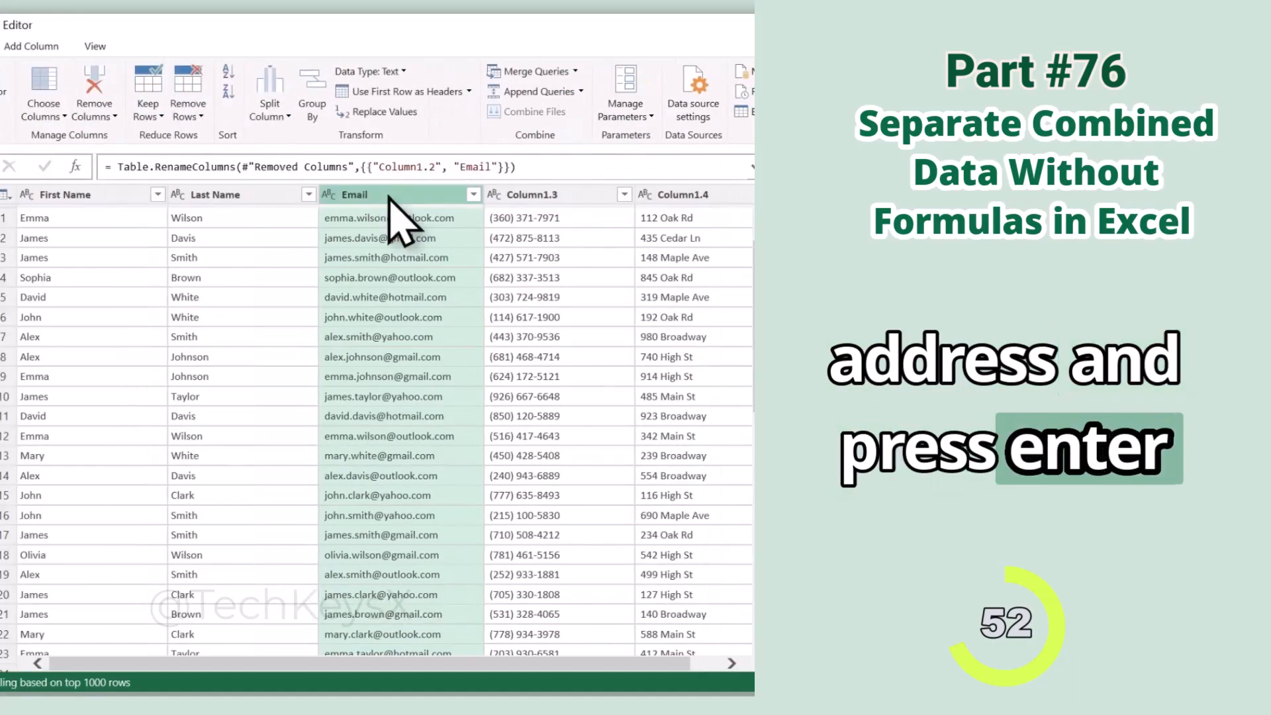
double_click(495, 197)
type("Mobile Number")
key("Return")
double_click(661, 197)
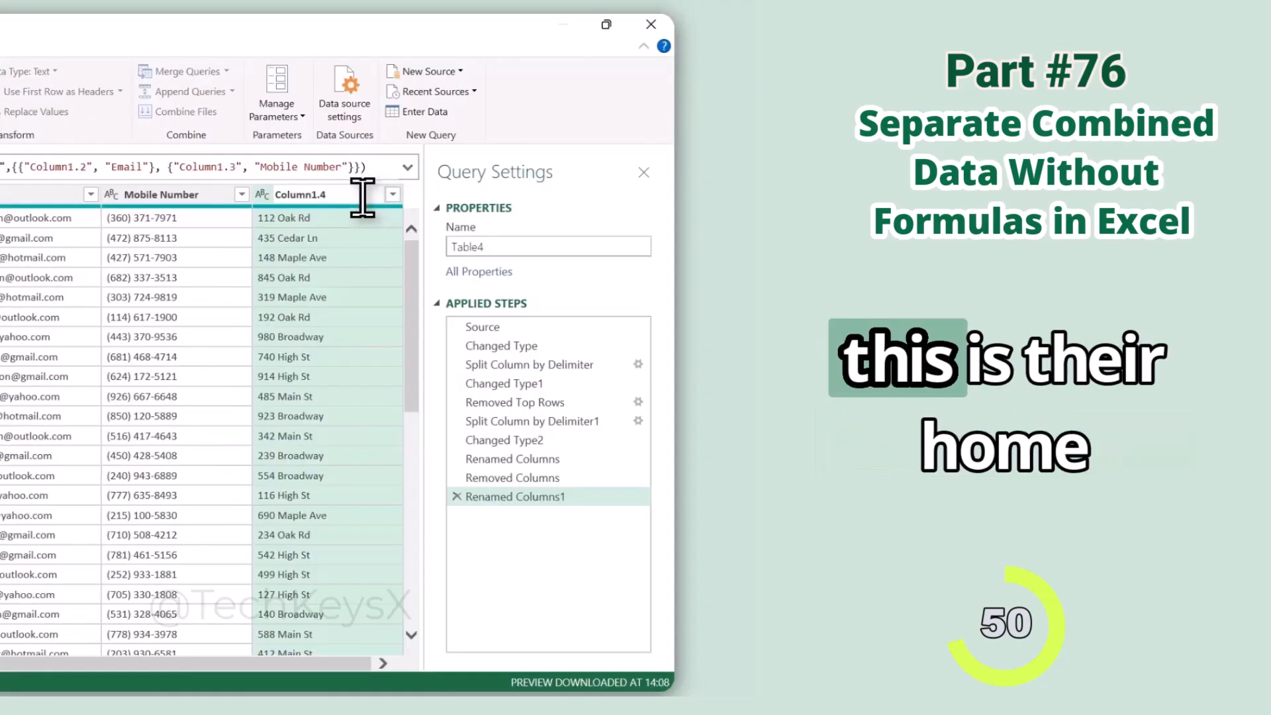
type("H")
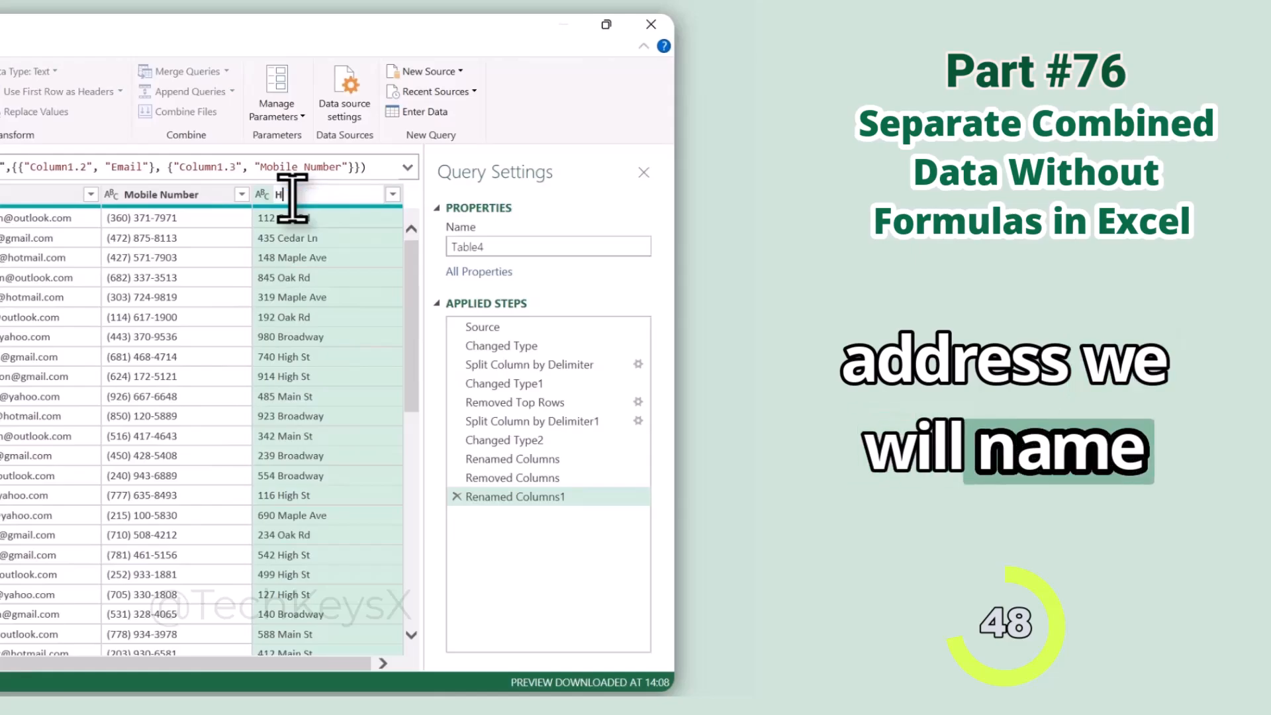
type("ome Address")
key("Return")
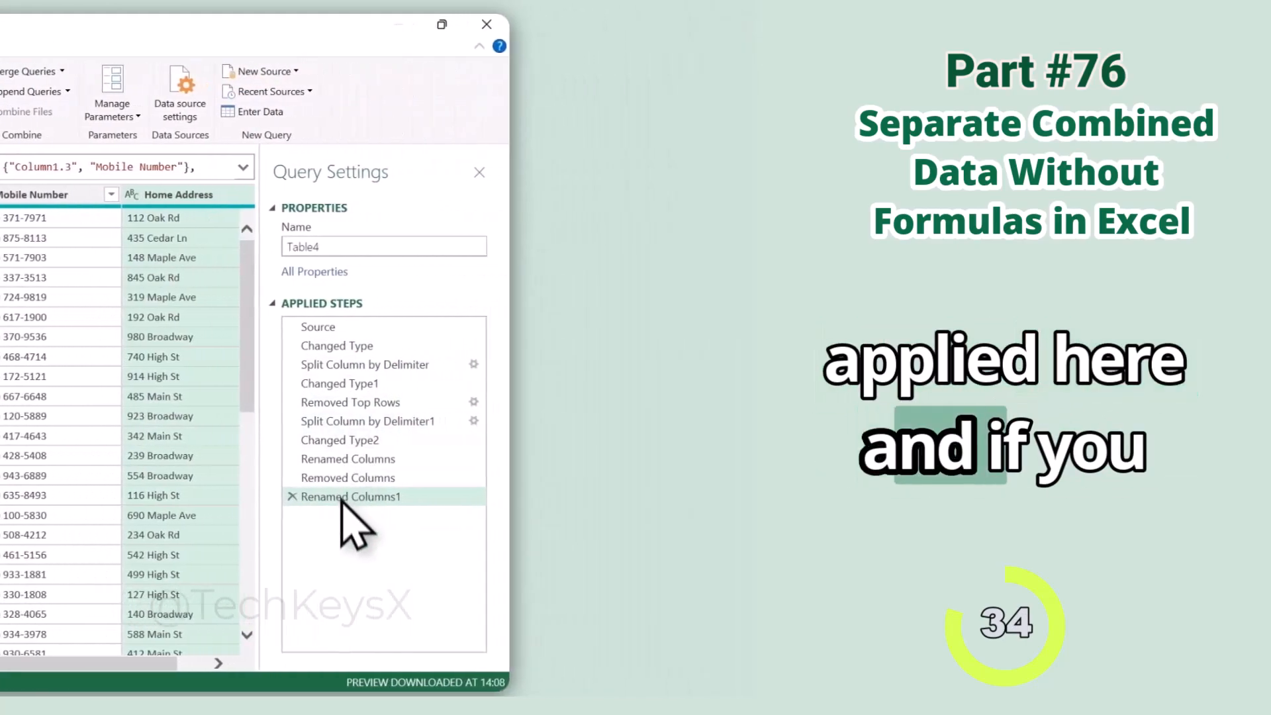
Examine an intermediate applied step and the query's underlying code in the Advanced Editor.
left_click(368, 384)
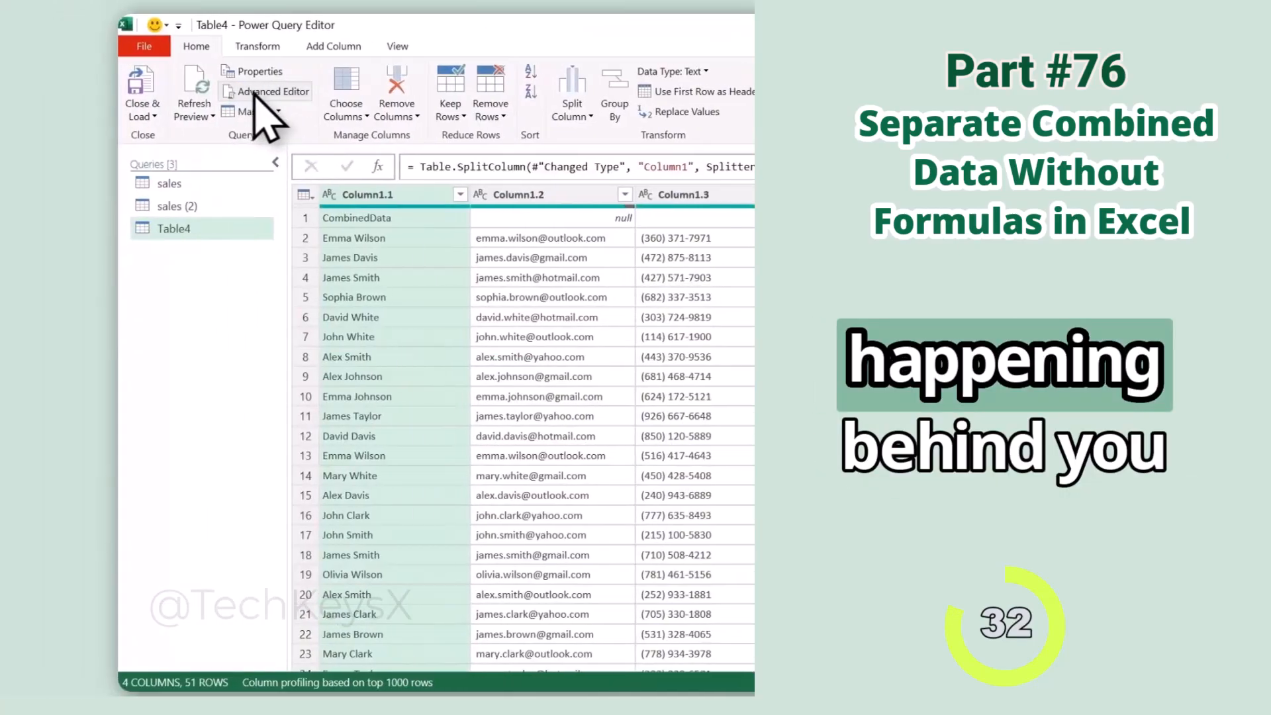
left_click(255, 110)
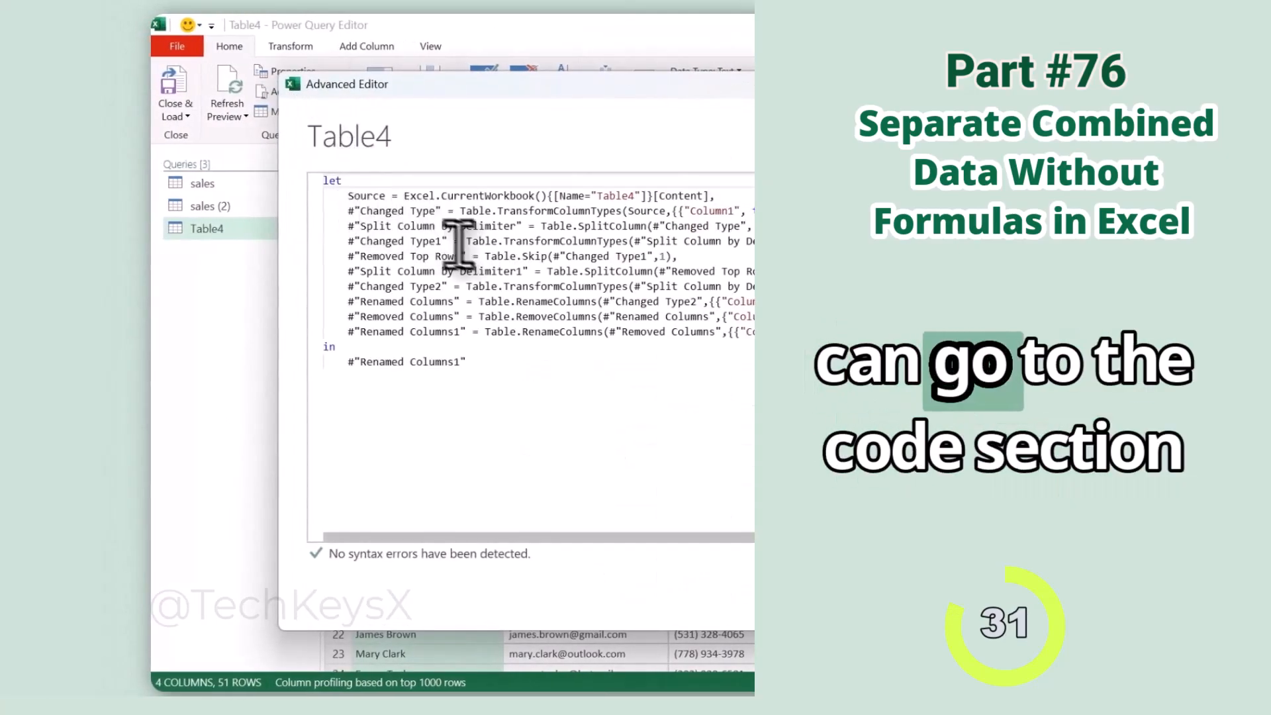
left_click_drag(587, 536, 654, 528)
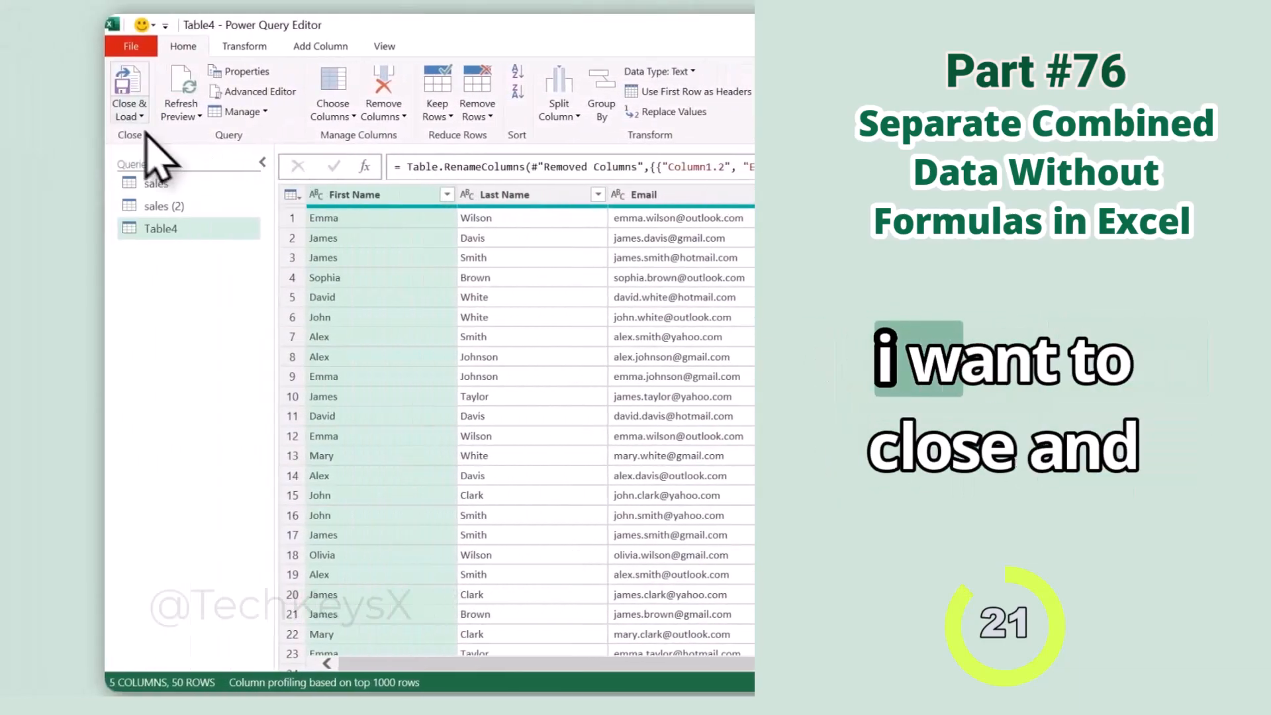
Rename the Table4 query as Clean Data, then close the query editor and load it into the workbook.
left_click(162, 119)
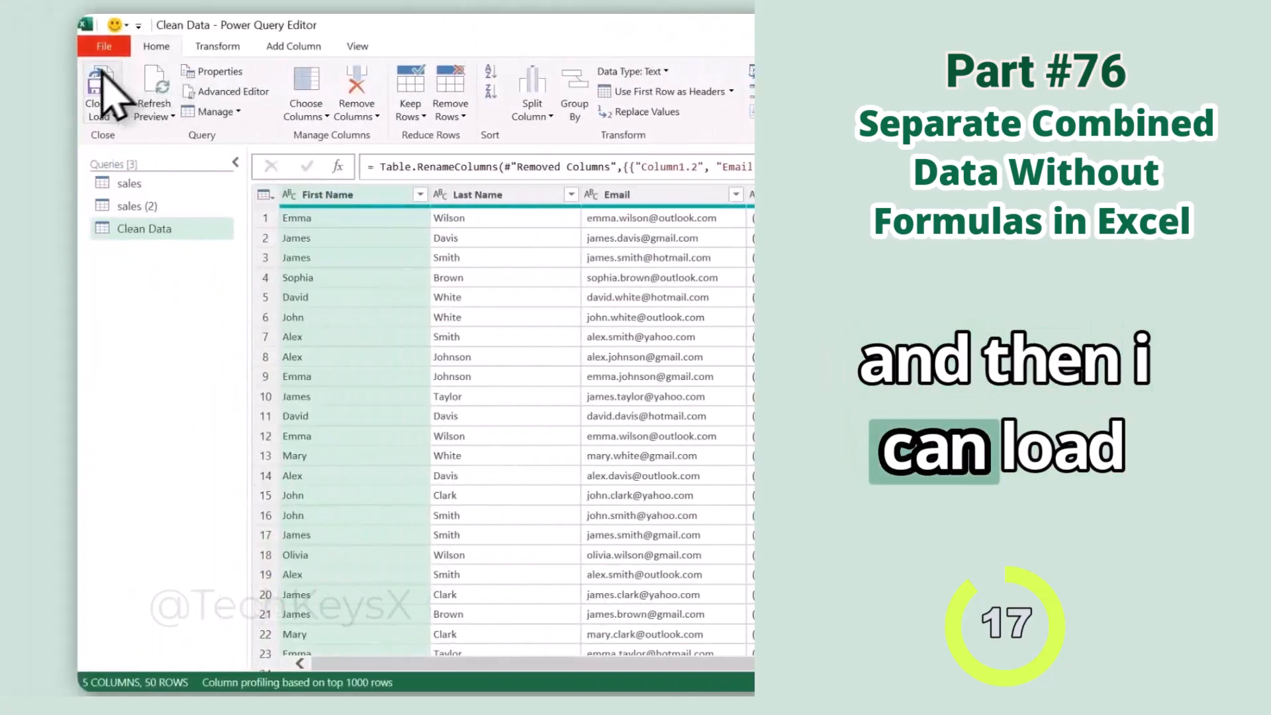
left_click(101, 81)
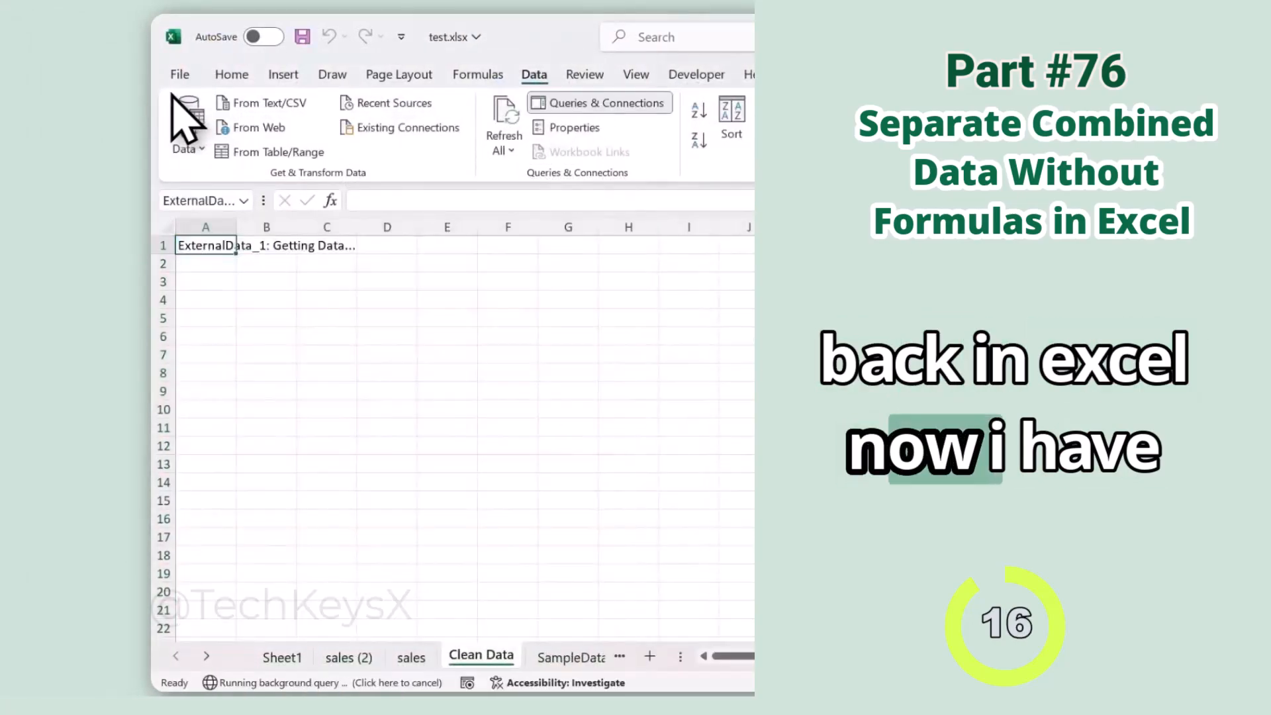
Compare the separated columns on the Clean Data sheet with the original combined entries on the SampleData sheet.
scroll(509, 437, "down", 15)
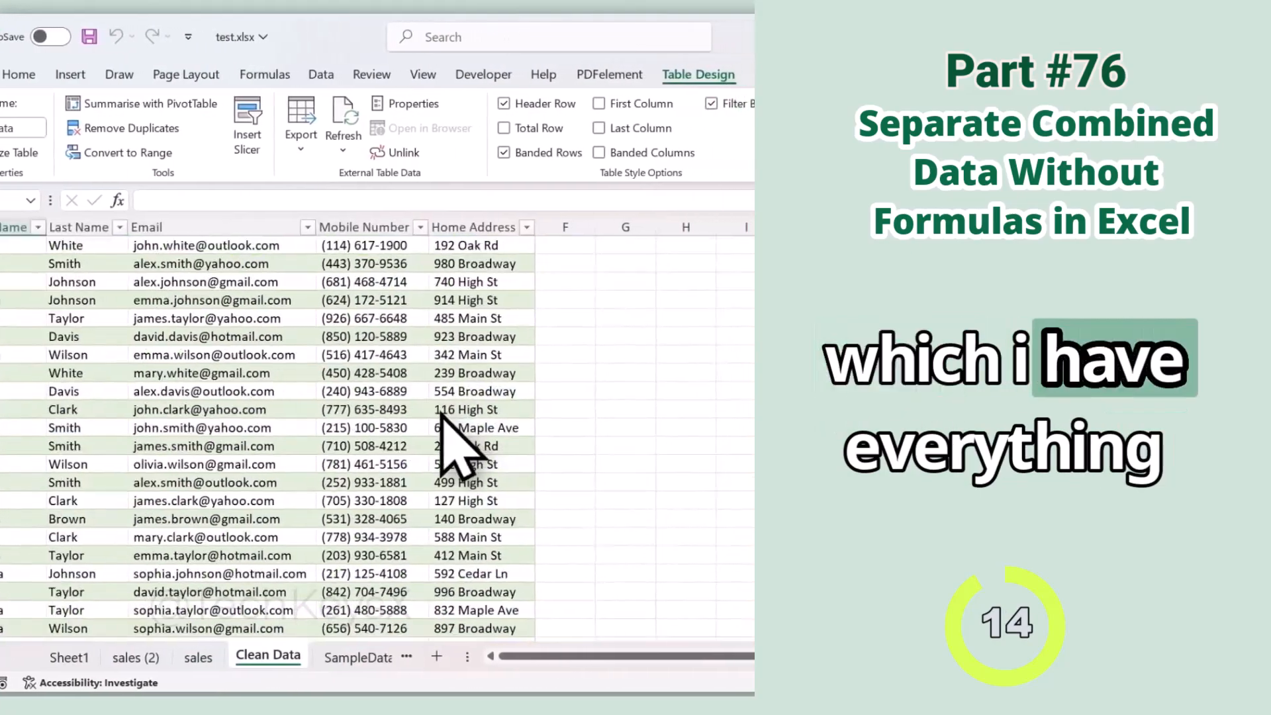
scroll(509, 424, "up", 15)
left_click(369, 658)
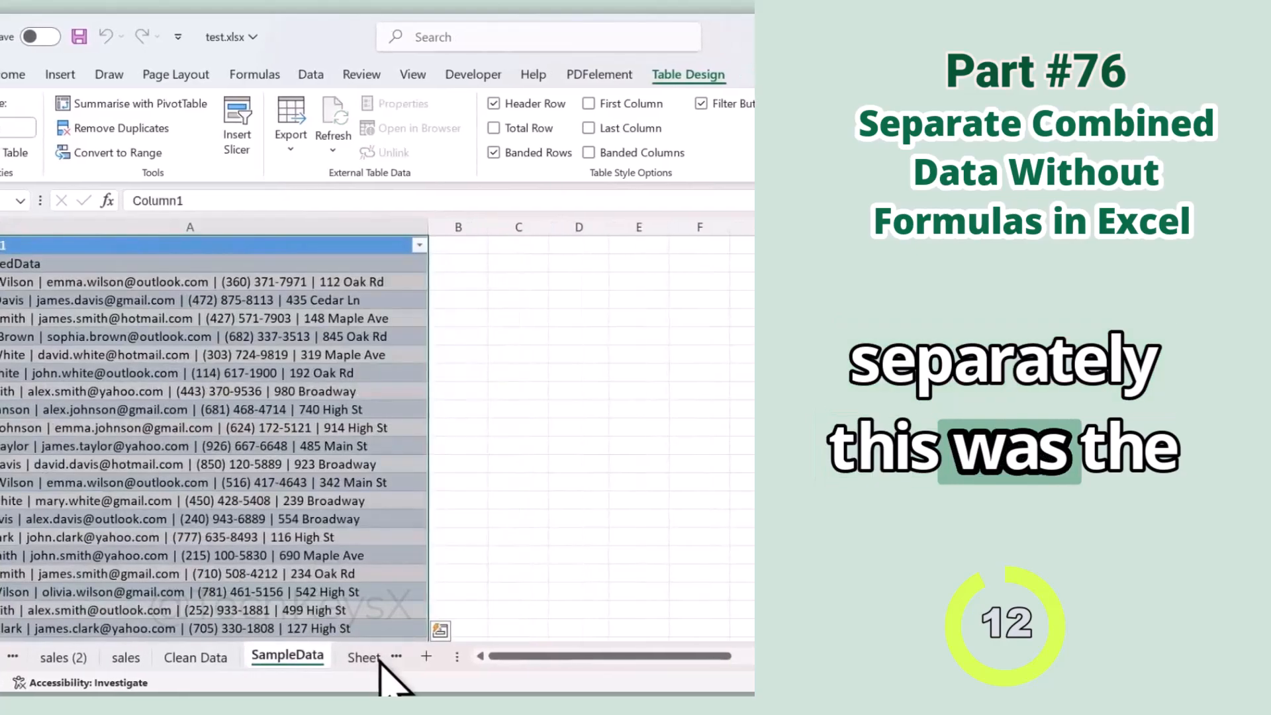
left_click(372, 657)
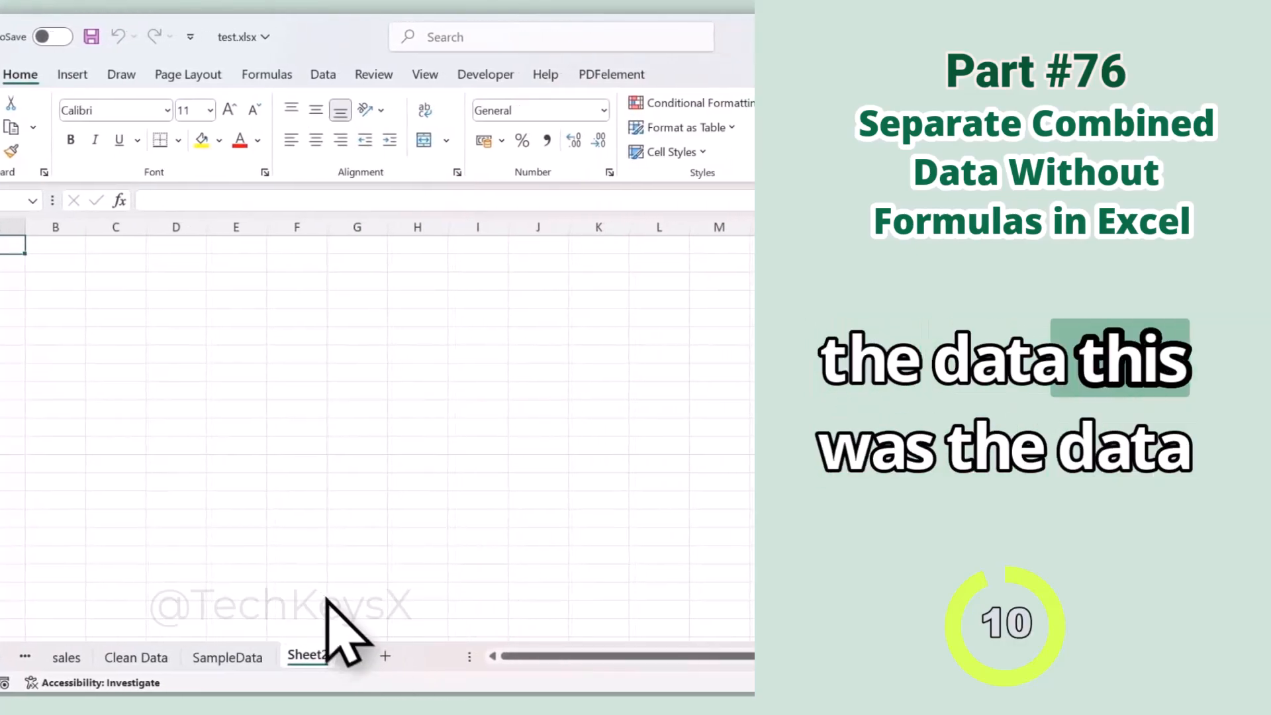
left_click(159, 657)
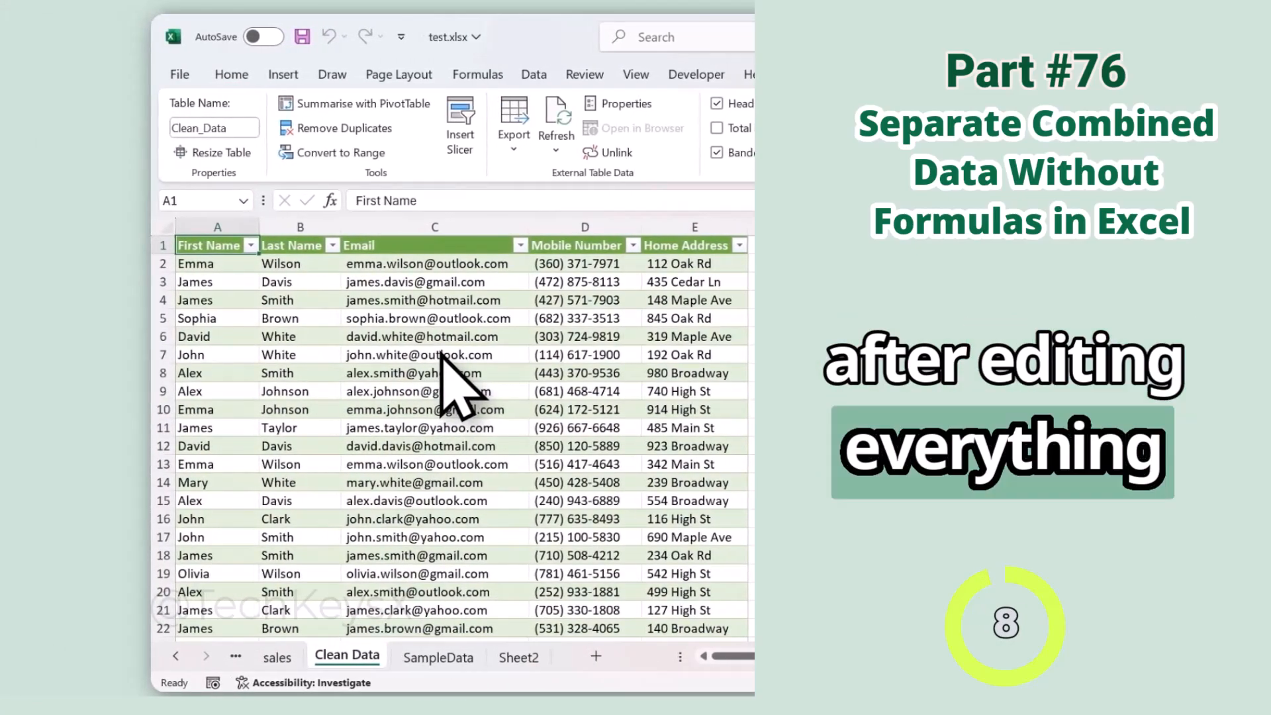